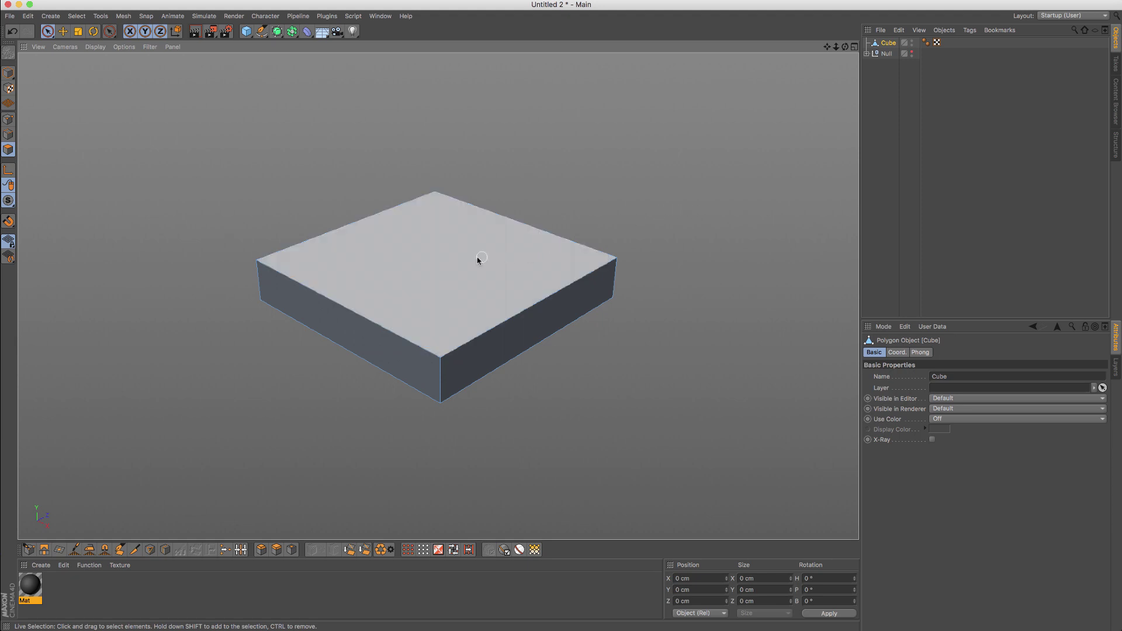
Step: Wrap the cube in a Subdivision Surface, toggle the smoothing to compare, and leave it switched off
{"action": "mouse_move", "coordinate": [539, 281]}
{"action": "left_mouse_down", "text": "alt"}
{"action": "mouse_move", "coordinate": [529, 250]}
{"action": "mouse_move", "coordinate": [542, 260]}
{"action": "mouse_move", "coordinate": [528, 278]}
{"action": "left_mouse_up", "text": "alt"}
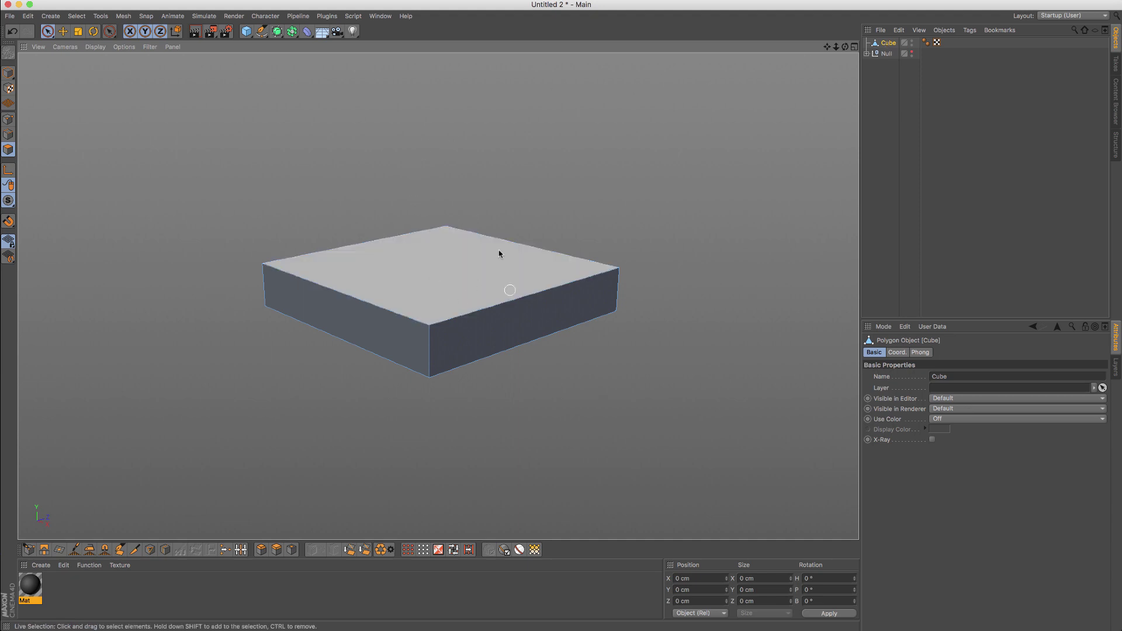
{"action": "left_click", "coordinate": [278, 32]}
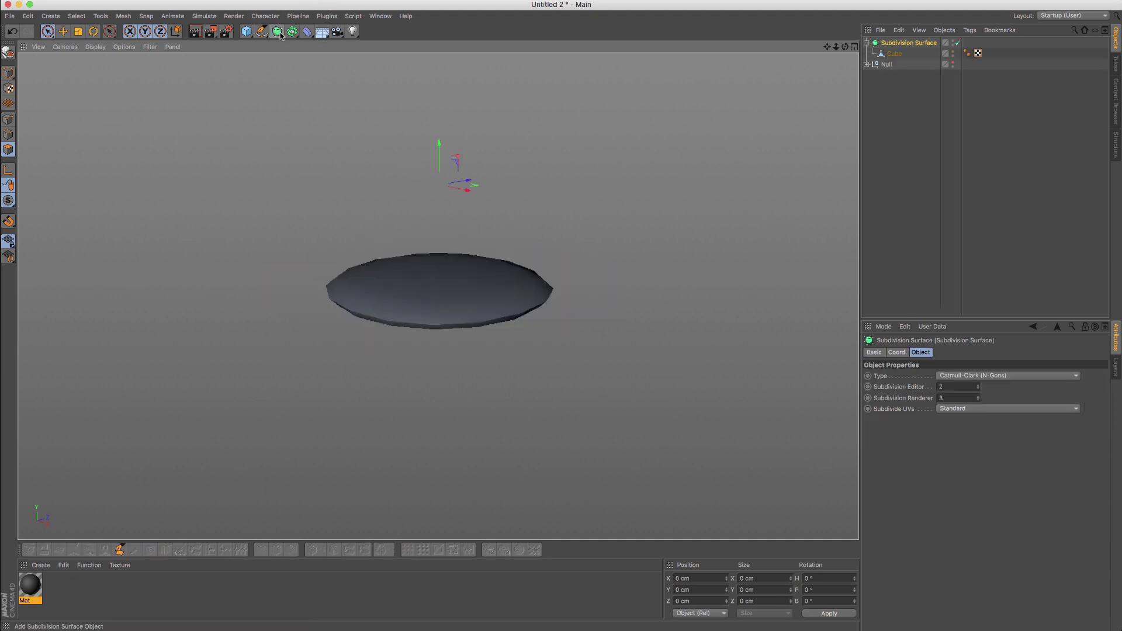
{"action": "key", "text": "q"}
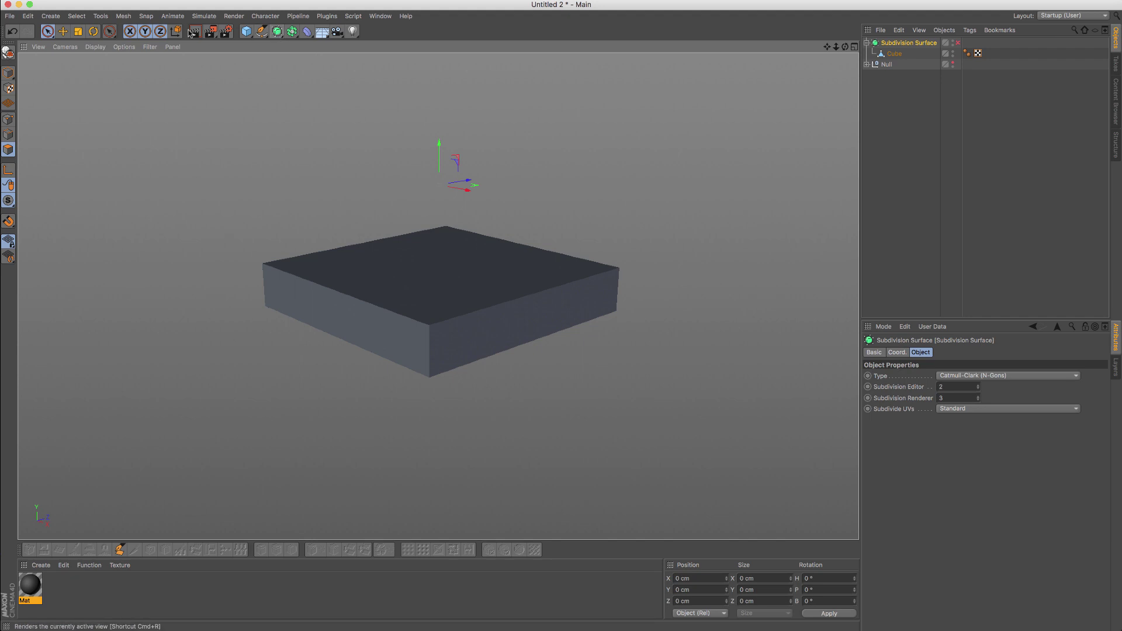
{"action": "key", "text": "q"}
{"action": "key", "text": "q"}
Step: Duplicate the cube to about -292 cm along X and nest the copy under the original cube
{"action": "left_click", "coordinate": [895, 53]}
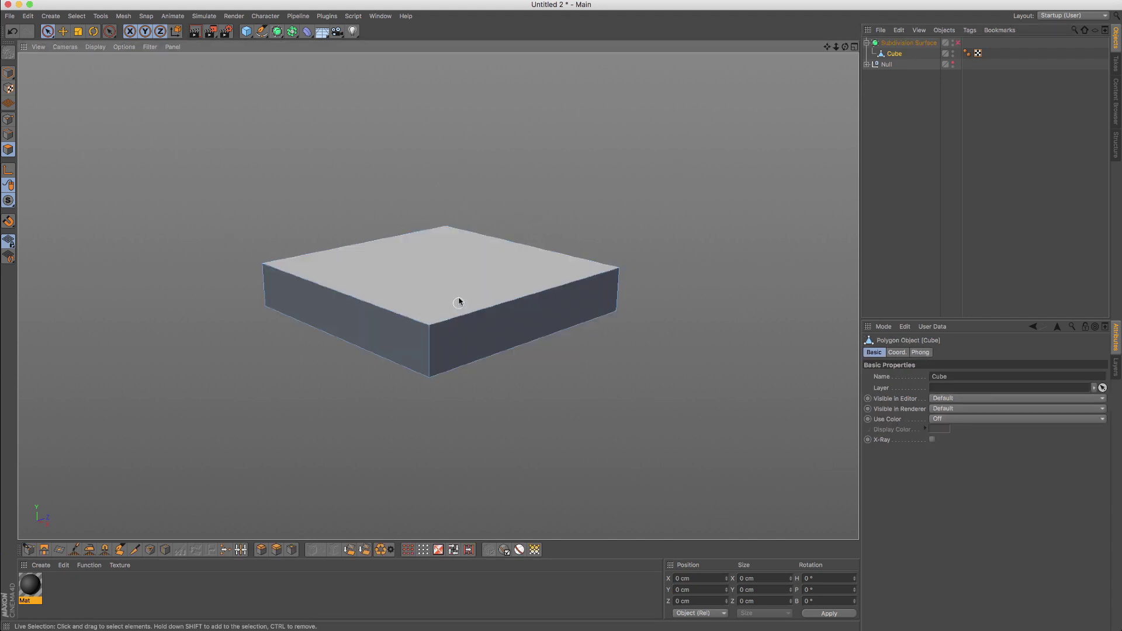
{"action": "mouse_move", "coordinate": [457, 302]}
{"action": "left_mouse_down", "text": "alt"}
{"action": "mouse_move", "coordinate": [453, 317]}
{"action": "mouse_move", "coordinate": [462, 303]}
{"action": "mouse_move", "coordinate": [443, 304]}
{"action": "mouse_move", "coordinate": [463, 288]}
{"action": "mouse_move", "coordinate": [452, 245]}
{"action": "mouse_move", "coordinate": [438, 281]}
{"action": "mouse_move", "coordinate": [442, 269]}
{"action": "left_mouse_up", "text": "alt"}
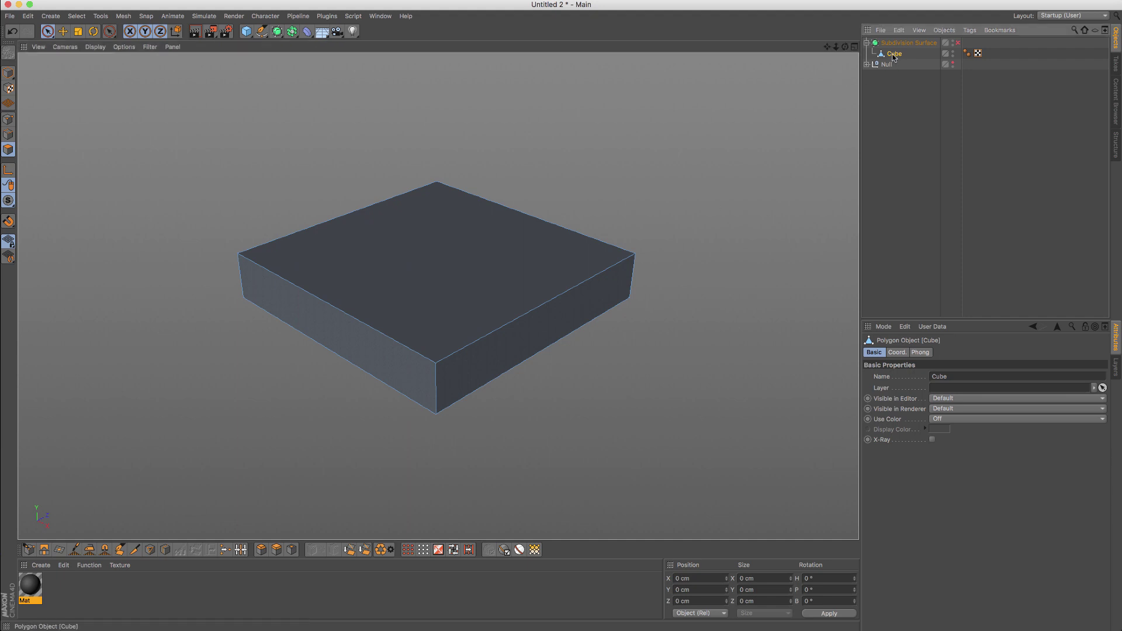
{"action": "left_click", "coordinate": [8, 74]}
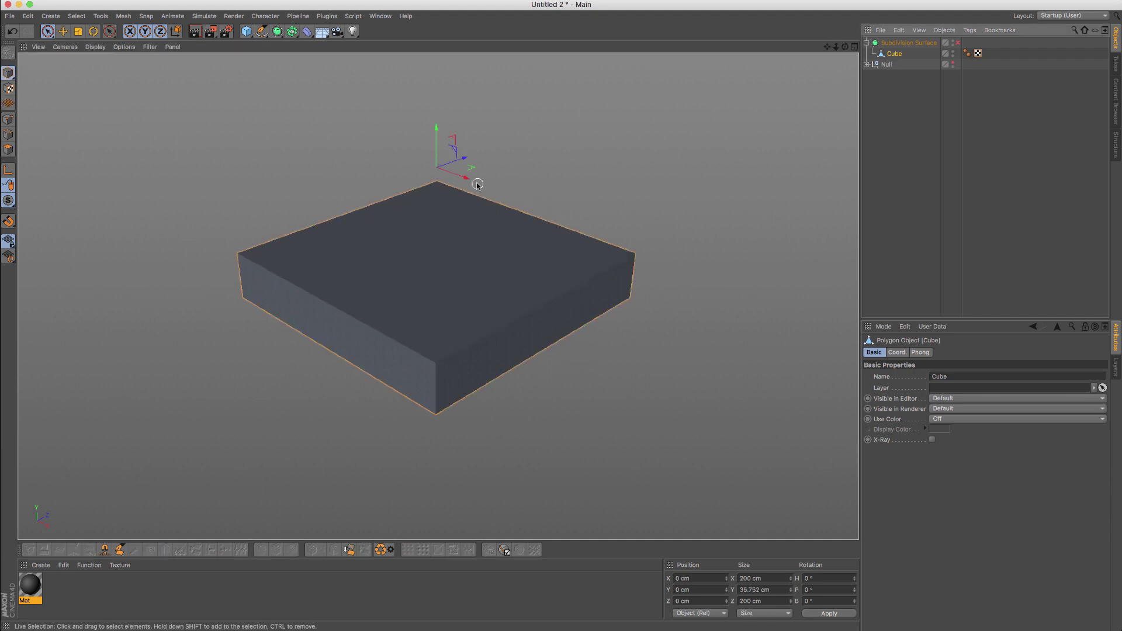
{"action": "left_click_drag", "start_coordinate": [477, 184], "coordinate": [439, 250], "text": "ctrl"}
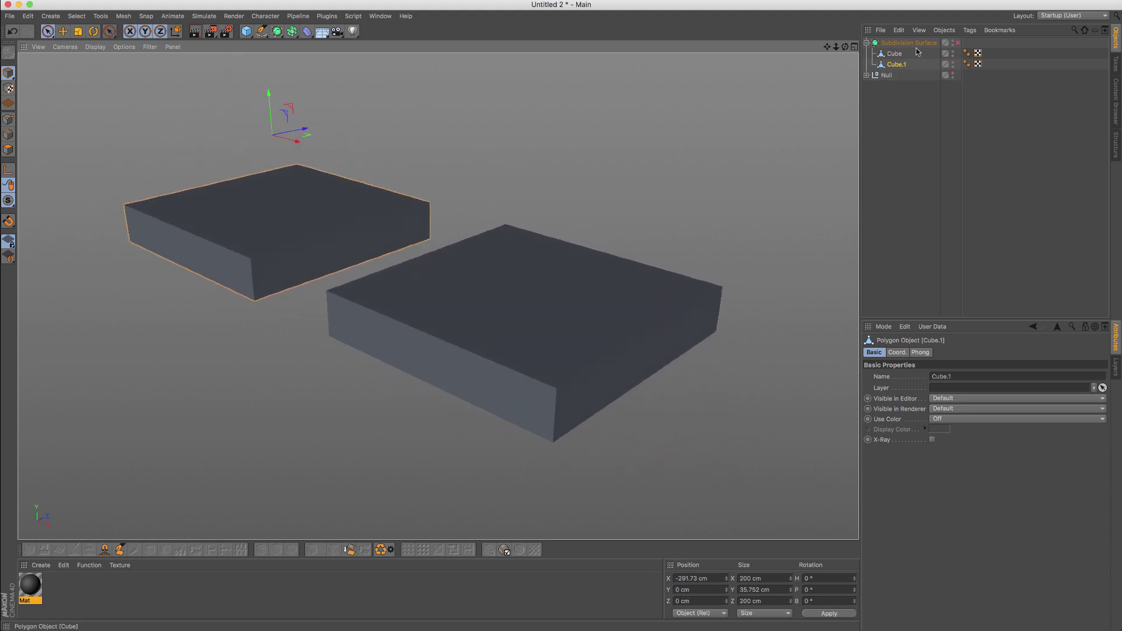
{"action": "left_click_drag", "start_coordinate": [903, 65], "coordinate": [884, 56]}
Step: Toggle the Subdivision Surface on and off to compare both cubes with and without smoothing
{"action": "left_click", "coordinate": [958, 43]}
{"action": "key", "text": "q"}
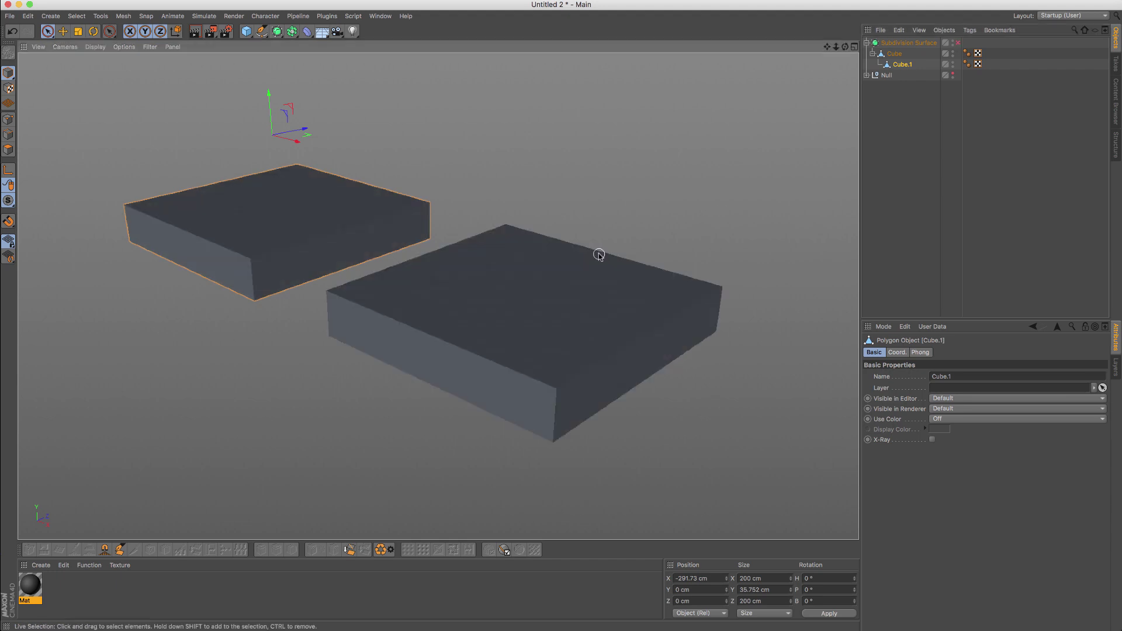
{"action": "key", "text": "q"}
{"action": "key", "text": "q"}
{"action": "key", "text": "q"}
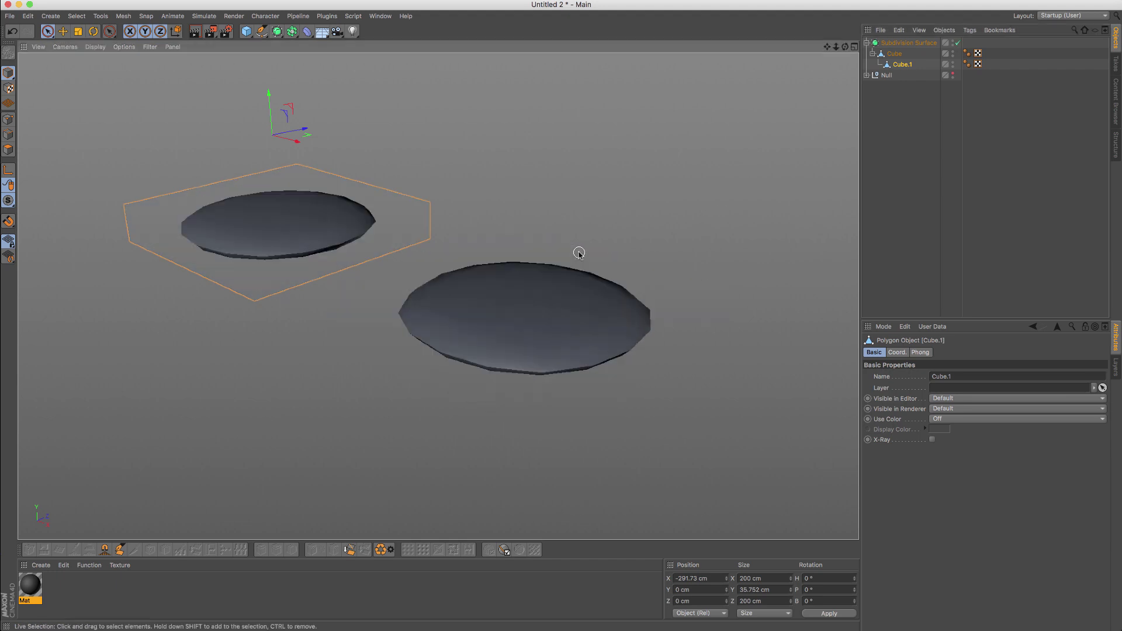
{"action": "key", "text": "q"}
{"action": "left_click_drag", "start_coordinate": [544, 217], "coordinate": [544, 235], "text": "alt"}
{"action": "key", "text": "q"}
{"action": "left_click", "coordinate": [901, 43]}
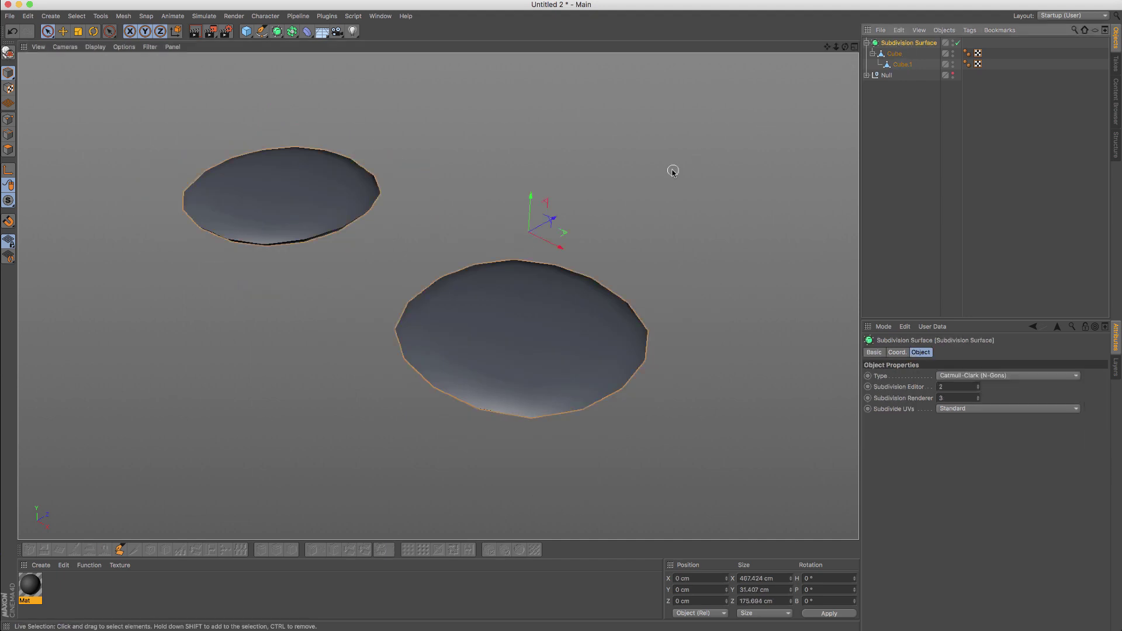
{"action": "key", "text": "q"}
{"action": "key", "text": "q"}
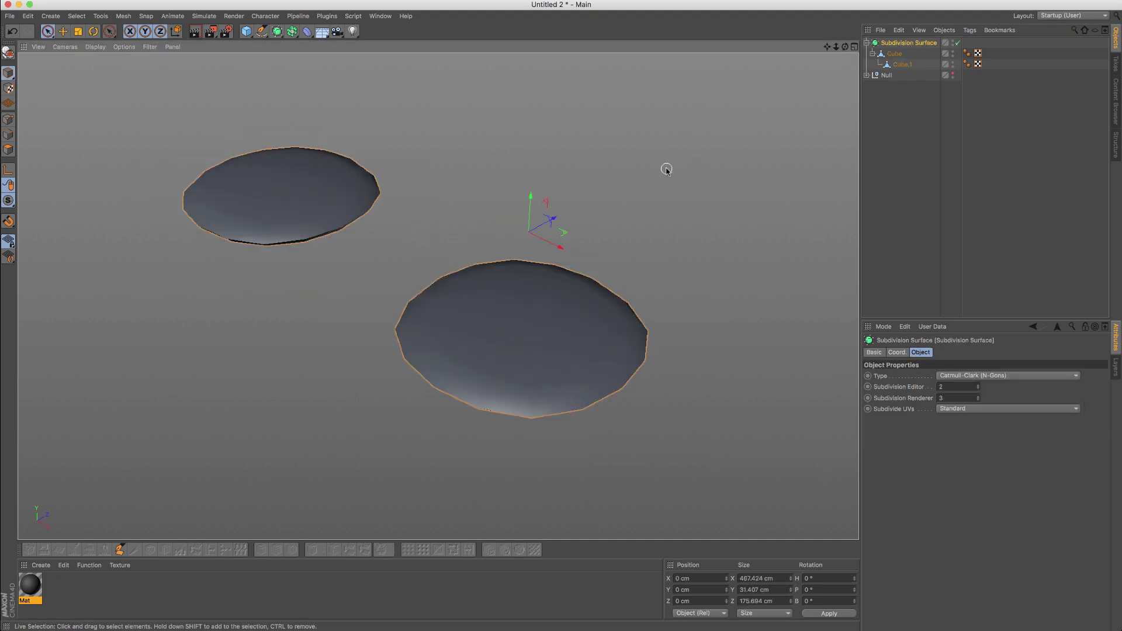
{"action": "mouse_move", "coordinate": [494, 276]}
{"action": "left_mouse_down", "text": "alt"}
{"action": "mouse_move", "coordinate": [519, 203]}
{"action": "mouse_move", "coordinate": [496, 267]}
{"action": "left_mouse_up", "text": "alt"}
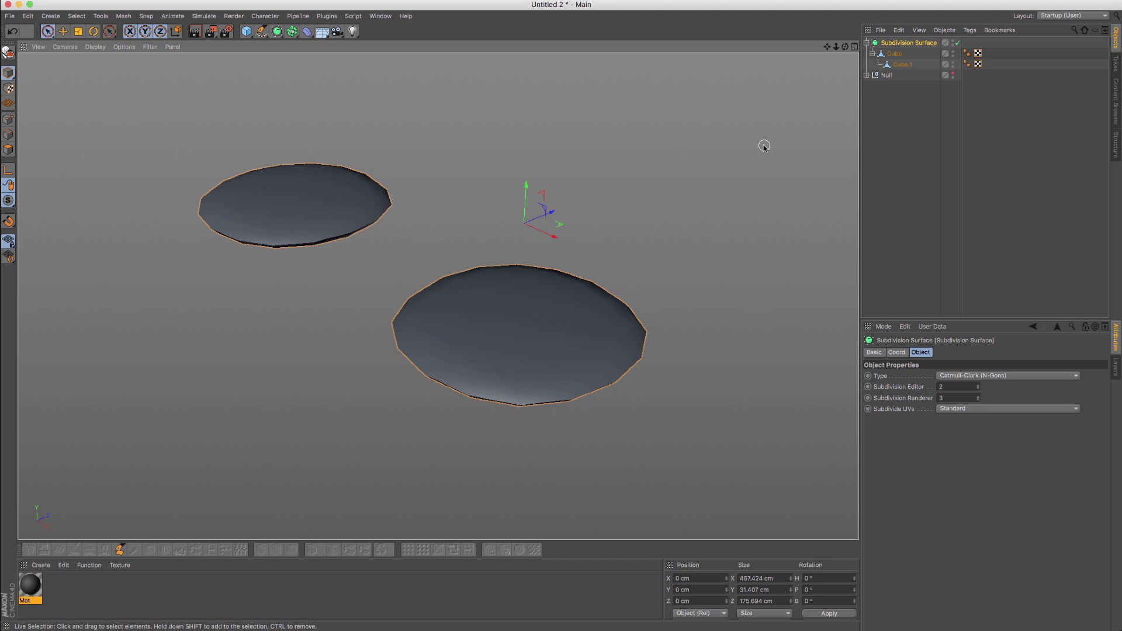
Step: Select the original cube, turn the subdivision smoothing off and switch to polygon mode
{"action": "left_click", "coordinate": [895, 53]}
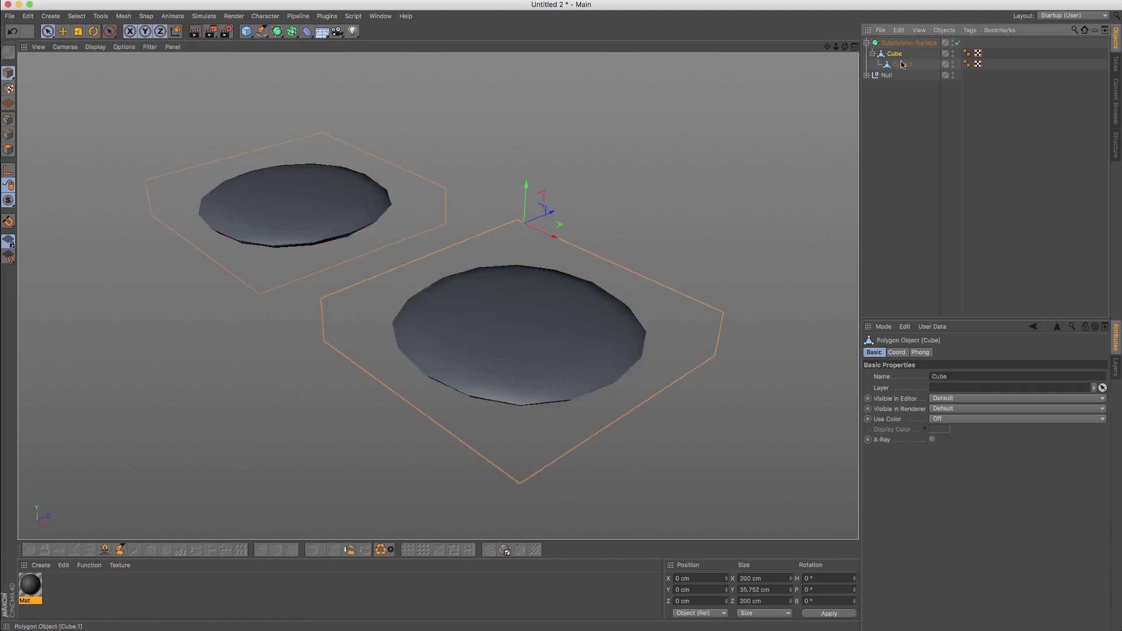
{"action": "left_click", "coordinate": [903, 64]}
{"action": "left_click", "coordinate": [897, 54]}
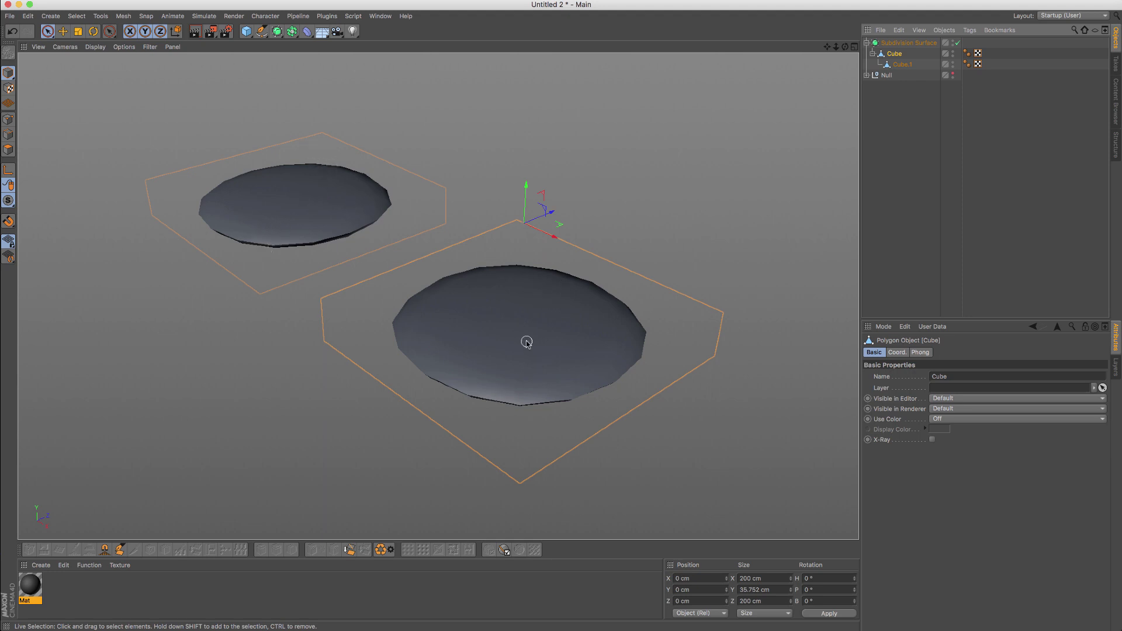
{"action": "key", "text": "q"}
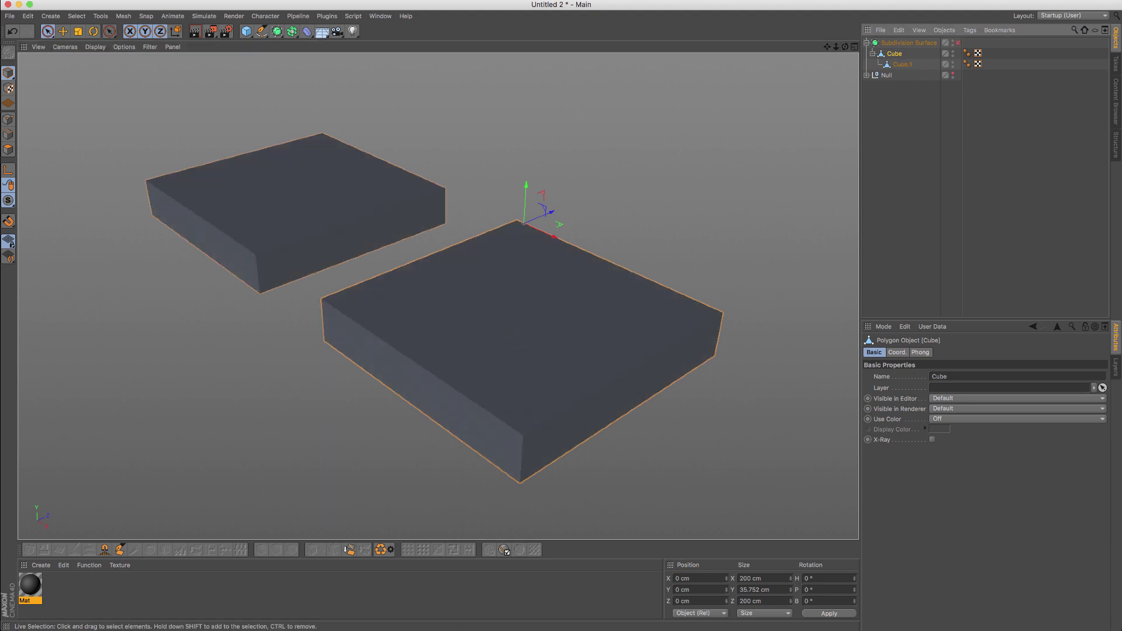
{"action": "left_click", "coordinate": [8, 149]}
Step: Select the top and bottom polygons of the original cube
{"action": "left_click_drag", "start_coordinate": [517, 318], "coordinate": [490, 315], "text": "alt"}
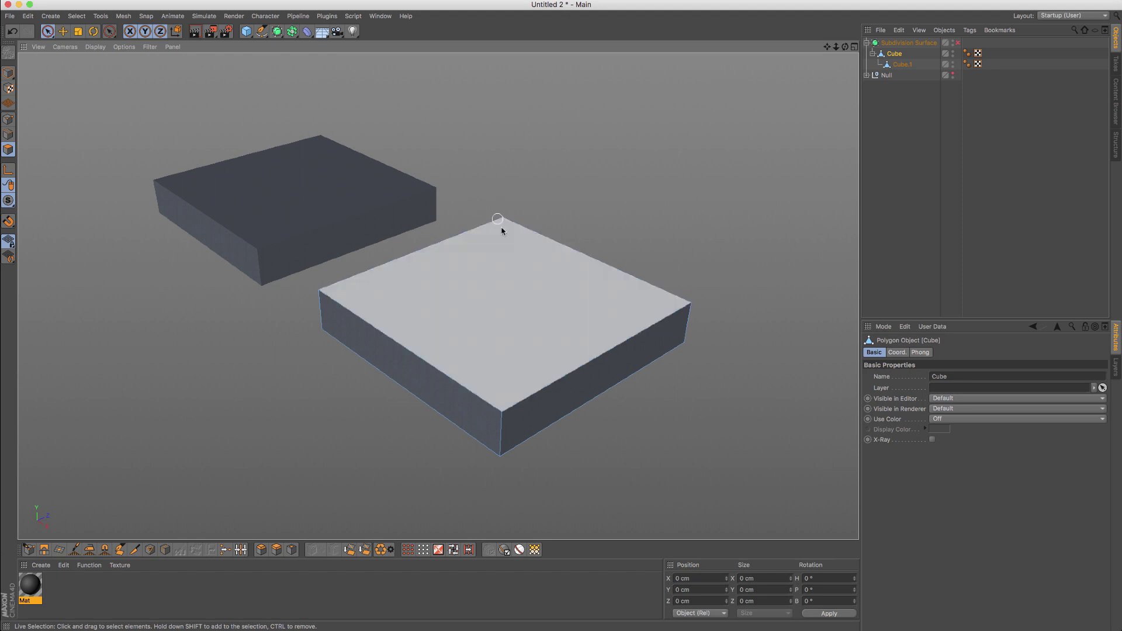
{"action": "mouse_move", "coordinate": [514, 297]}
{"action": "left_mouse_down", "text": "alt"}
{"action": "mouse_move", "coordinate": [503, 283]}
{"action": "mouse_move", "coordinate": [535, 296]}
{"action": "left_mouse_up", "text": "alt"}
{"action": "middle_click_drag", "start_coordinate": [534, 296], "coordinate": [460, 278], "text": "alt"}
{"action": "right_click_drag", "start_coordinate": [459, 280], "coordinate": [466, 265], "text": "alt"}
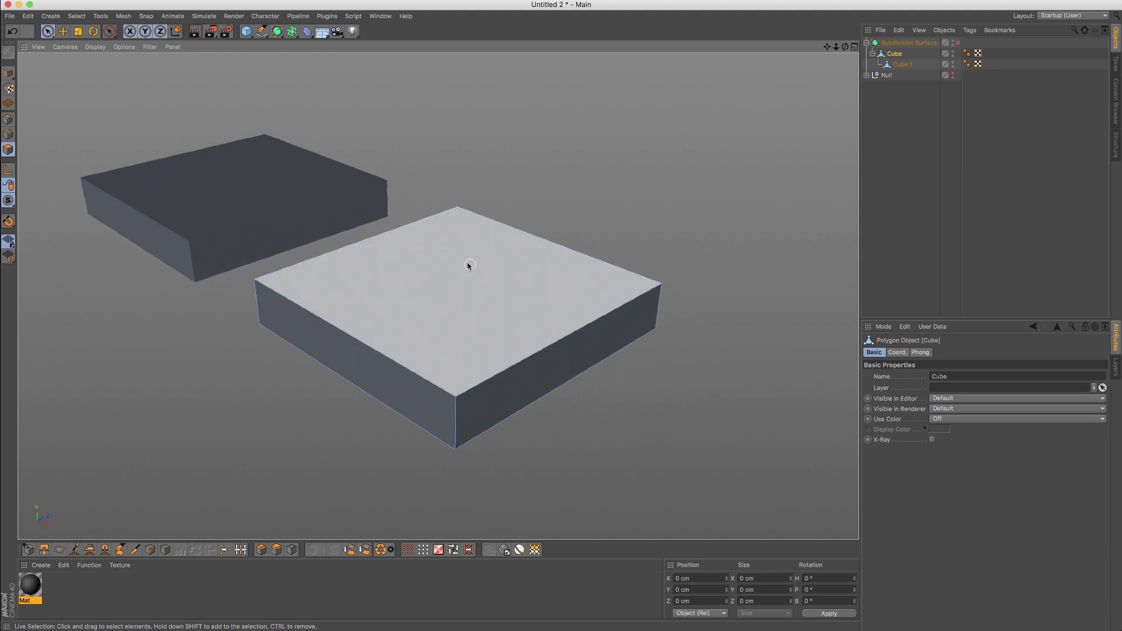
{"action": "middle_click_drag", "start_coordinate": [466, 265], "coordinate": [455, 246], "text": "alt"}
{"action": "right_click_drag", "start_coordinate": [447, 250], "coordinate": [456, 254], "text": "alt"}
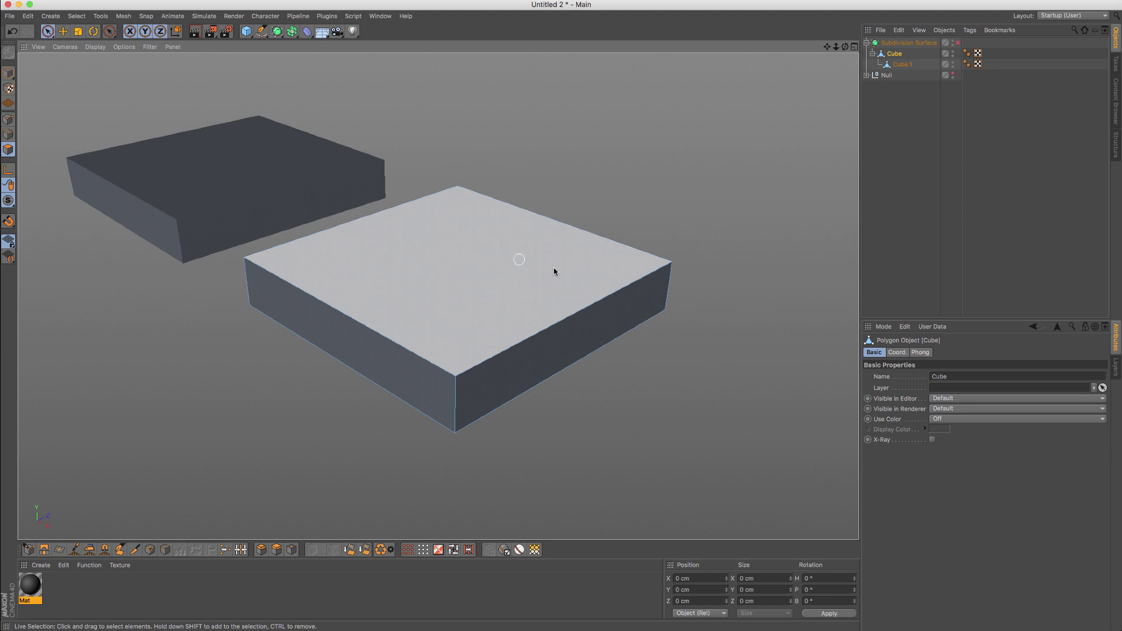
{"action": "left_click", "coordinate": [484, 266]}
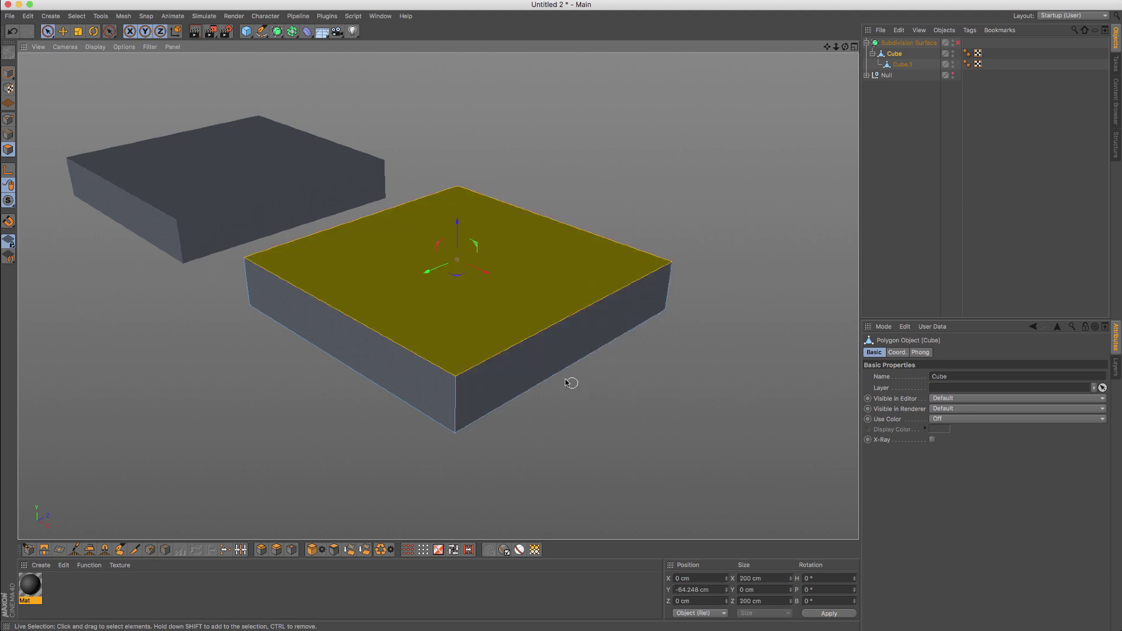
{"action": "left_click_drag", "start_coordinate": [566, 381], "coordinate": [555, 350], "text": "alt"}
{"action": "left_click", "coordinate": [430, 366], "text": "shift"}
{"action": "left_click_drag", "start_coordinate": [571, 254], "coordinate": [565, 321], "text": "alt"}
{"action": "middle_click_drag", "start_coordinate": [387, 213], "coordinate": [440, 237], "text": "alt"}
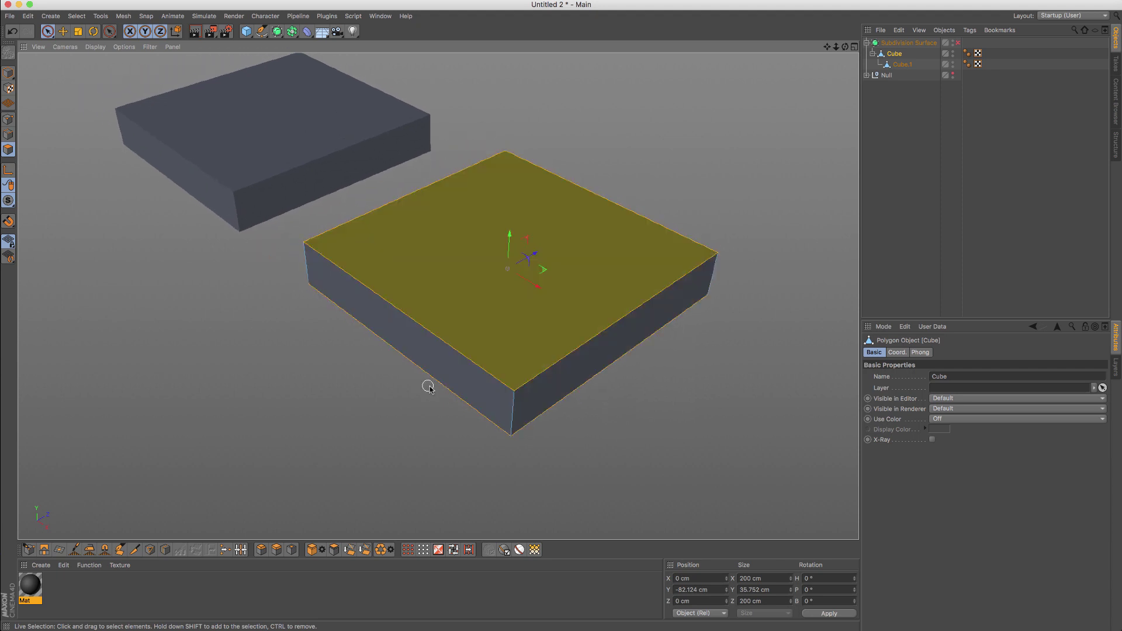
Step: Loop-select the four side polygons of the original cube and preview them with smoothing on
{"action": "key", "text": "u"}
{"action": "key", "text": "l"}
{"action": "left_click", "coordinate": [515, 411]}
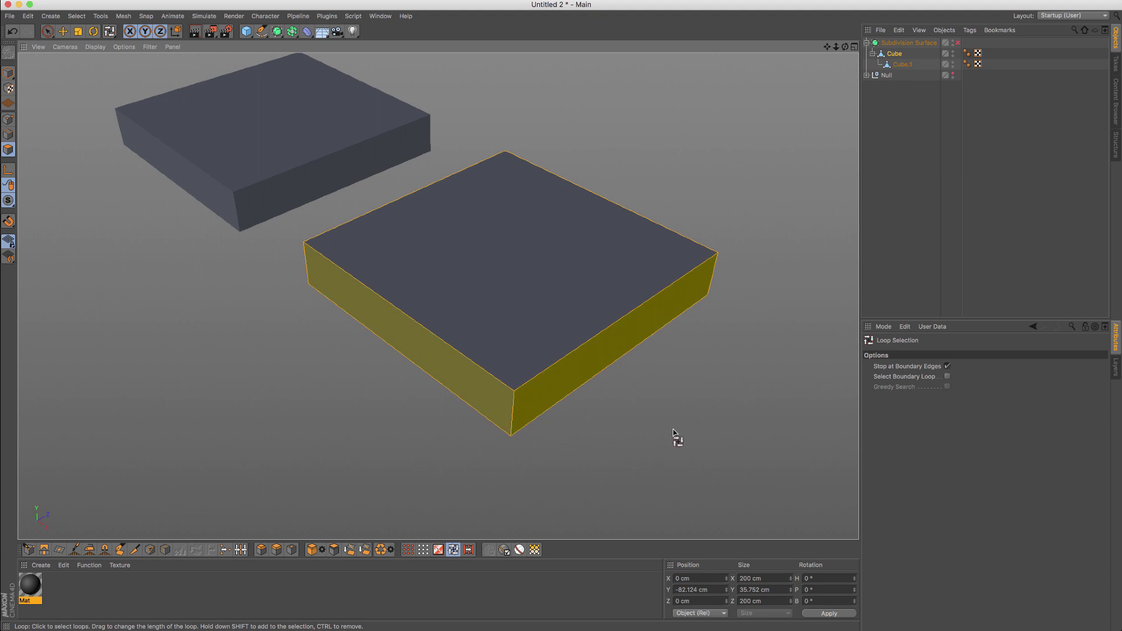
{"action": "key", "text": "q"}
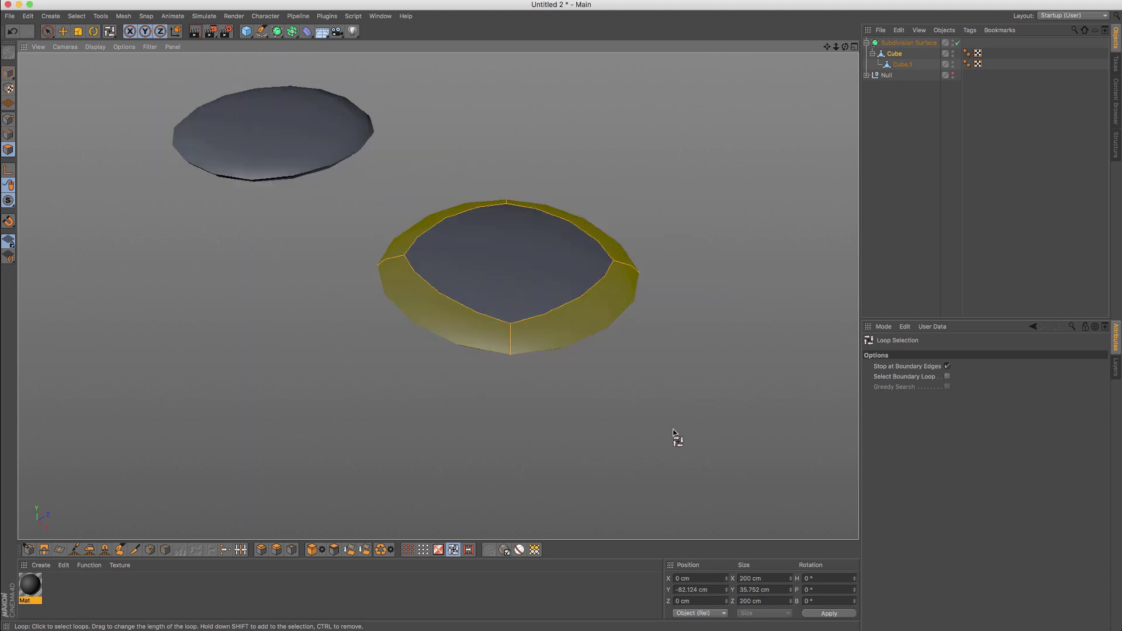
{"action": "key", "text": "q"}
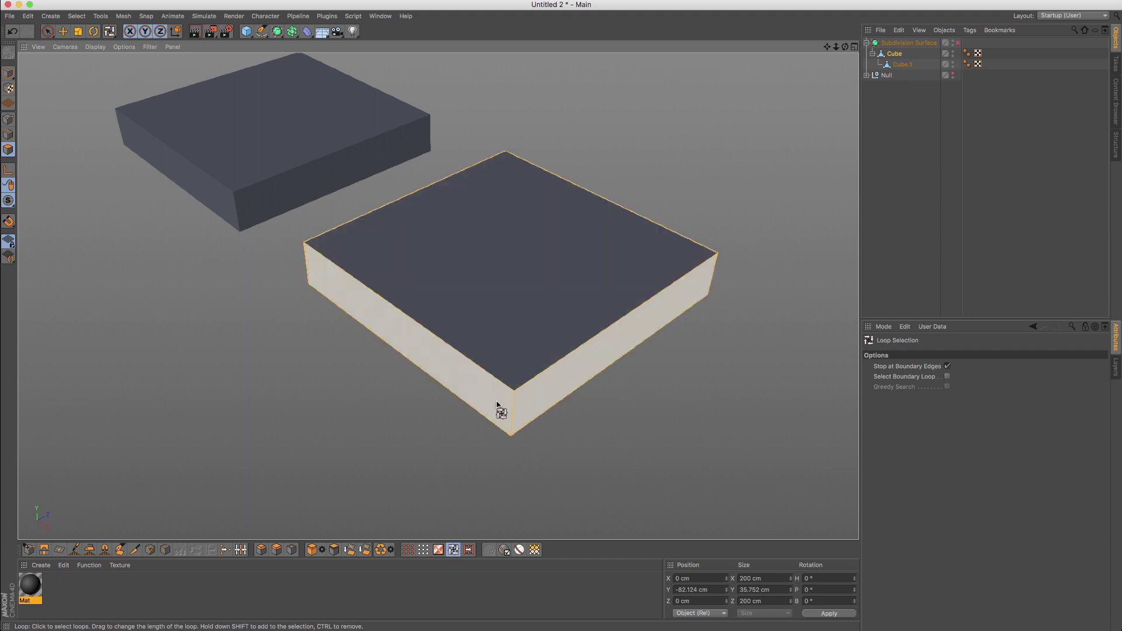
Step: Try loop cuts through the original cube with smoothing on, undo them and switch the smoothing off
{"action": "key", "text": "q"}
{"action": "key", "text": "k"}
{"action": "key", "text": "l"}
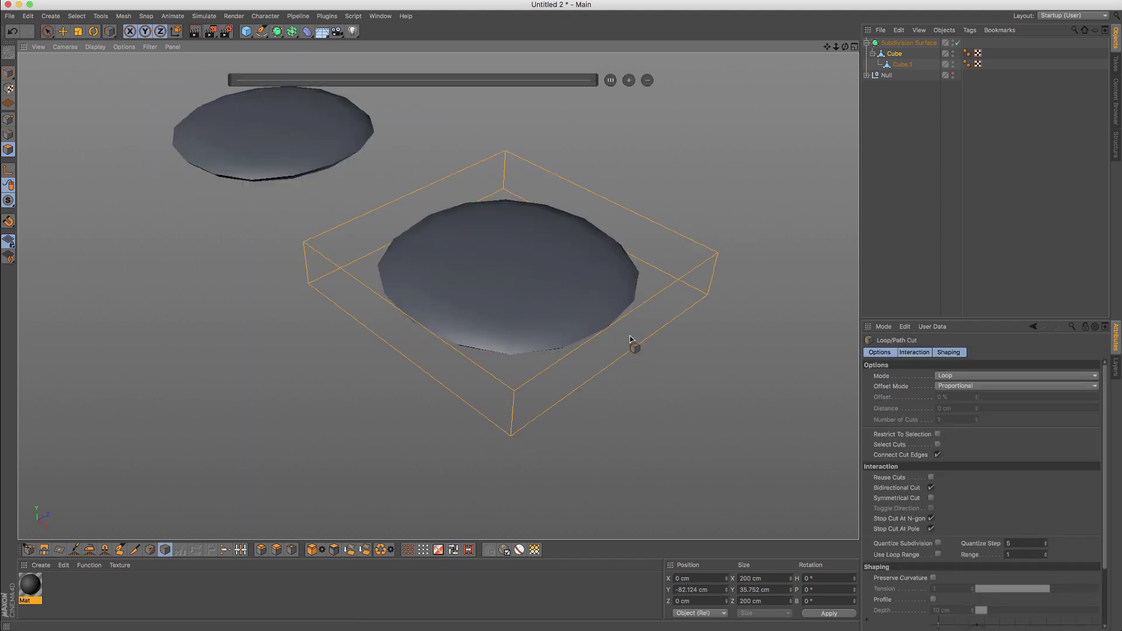
{"action": "left_click", "coordinate": [614, 329]}
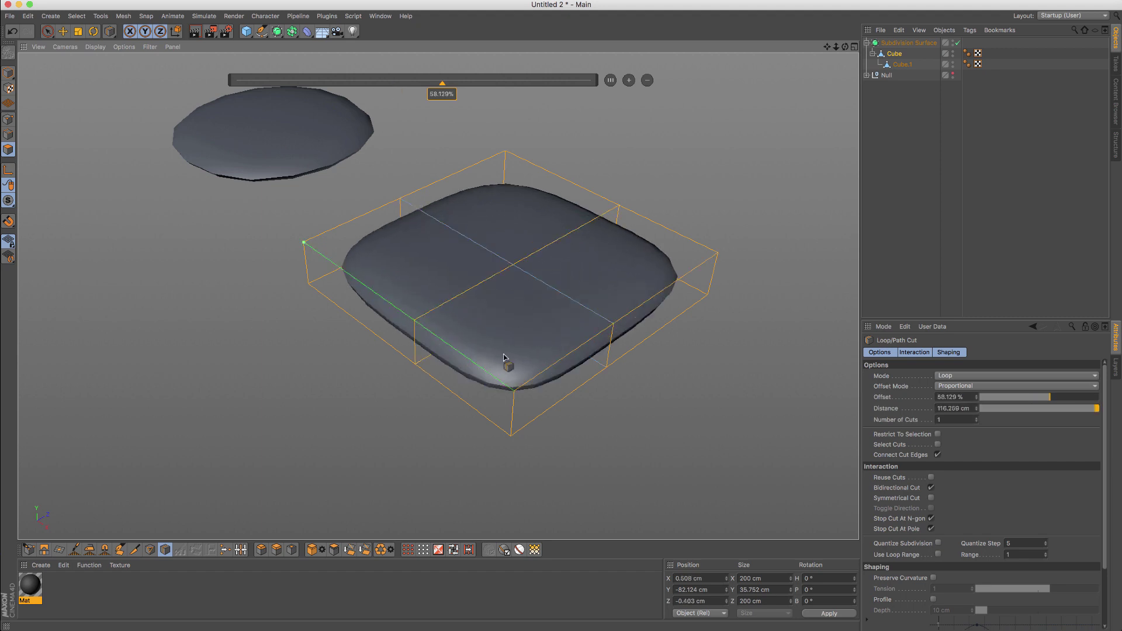
{"action": "key", "text": "ctrl+z"}
{"action": "key", "text": "q"}
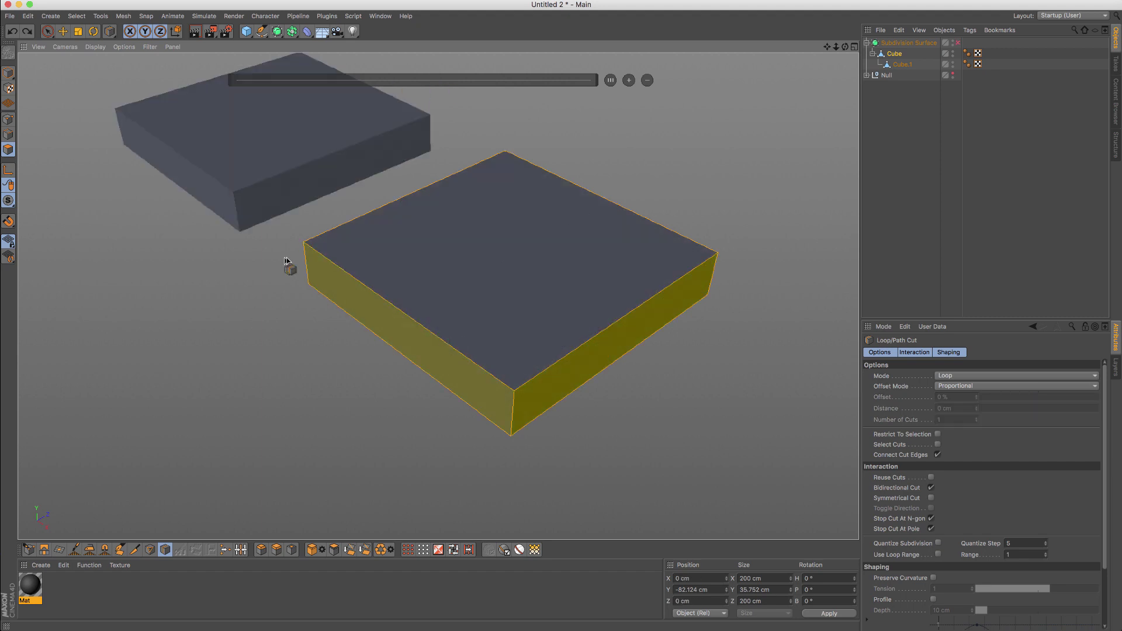
Step: Replace the side selection with the original cube's top and bottom polygons using Live Selection, and briefly preview the smoothing
{"action": "left_click", "coordinate": [48, 33]}
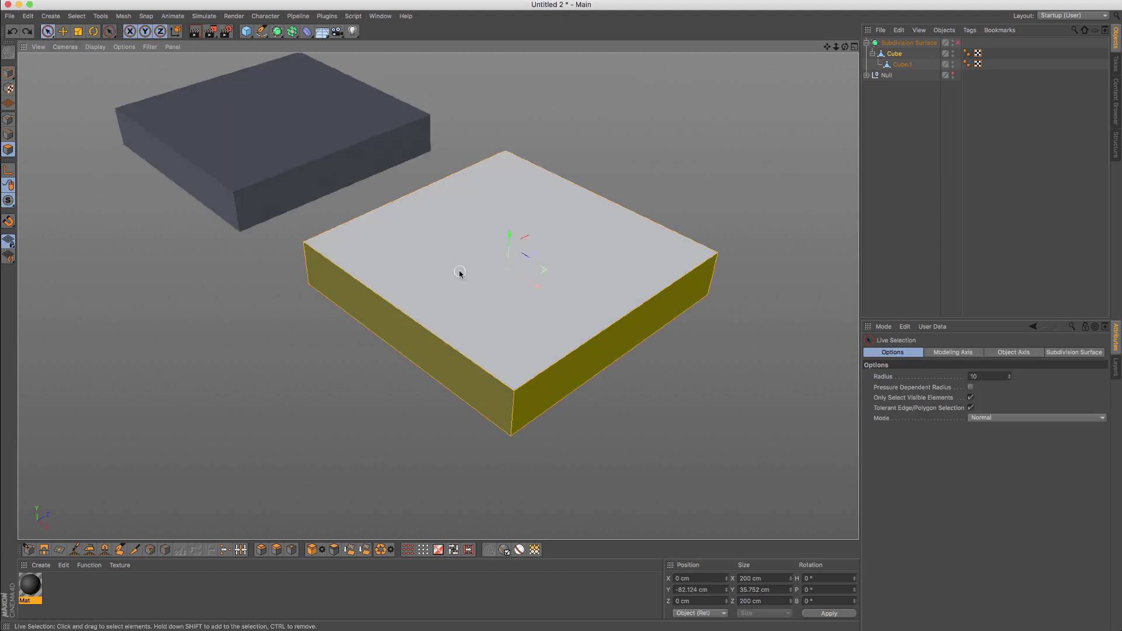
{"action": "left_click", "coordinate": [487, 284]}
{"action": "left_click_drag", "start_coordinate": [518, 339], "coordinate": [513, 358], "text": "alt"}
{"action": "left_click_drag", "start_coordinate": [539, 409], "coordinate": [526, 431], "text": "alt"}
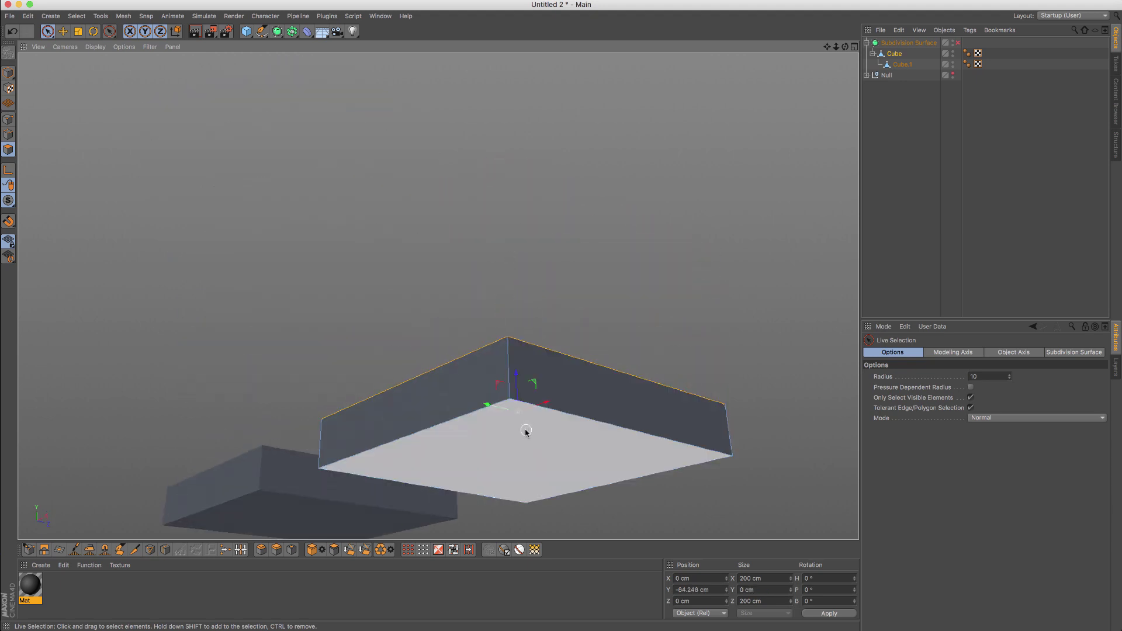
{"action": "left_click_drag", "start_coordinate": [534, 270], "coordinate": [534, 383], "text": "alt"}
{"action": "middle_click_drag", "start_coordinate": [484, 240], "coordinate": [479, 280], "text": "alt"}
{"action": "left_click_drag", "start_coordinate": [471, 258], "coordinate": [484, 281], "text": "alt"}
{"action": "key", "text": "q"}
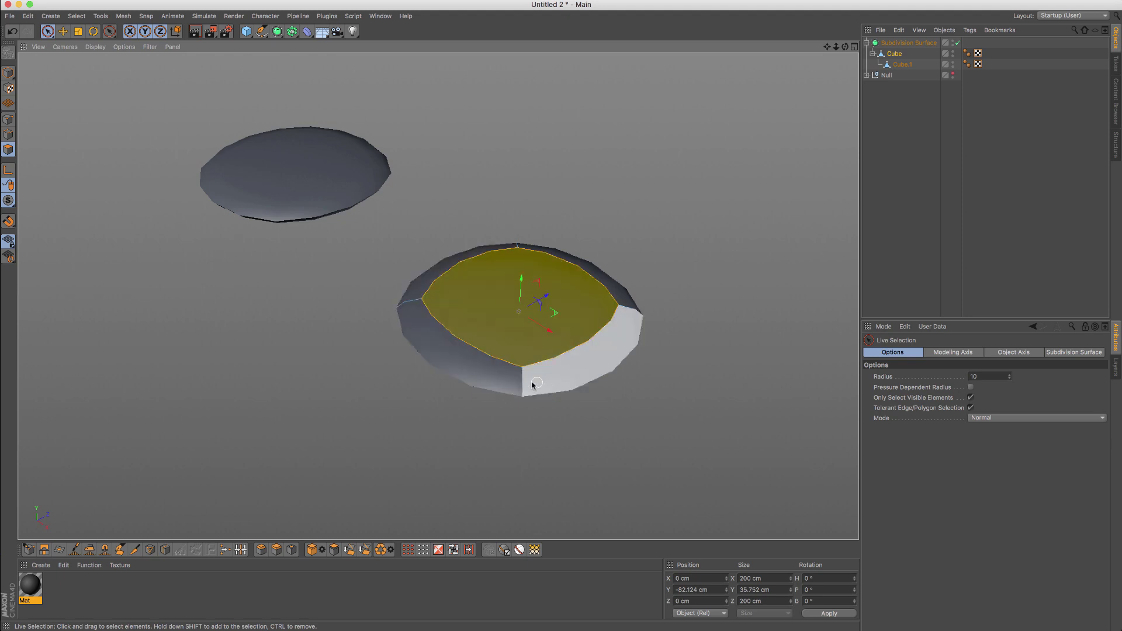
{"action": "key", "text": "q"}
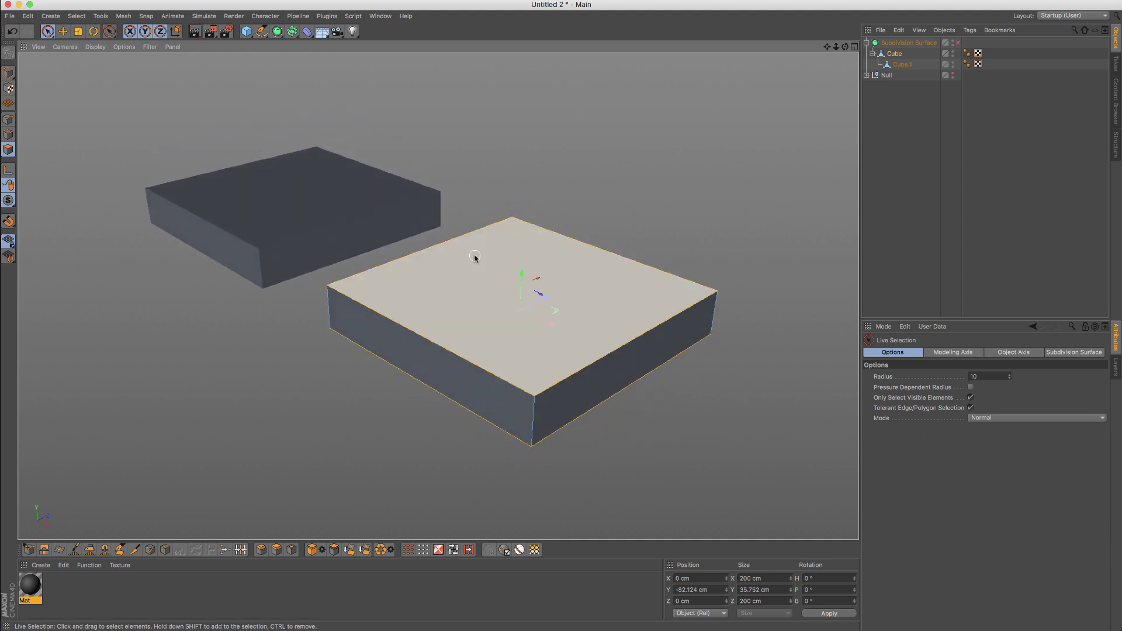
Step: Inset the selected top and bottom polygons slightly with Extrude Inner, leaving a narrow border, and clear the selection
{"action": "key", "text": "i"}
{"action": "mouse_move", "coordinate": [661, 177]}
{"action": "left_mouse_down"}
{"action": "mouse_move", "coordinate": [641, 177]}
{"action": "mouse_move", "coordinate": [710, 186]}
{"action": "mouse_move", "coordinate": [657, 174]}
{"action": "left_mouse_up"}
{"action": "left_click", "coordinate": [47, 31]}
{"action": "left_click", "coordinate": [170, 243]}
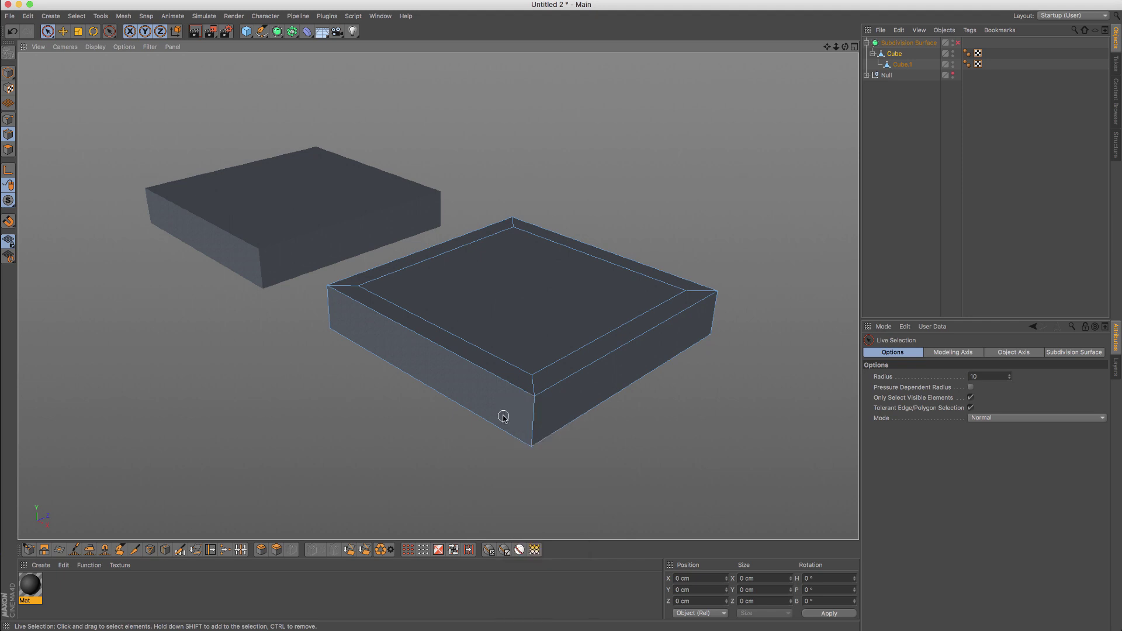
Step: Ring-select the four vertical corner edges of the original cube
{"action": "key", "text": "u"}
{"action": "key", "text": "b"}
{"action": "left_click", "coordinate": [533, 419]}
{"action": "left_click_drag", "start_coordinate": [374, 358], "coordinate": [376, 351], "text": "alt"}
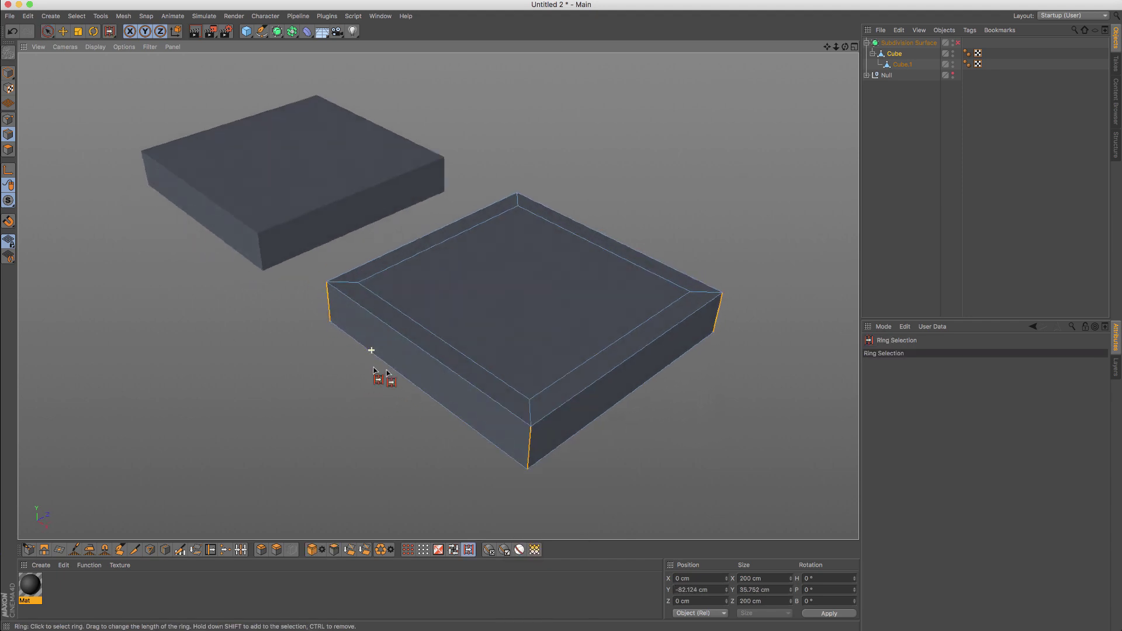
Step: Add the four diagonal corner edges of the top inset border to the edge selection
{"action": "left_click", "coordinate": [48, 31]}
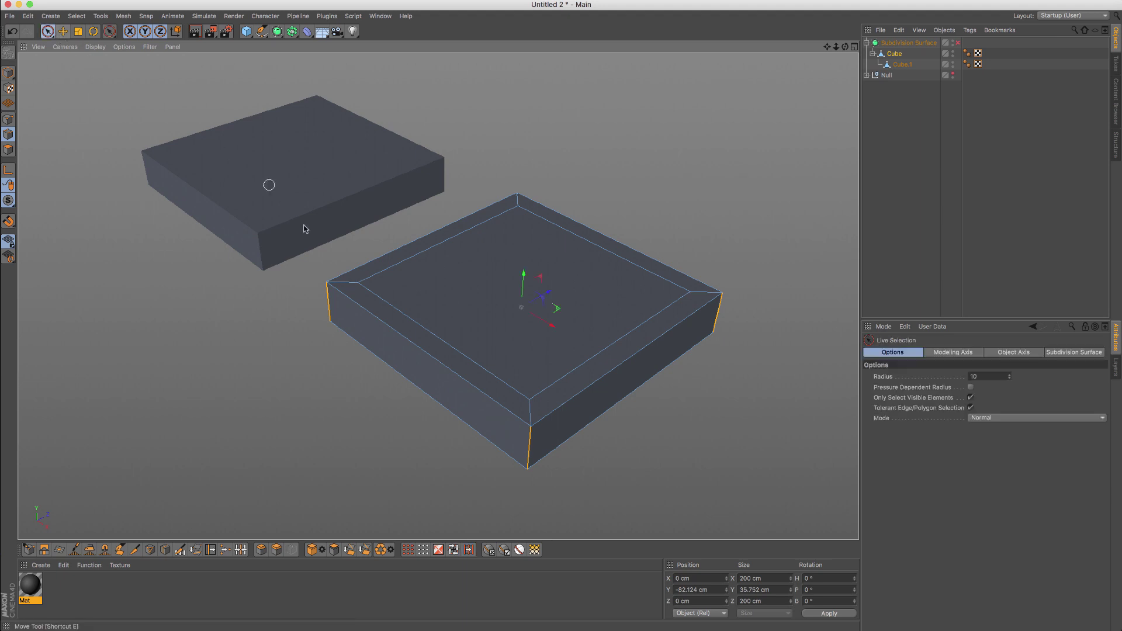
{"action": "left_click", "coordinate": [349, 284], "text": "shift"}
{"action": "scroll", "coordinate": [358, 284], "scroll_direction": "up", "scroll_amount": 5}
{"action": "left_click", "coordinate": [579, 171], "text": "shift"}
{"action": "key", "text": "u"}
{"action": "key", "text": "b"}
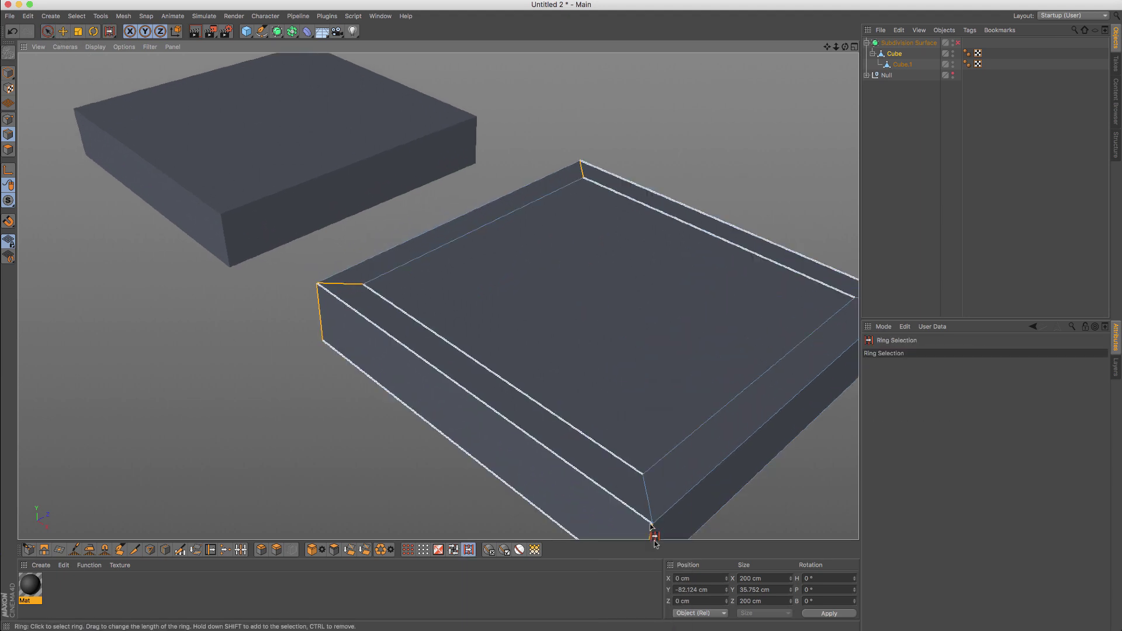
{"action": "left_click", "coordinate": [652, 500], "text": "shift"}
{"action": "right_click_drag", "start_coordinate": [638, 322], "coordinate": [598, 333], "text": "alt"}
{"action": "scroll", "coordinate": [597, 335], "scroll_direction": "down", "scroll_amount": 2}
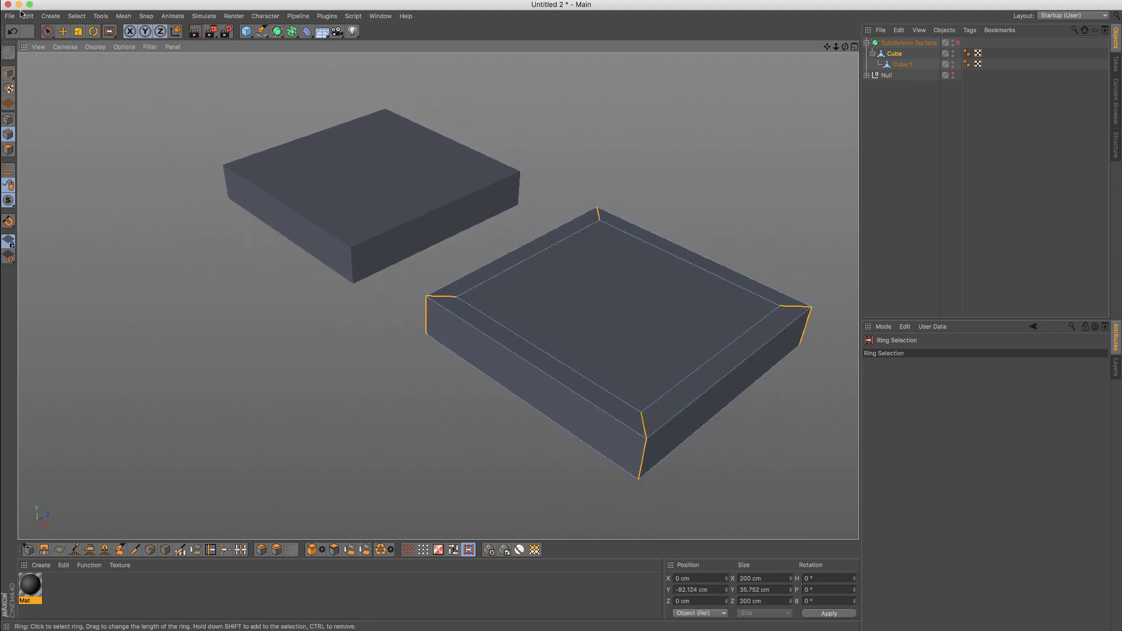
Step: Switch to Live Selection and preview the Subdivision Surface smoothing on the inset cube from another angle
{"action": "key", "text": "space"}
{"action": "key", "text": "q"}
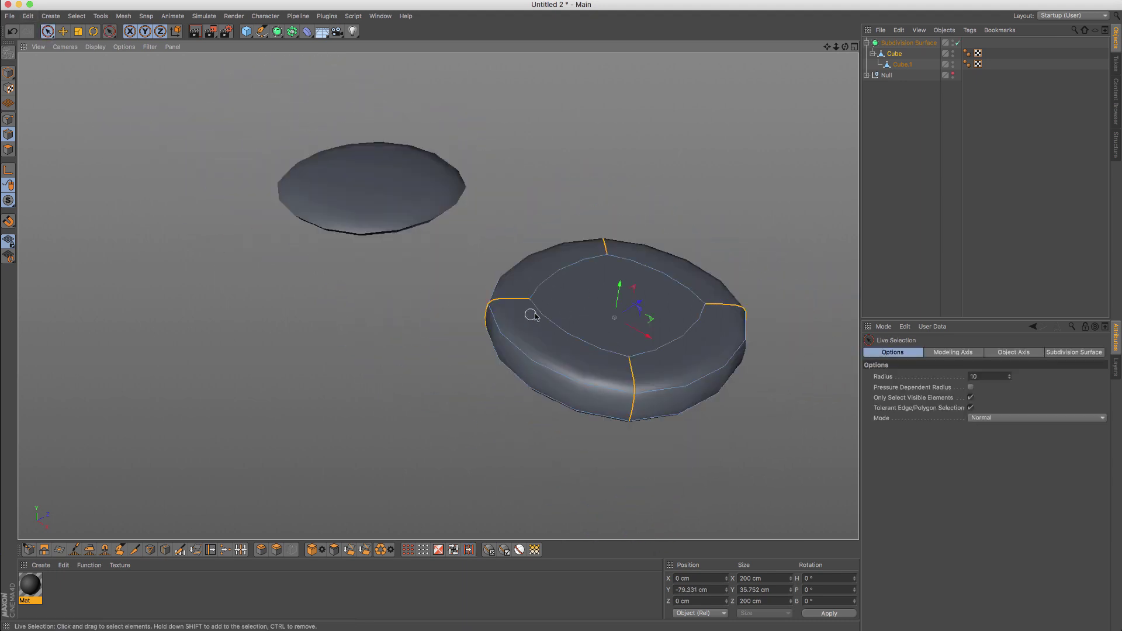
{"action": "left_click_drag", "start_coordinate": [585, 291], "coordinate": [514, 304], "text": "alt"}
{"action": "key", "text": "q"}
Step: In polygon mode, loop-cut the original cube's sides at about 44% and its top inset border at about 33%
{"action": "left_click", "coordinate": [8, 150]}
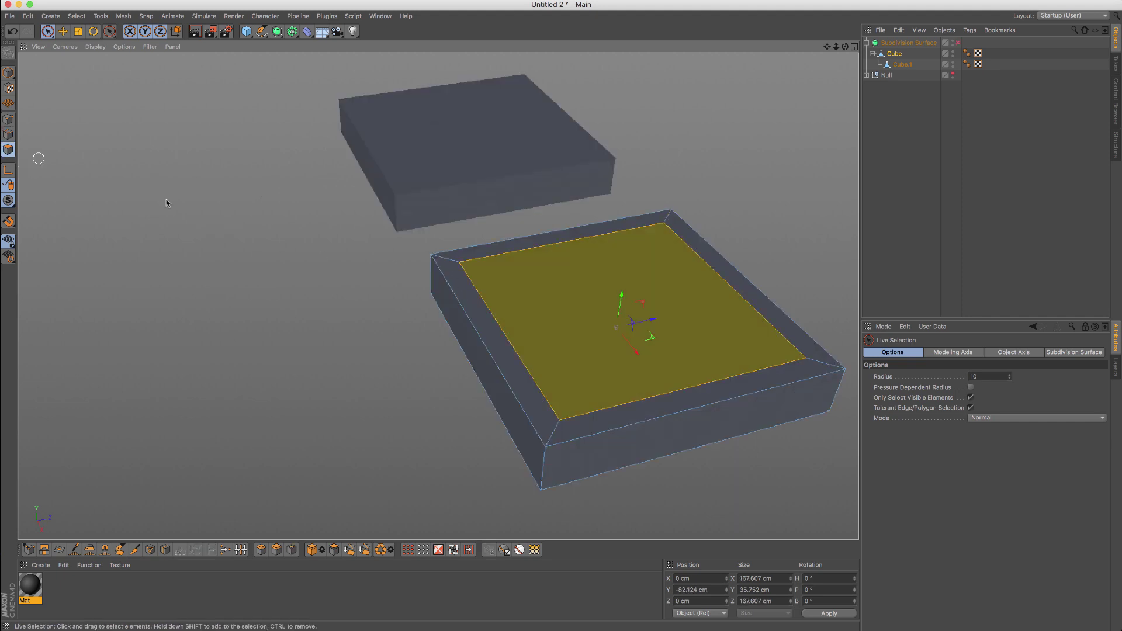
{"action": "left_click_drag", "start_coordinate": [454, 280], "coordinate": [408, 243], "text": "alt"}
{"action": "key", "text": "k"}
{"action": "key", "text": "l"}
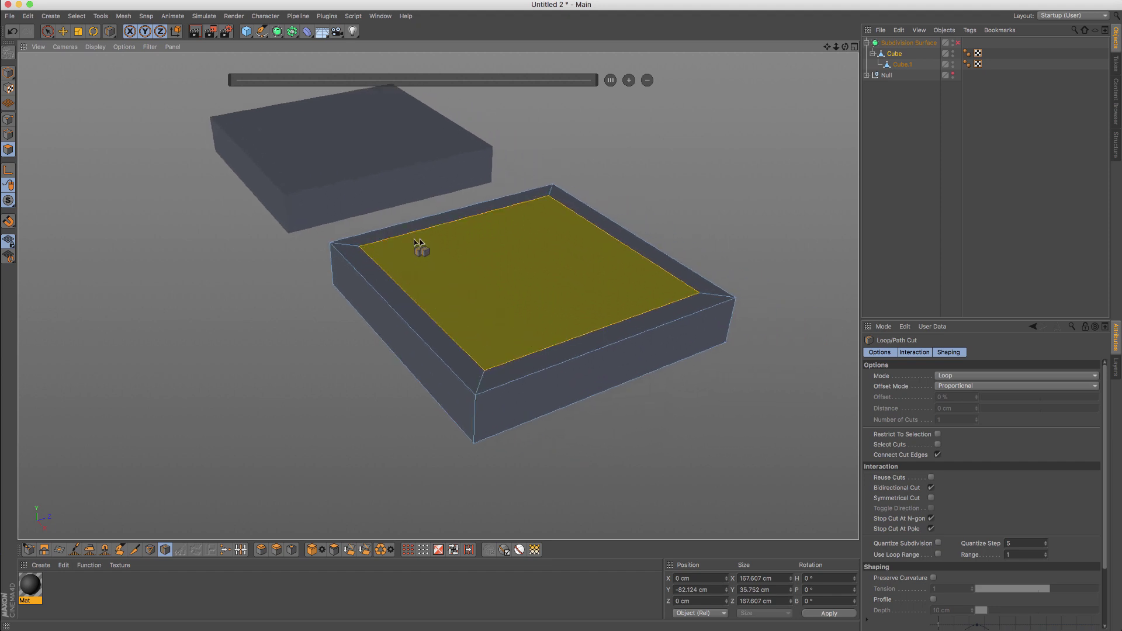
{"action": "left_click", "coordinate": [474, 418]}
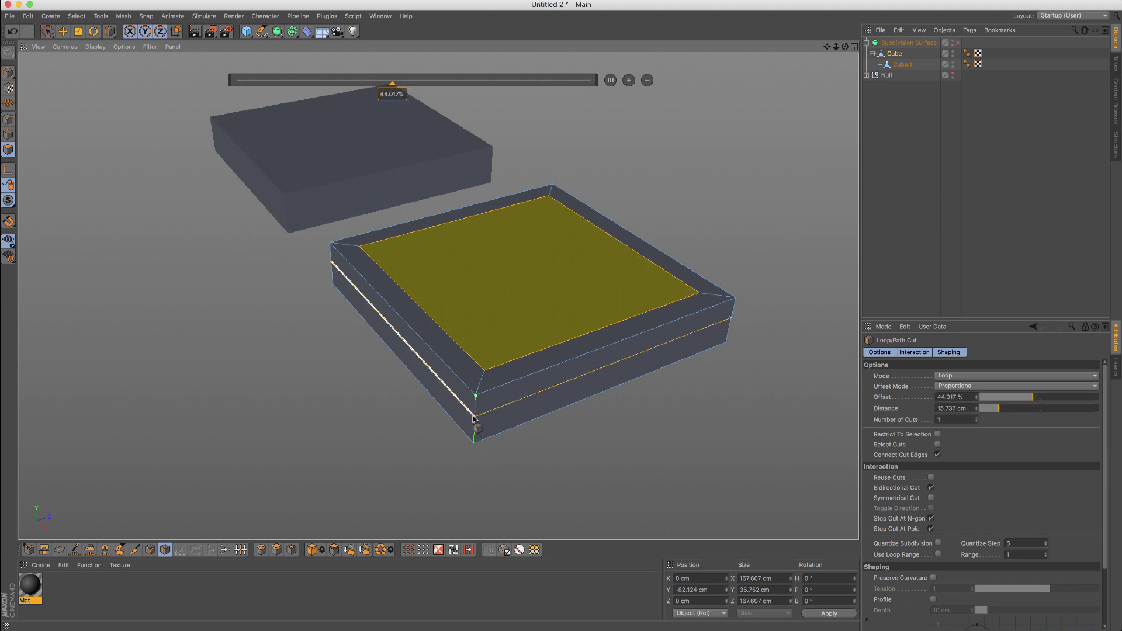
{"action": "left_click", "coordinate": [481, 379]}
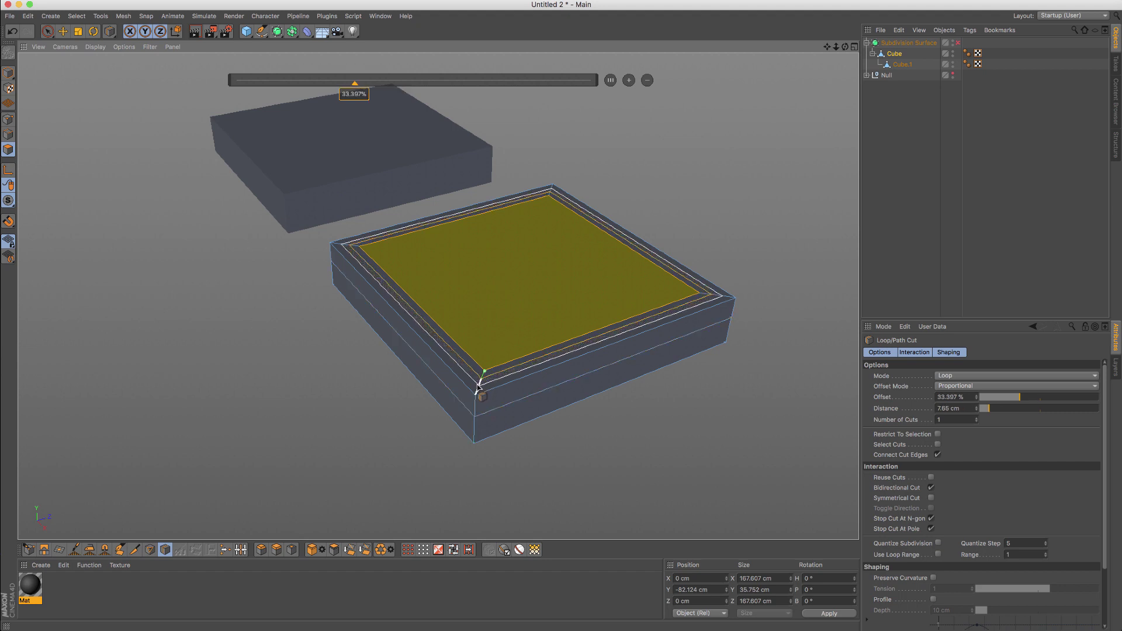
Step: Raise the selected inset polygons about 6.5 cm and turn the smoothing on to check the shape
{"action": "left_click", "coordinate": [47, 31]}
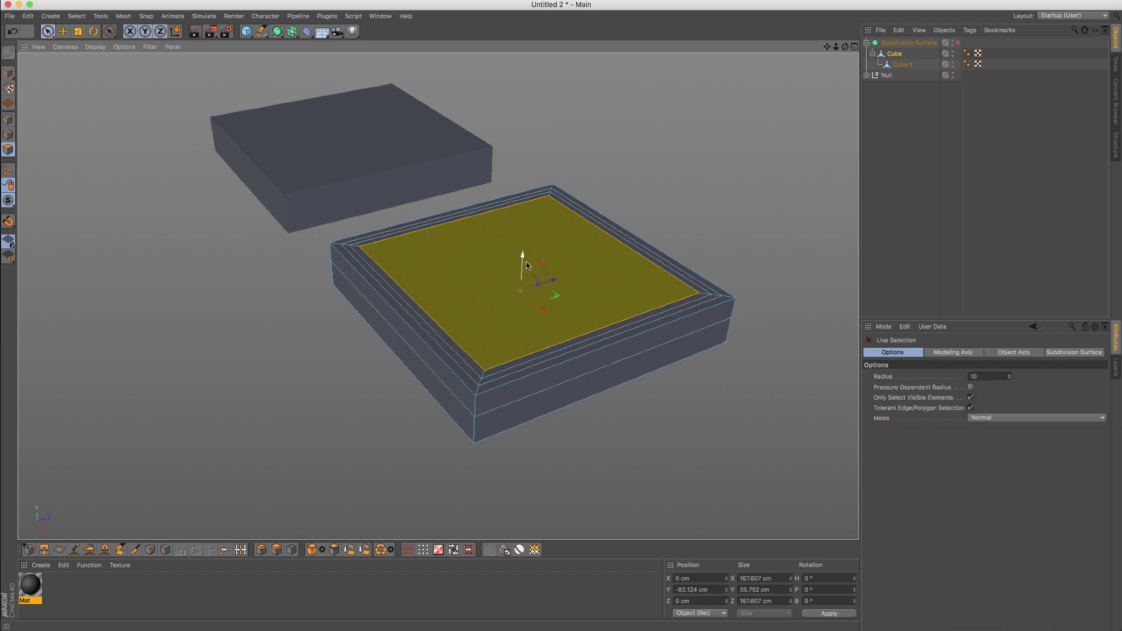
{"action": "left_click_drag", "start_coordinate": [526, 265], "coordinate": [522, 248]}
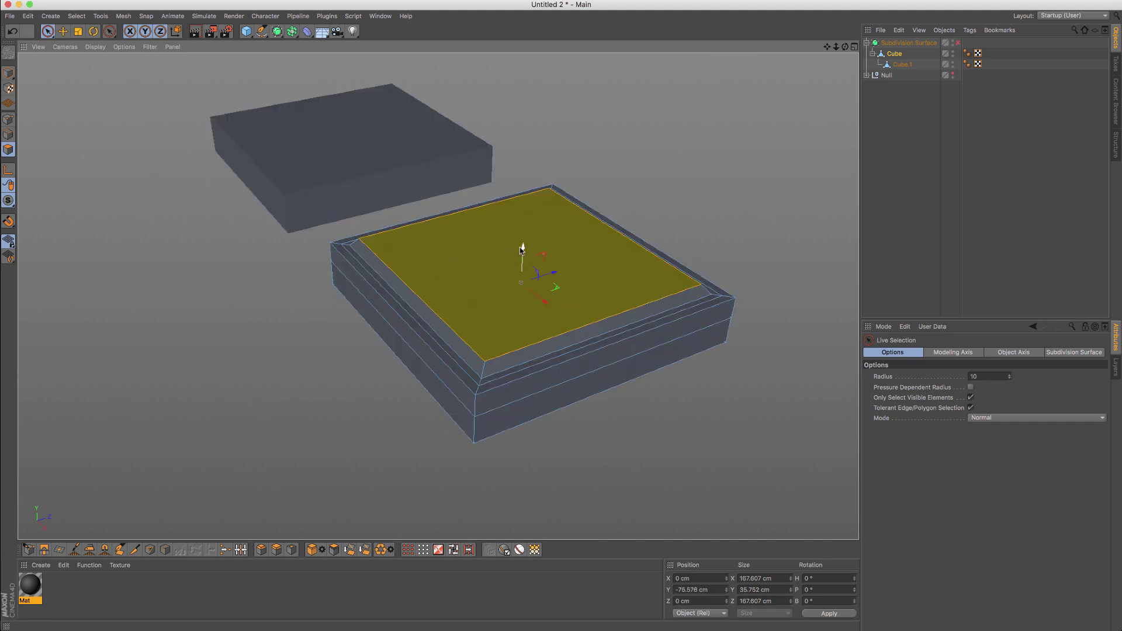
{"action": "key", "text": "q"}
{"action": "key", "text": "Return"}
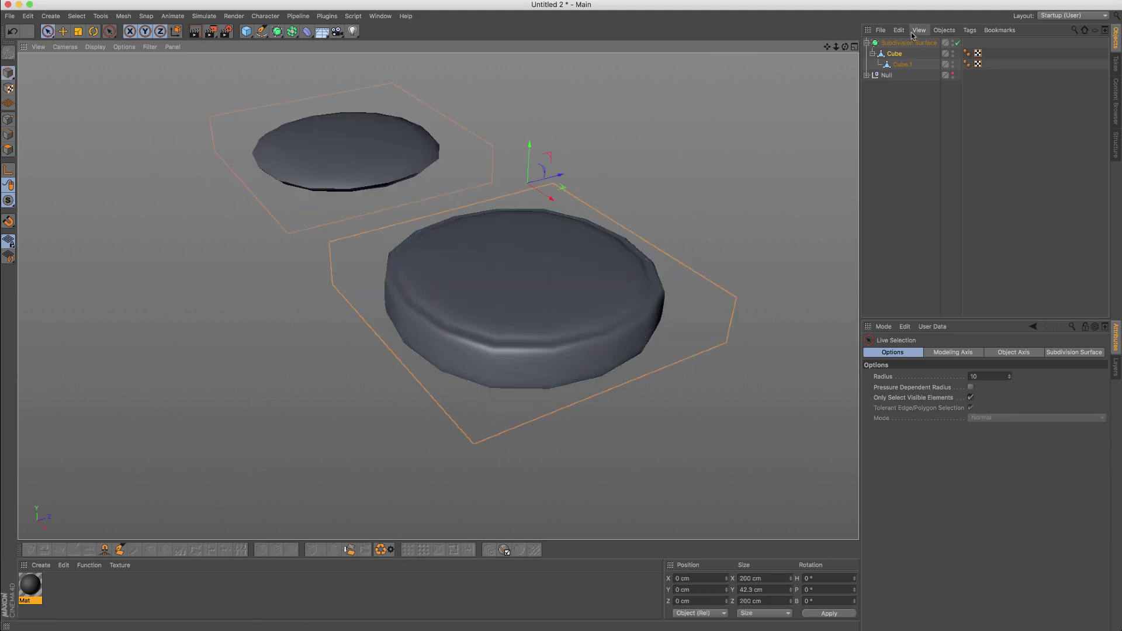
Step: Set the Subdivision Surface's editor subdivision to 3 and compare the cubes with smoothing off and on
{"action": "left_click", "coordinate": [911, 42]}
{"action": "left_click", "coordinate": [957, 387]}
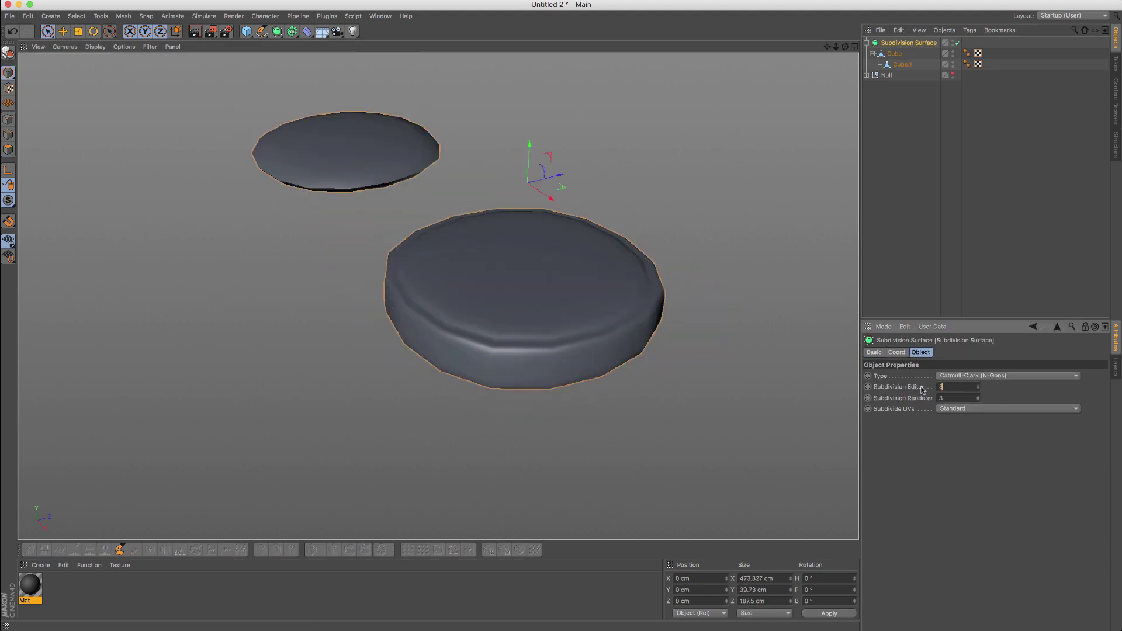
{"action": "type", "text": "3"}
{"action": "key", "text": "Return"}
{"action": "left_click_drag", "start_coordinate": [568, 321], "coordinate": [558, 289], "text": "alt"}
{"action": "key", "text": "q"}
{"action": "key", "text": "q"}
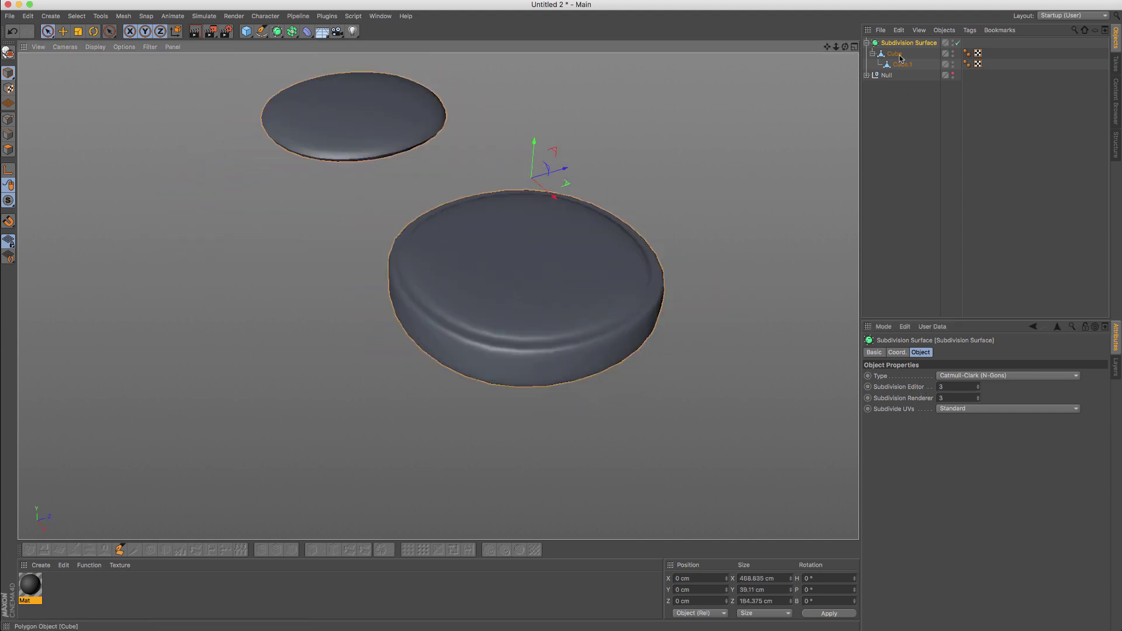
Step: Return to the original cube's edges and undo the editor subdivision change and the raising of the inset polygons
{"action": "left_click", "coordinate": [903, 64]}
{"action": "key", "text": "q"}
{"action": "left_click", "coordinate": [894, 53]}
{"action": "left_click", "coordinate": [8, 134]}
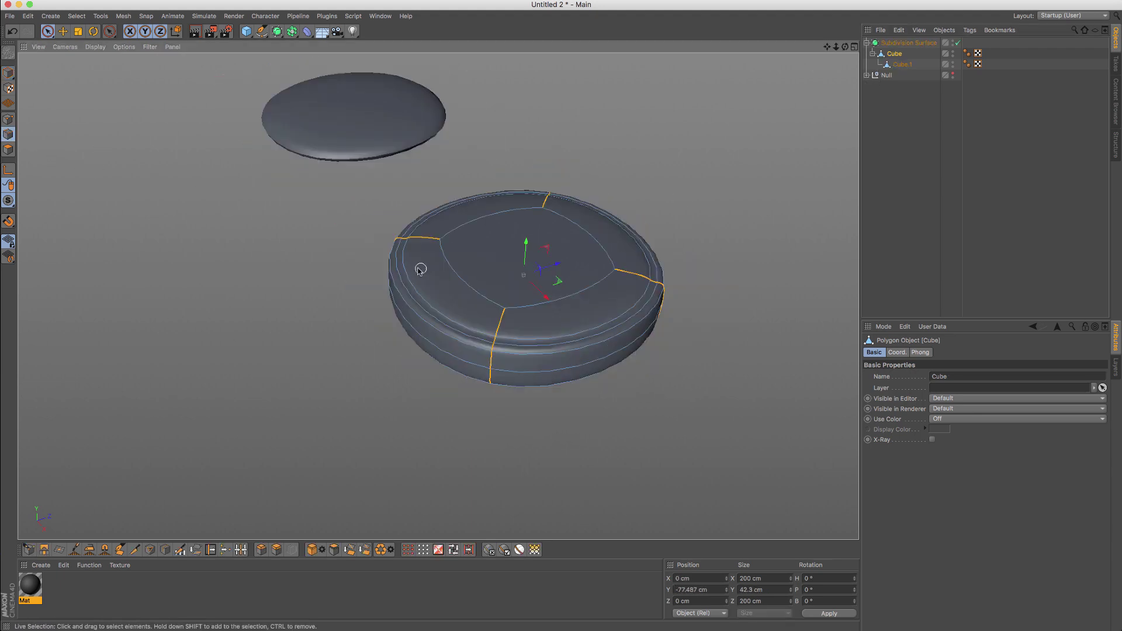
{"action": "key", "text": "q"}
{"action": "left_click", "coordinate": [282, 286]}
{"action": "key", "text": "super+z"}
{"action": "key", "text": "super+z"}
{"action": "key", "text": "q"}
{"action": "left_click", "coordinate": [435, 218]}
{"action": "key", "text": "q"}
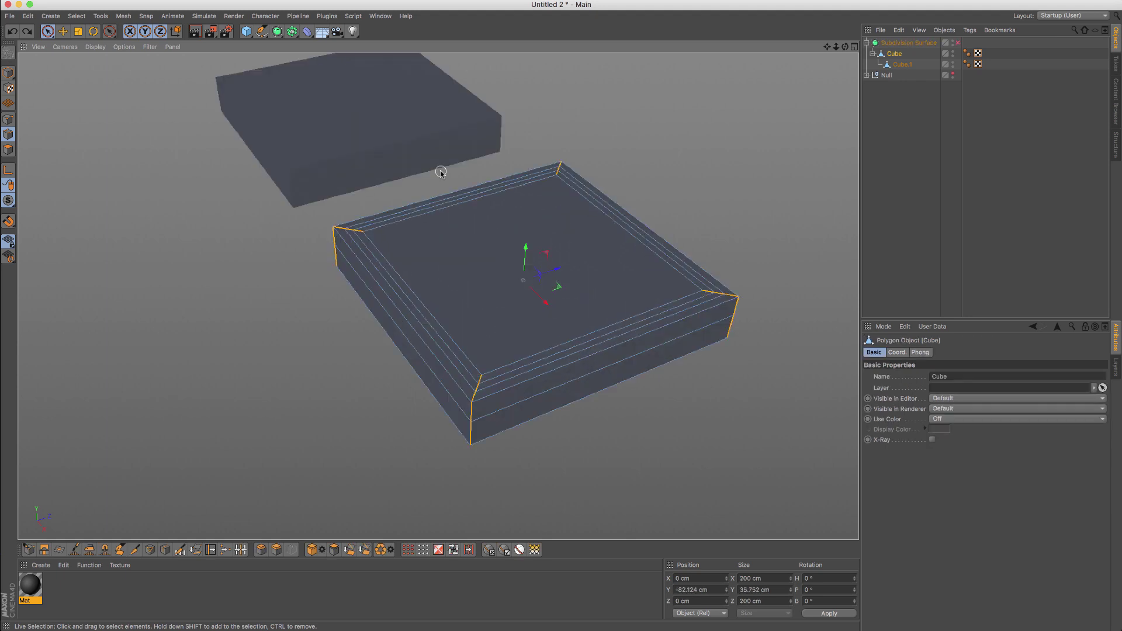
Step: Clear the edge selection, then switch to polygon editing on Cube.1 with a shaded display that shows edge lines
{"action": "middle_click_drag", "start_coordinate": [381, 103], "coordinate": [469, 208], "text": "alt"}
{"action": "left_click", "coordinate": [428, 216]}
{"action": "left_click", "coordinate": [885, 54]}
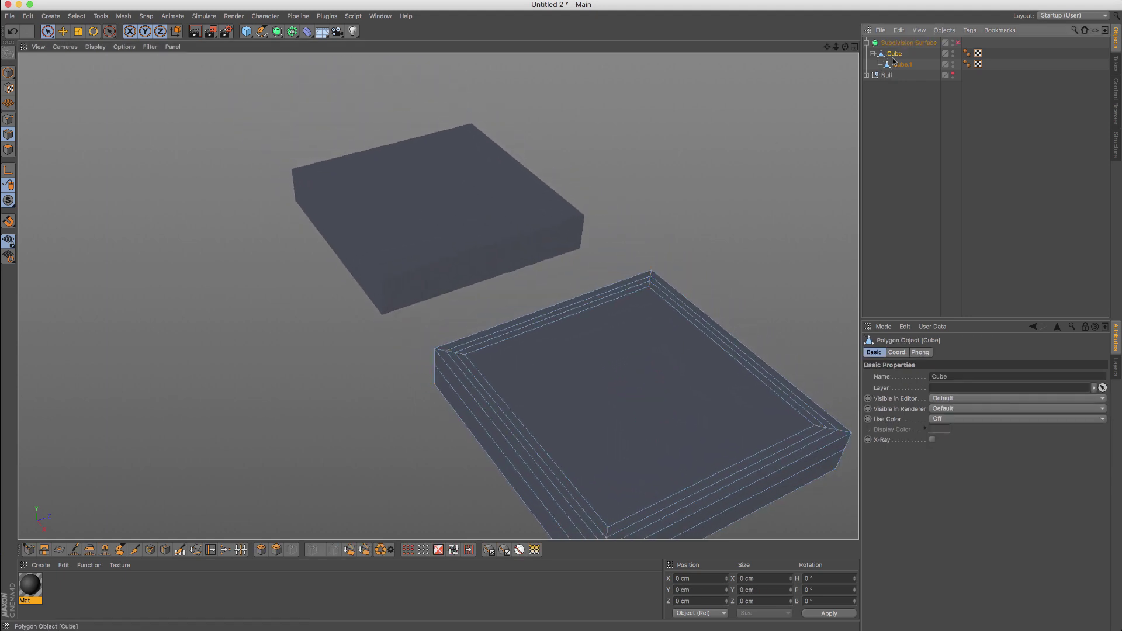
{"action": "left_click", "coordinate": [899, 65]}
{"action": "left_click", "coordinate": [9, 150]}
{"action": "left_click_drag", "start_coordinate": [353, 214], "coordinate": [397, 214], "text": "alt"}
{"action": "scroll", "coordinate": [409, 209], "scroll_direction": "up", "scroll_amount": 1}
{"action": "middle_click_drag", "start_coordinate": [410, 192], "coordinate": [395, 196], "text": "alt"}
{"action": "key", "text": "n"}
{"action": "key", "text": "b"}
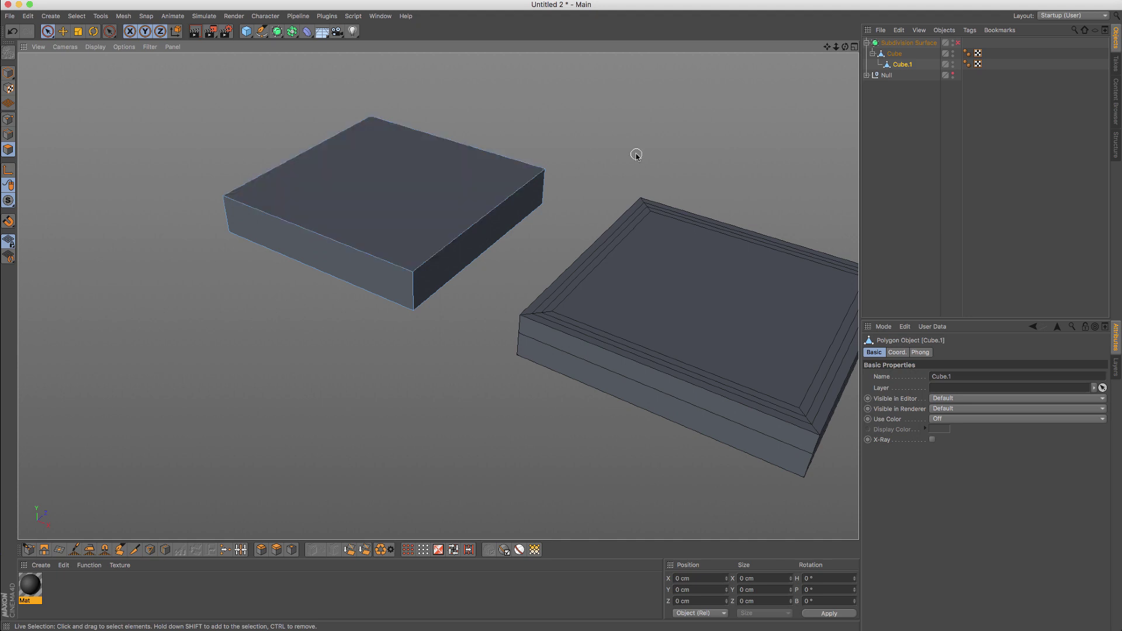
Step: Examine how the uncut Cube.1 deforms by toggling the Subdivision Surface on and off
{"action": "left_click_drag", "start_coordinate": [644, 169], "coordinate": [578, 165], "text": "alt"}
{"action": "scroll", "coordinate": [518, 174], "scroll_direction": "up", "scroll_amount": 3}
{"action": "middle_click_drag", "start_coordinate": [544, 165], "coordinate": [566, 162], "text": "alt"}
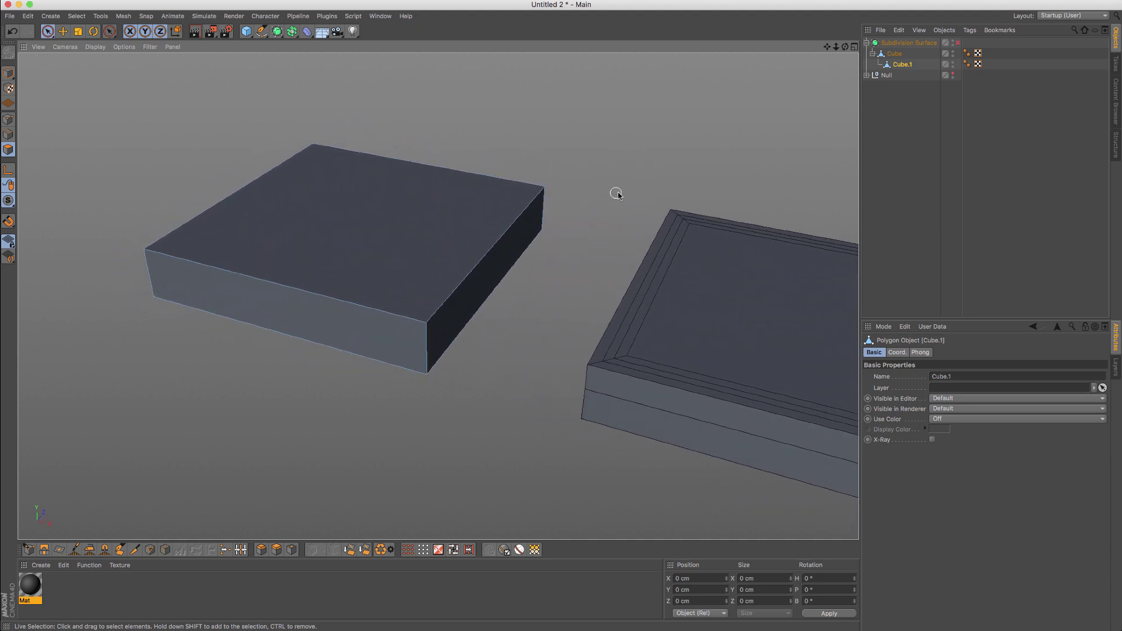
{"action": "middle_click_drag", "start_coordinate": [620, 194], "coordinate": [571, 166], "text": "alt"}
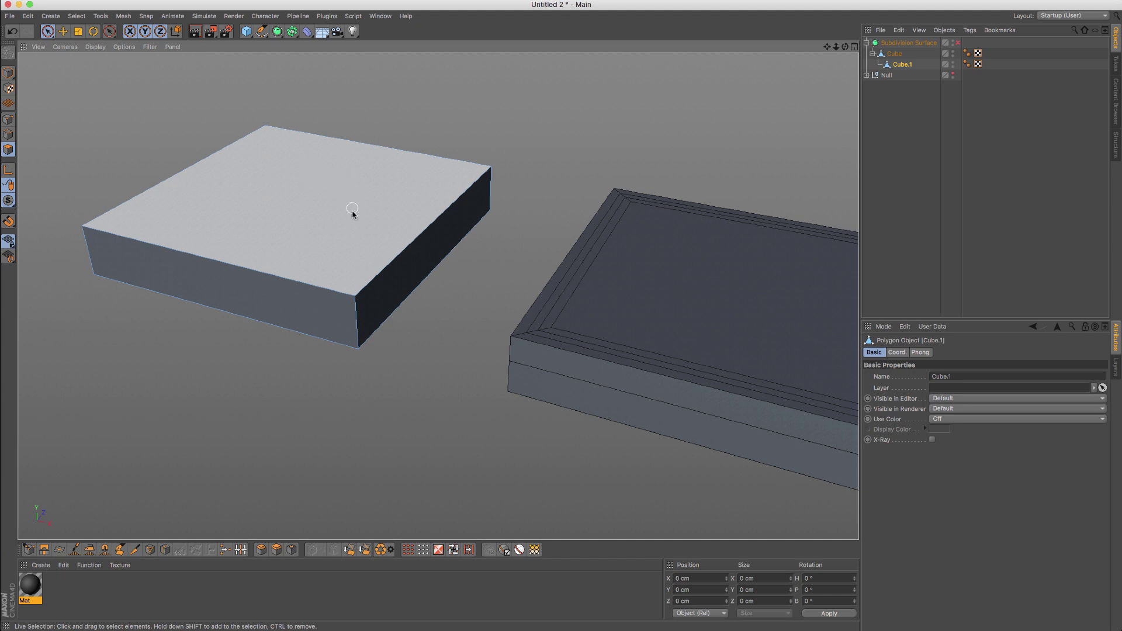
{"action": "key", "text": "q"}
{"action": "key", "text": "q"}
{"action": "key", "text": "q"}
{"action": "key", "text": "q"}
{"action": "left_click_drag", "start_coordinate": [310, 239], "coordinate": [340, 249], "text": "alt"}
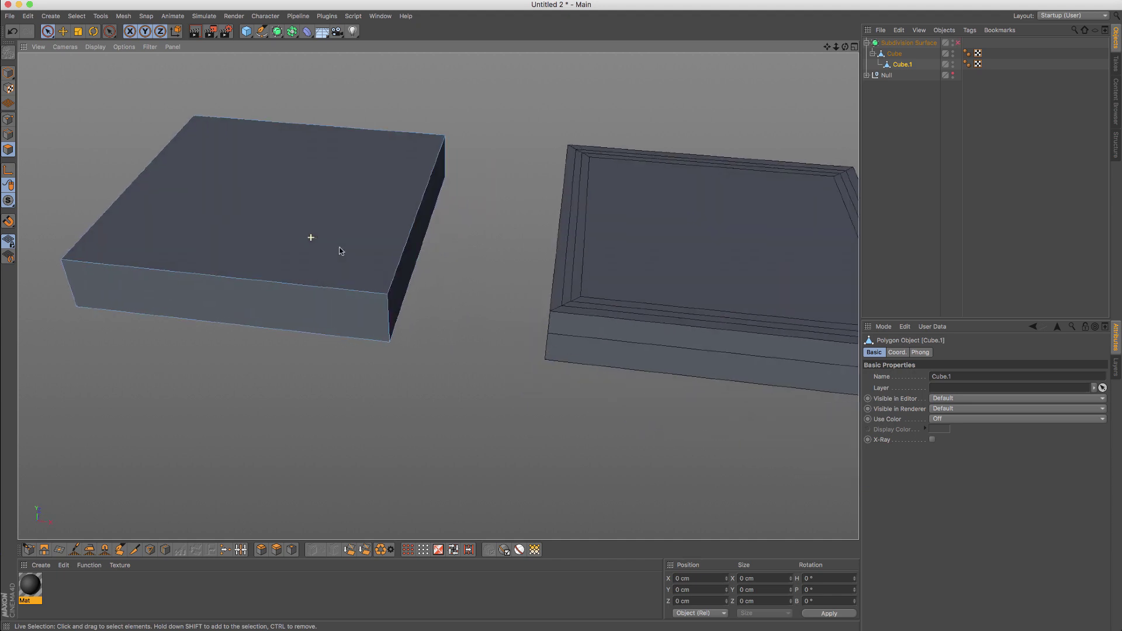
Step: Loop-cut Cube.1 close to one vertical corner edge at about 2.5% and preview the smoothing
{"action": "key", "text": "k"}
{"action": "key", "text": "l"}
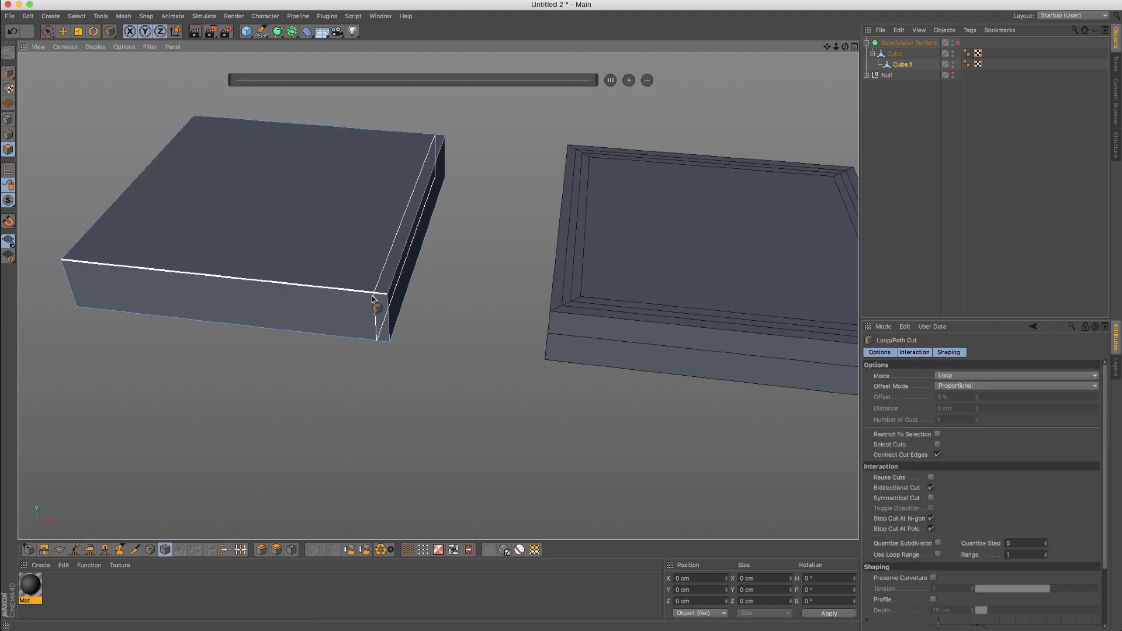
{"action": "left_click_drag", "start_coordinate": [377, 304], "coordinate": [381, 286], "text": "alt"}
{"action": "scroll", "coordinate": [374, 298], "scroll_direction": "up", "scroll_amount": 3}
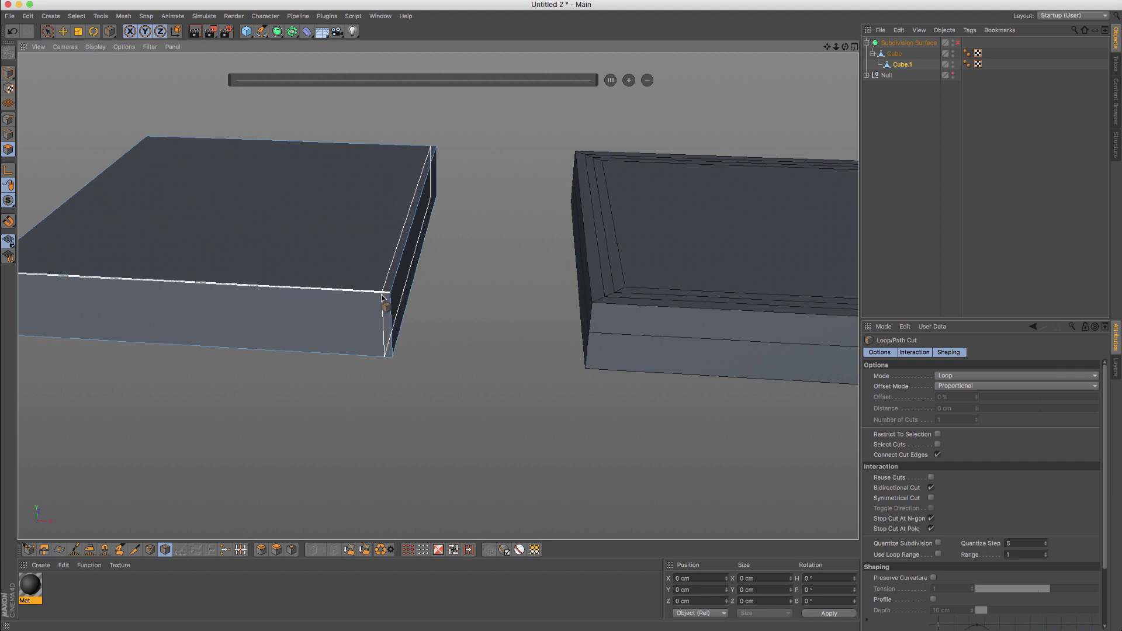
{"action": "key", "text": "q"}
{"action": "key", "text": "q"}
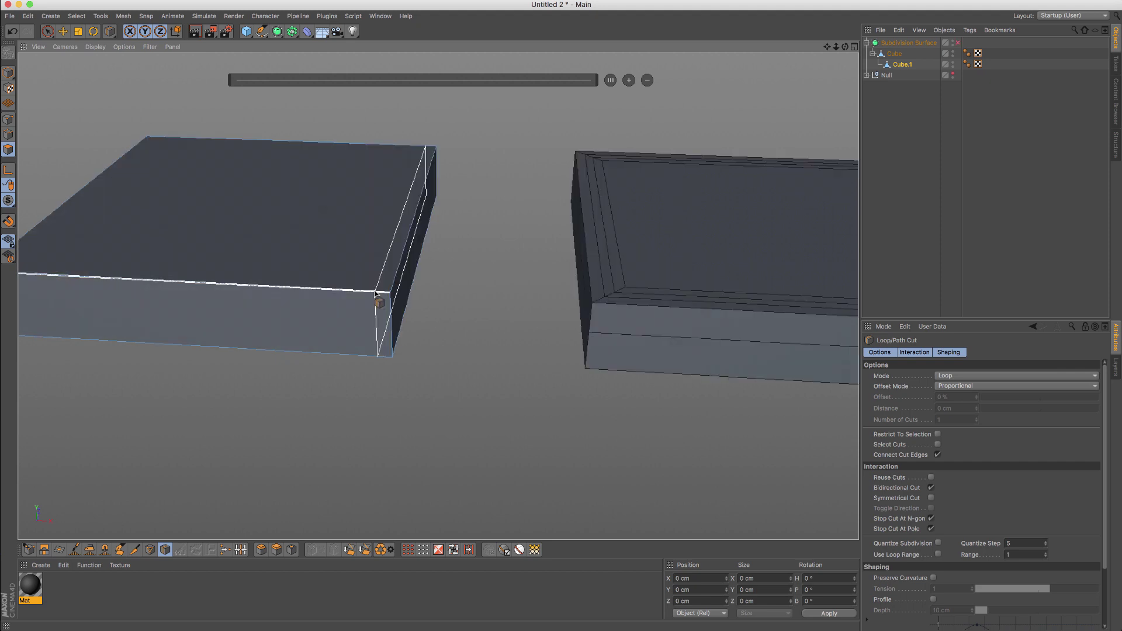
{"action": "left_click", "coordinate": [380, 298]}
{"action": "left_click_drag", "start_coordinate": [383, 251], "coordinate": [366, 309], "text": "alt"}
{"action": "key", "text": "q"}
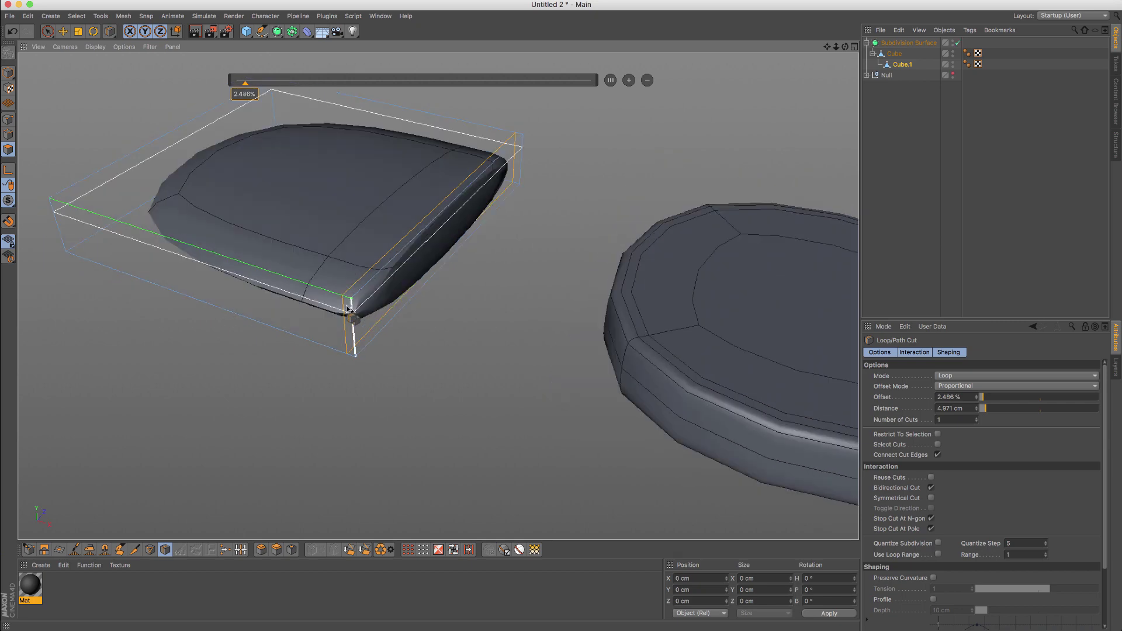
Step: Try separate loop cuts near Cube.1's other corner edges, including about 95% and 98%, and undo all of its cuts
{"action": "left_click_drag", "start_coordinate": [303, 237], "coordinate": [315, 295], "text": "alt"}
{"action": "key", "text": "q"}
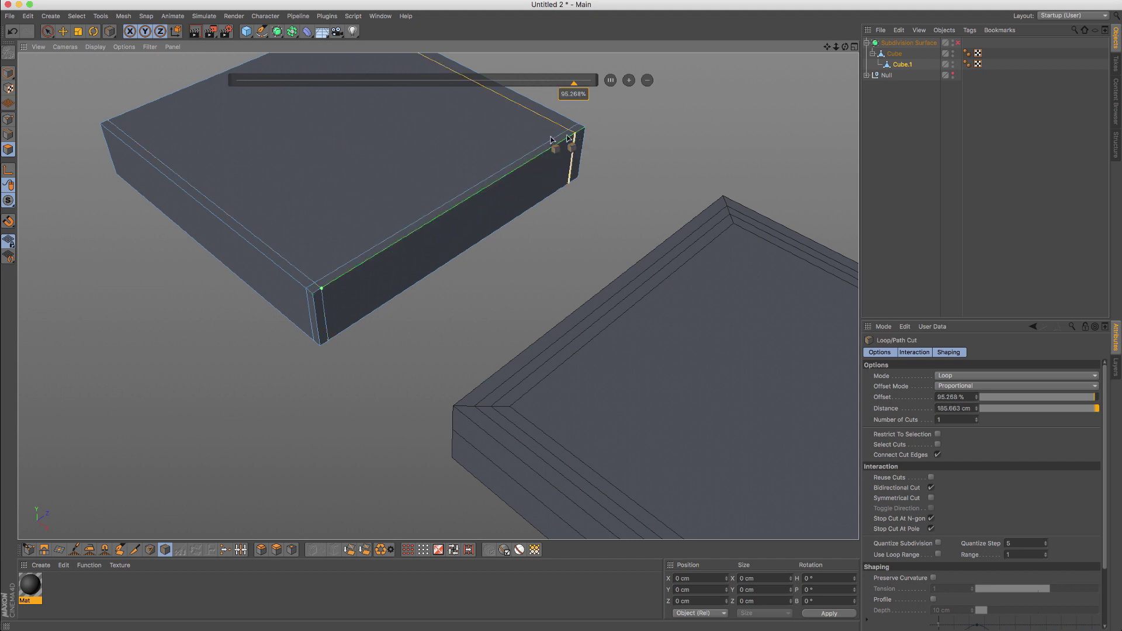
{"action": "left_click_drag", "start_coordinate": [530, 143], "coordinate": [210, 253], "text": "alt"}
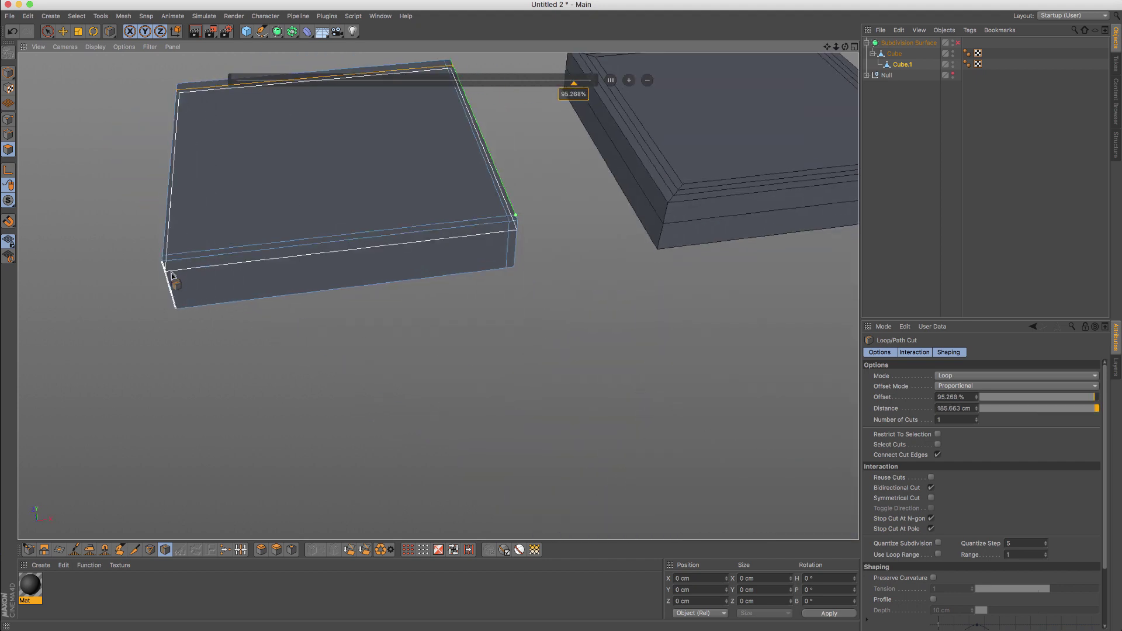
{"action": "left_click_drag", "start_coordinate": [239, 261], "coordinate": [423, 215], "text": "alt"}
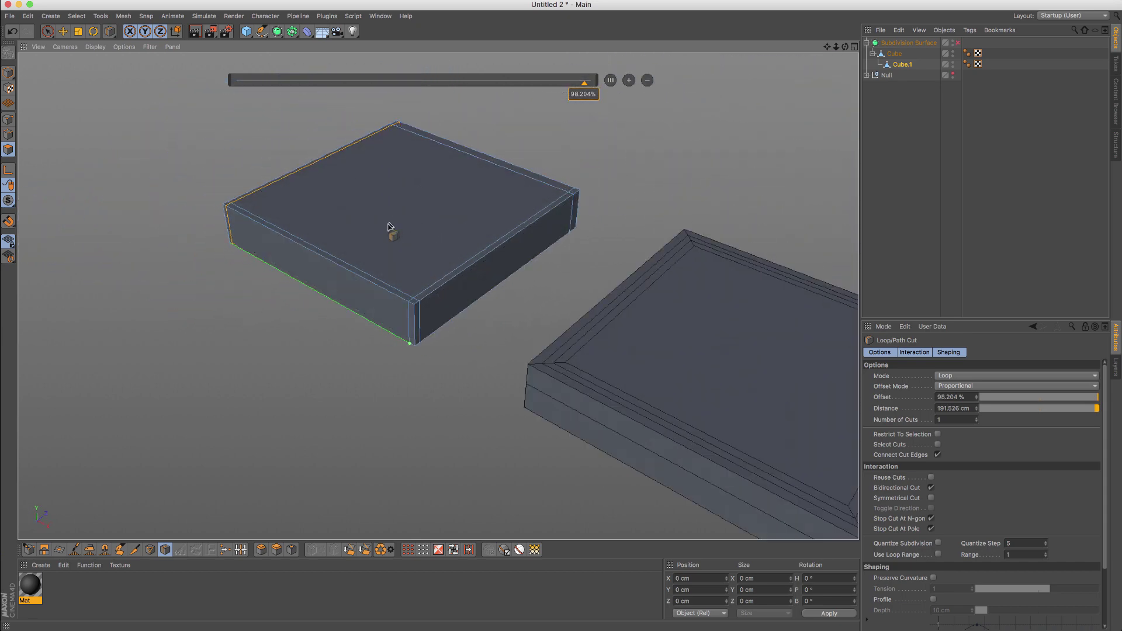
{"action": "key", "text": "q"}
{"action": "key", "text": "ctrl+z"}
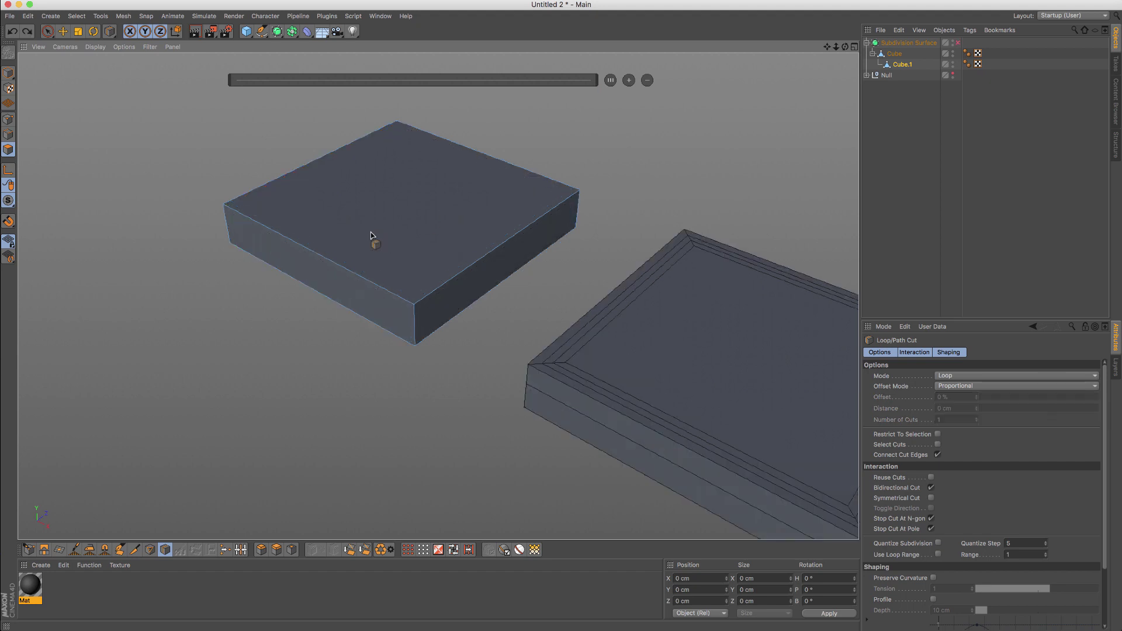
Step: Enable Symmetrical Cut, add paired loop cuts near Cube.1's edges in both horizontal directions, and turn smoothing on
{"action": "left_click_drag", "start_coordinate": [380, 194], "coordinate": [401, 189], "text": "alt"}
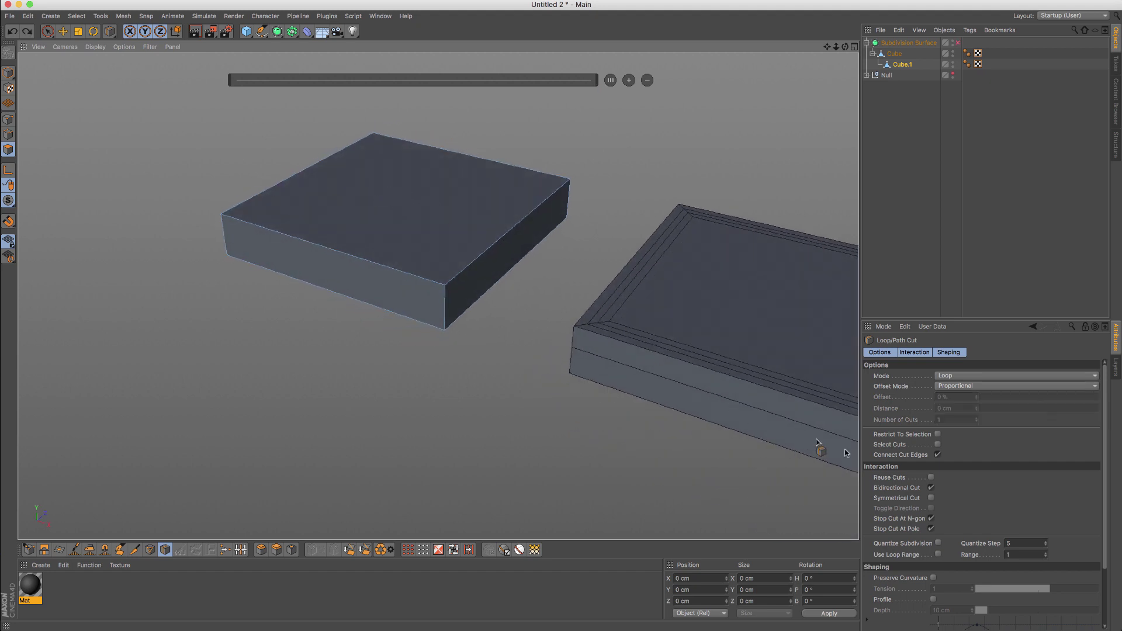
{"action": "left_click", "coordinate": [931, 498]}
{"action": "left_click_drag", "start_coordinate": [468, 234], "coordinate": [399, 218], "text": "alt"}
{"action": "left_click", "coordinate": [447, 277]}
{"action": "left_click", "coordinate": [453, 274]}
{"action": "key", "text": "q"}
{"action": "left_click", "coordinate": [49, 32]}
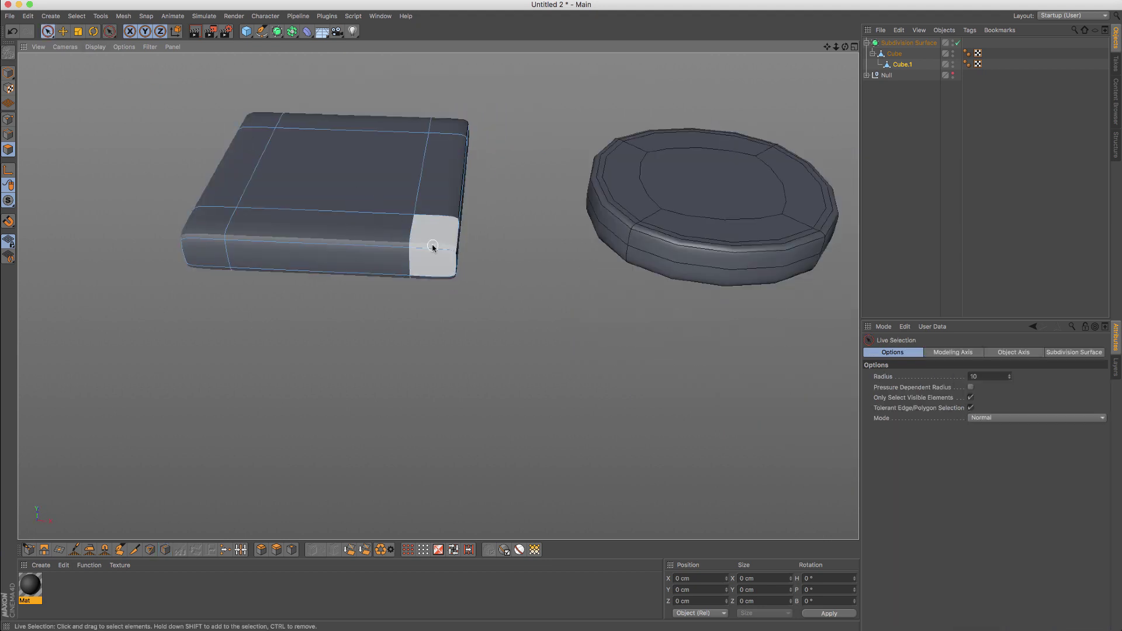
Step: Compare the corner shapes of Cube.1 and the inset cube with smoothing off and on from several angles
{"action": "key", "text": "q"}
{"action": "left_click_drag", "start_coordinate": [464, 231], "coordinate": [450, 253], "text": "alt"}
{"action": "key", "text": "q"}
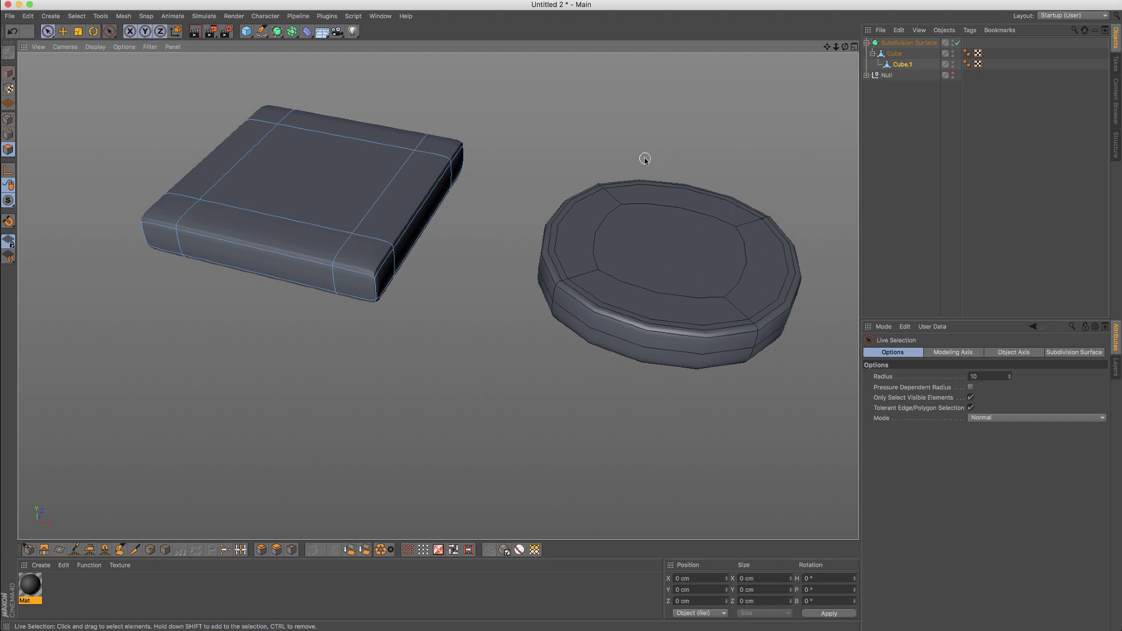
{"action": "key", "text": "q"}
{"action": "left_click_drag", "start_coordinate": [665, 238], "coordinate": [500, 212], "text": "alt"}
{"action": "key", "text": "q"}
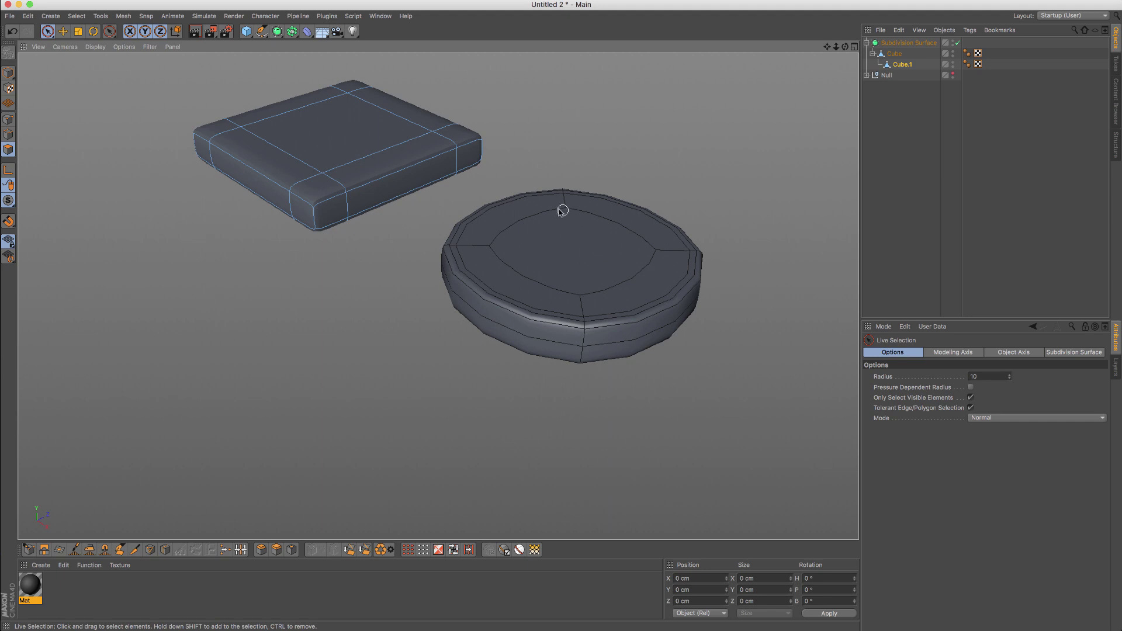
Step: Turn off the Subdivision Surface, hide it with both cubes from the viewport, and collapse its hierarchy
{"action": "left_click", "coordinate": [903, 43]}
{"action": "key", "text": "q"}
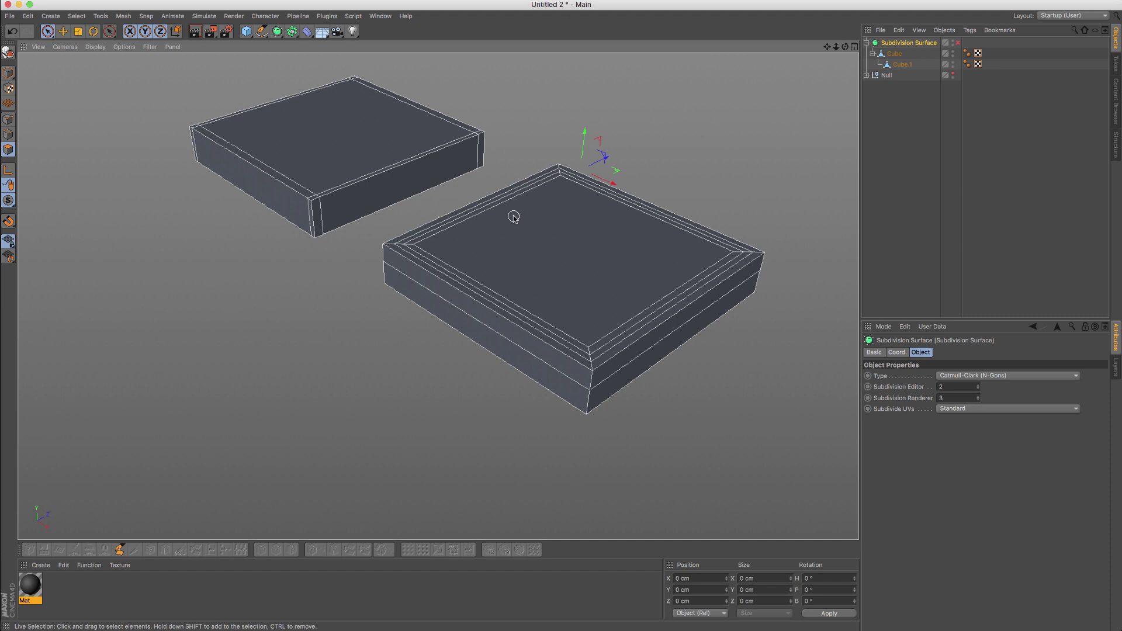
{"action": "left_click", "coordinate": [953, 43]}
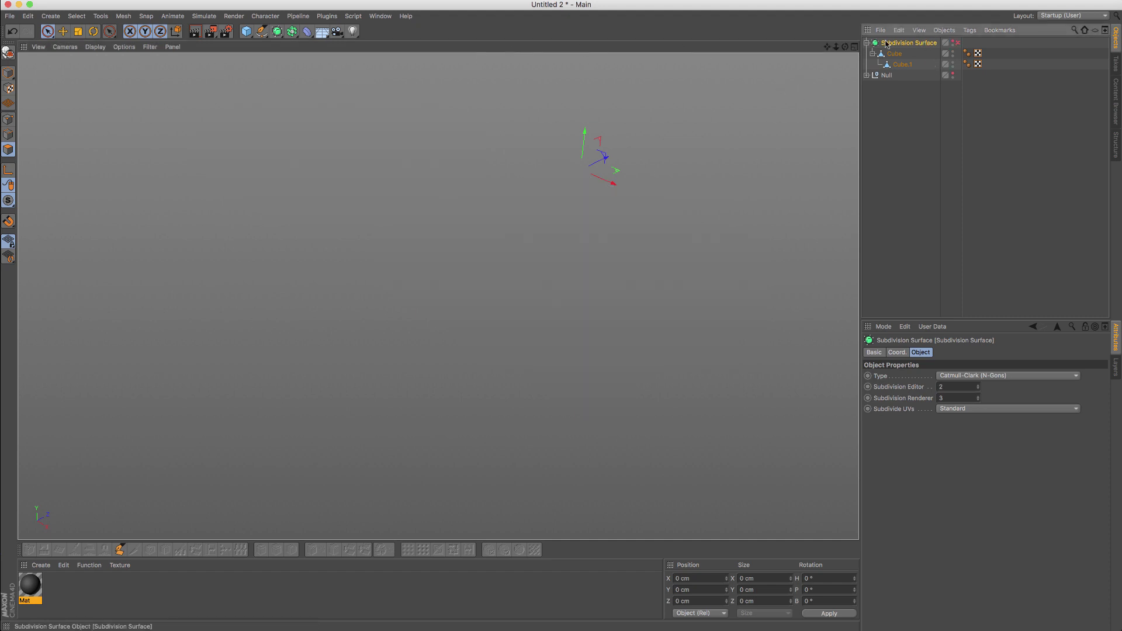
{"action": "left_click", "coordinate": [867, 43]}
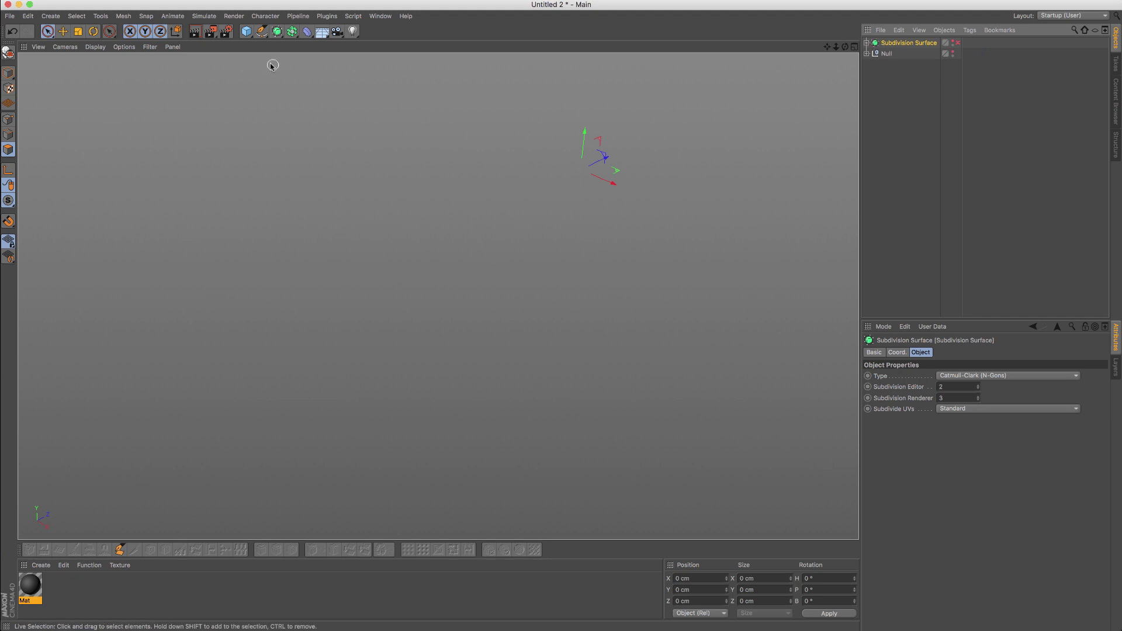
Step: Create a new editable 200 cm cube, framed in the view, and select all its polygons
{"action": "left_click", "coordinate": [246, 31]}
{"action": "key", "text": "h"}
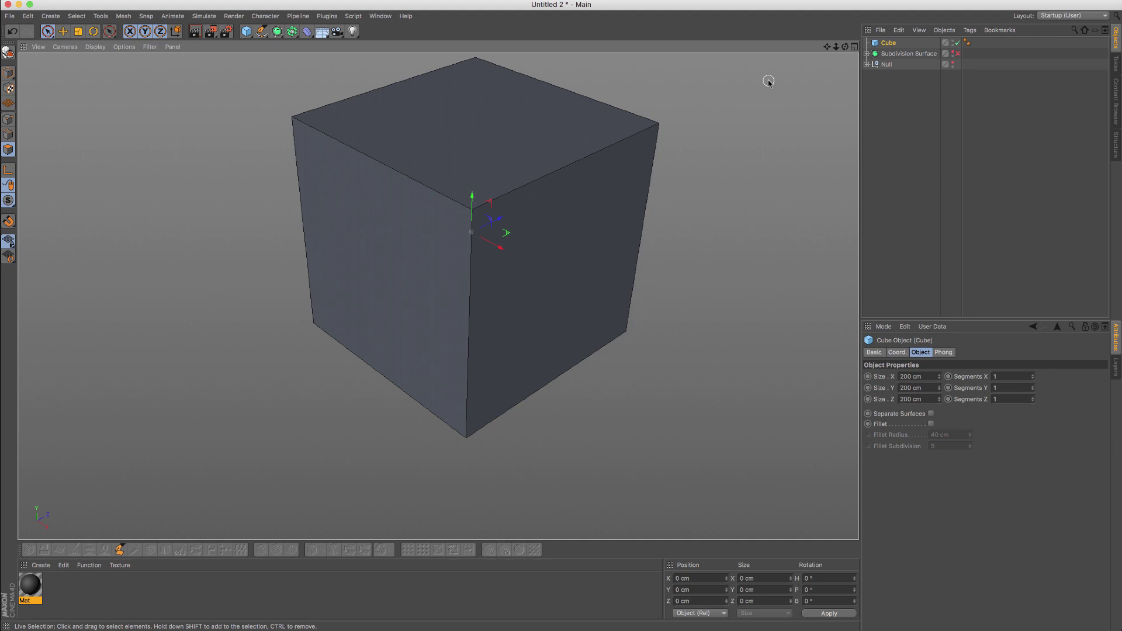
{"action": "left_click", "coordinate": [8, 52]}
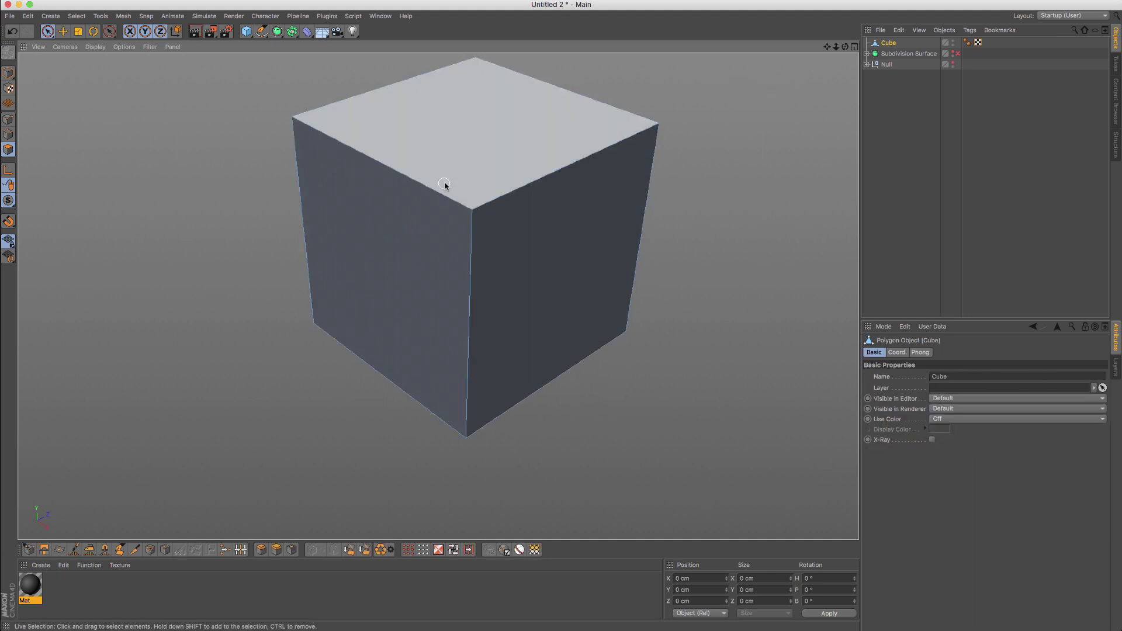
{"action": "mouse_move", "coordinate": [446, 183]}
{"action": "left_mouse_down", "text": "alt"}
{"action": "mouse_move", "coordinate": [468, 197]}
{"action": "mouse_move", "coordinate": [459, 183]}
{"action": "left_mouse_up", "text": "alt"}
{"action": "key", "text": "ctrl+a"}
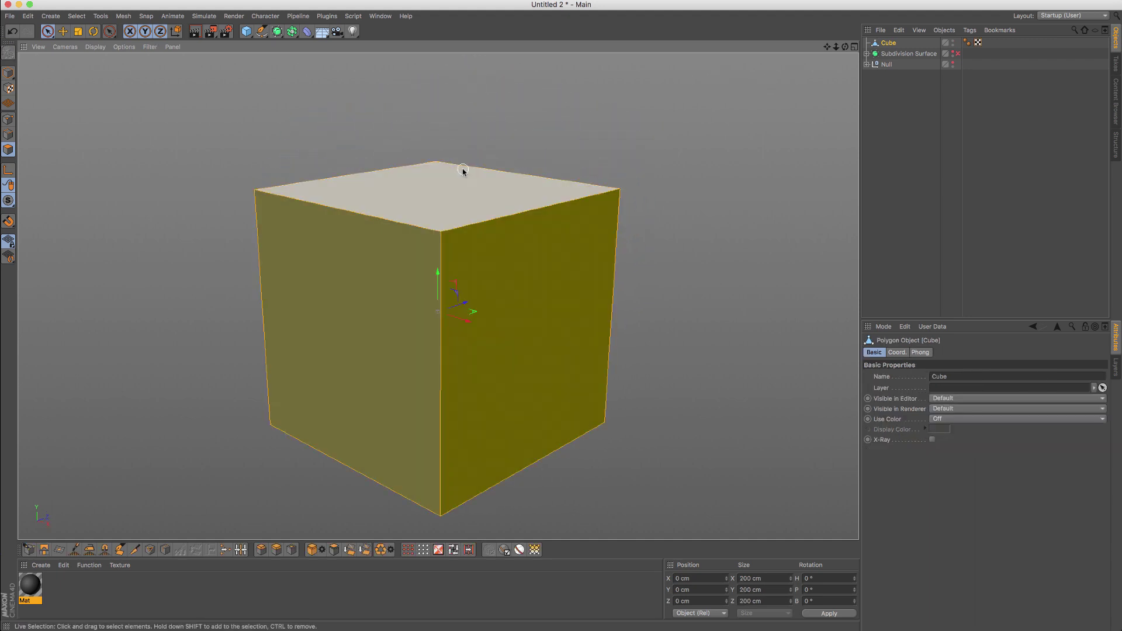
Step: Scale the cube's selected polygons along X to a thickness of about 24.7 cm
{"action": "key", "text": "t"}
{"action": "mouse_move", "coordinate": [437, 270]}
{"action": "left_mouse_down"}
{"action": "mouse_move", "coordinate": [438, 283]}
{"action": "mouse_move", "coordinate": [437, 267]}
{"action": "left_mouse_up"}
{"action": "key", "text": "super+z"}
{"action": "left_click_drag", "start_coordinate": [469, 322], "coordinate": [440, 316]}
Step: Add a symmetrical pair of horizontal loop cuts about 24.7% in from the slab's upper and lower edges
{"action": "left_click_drag", "start_coordinate": [384, 203], "coordinate": [371, 205], "text": "alt"}
{"action": "middle_click_drag", "start_coordinate": [372, 204], "coordinate": [368, 142], "text": "alt"}
{"action": "right_click_drag", "start_coordinate": [368, 142], "coordinate": [404, 139], "text": "alt"}
{"action": "middle_click_drag", "start_coordinate": [405, 139], "coordinate": [418, 159], "text": "alt"}
{"action": "key", "text": "k"}
{"action": "key", "text": "l"}
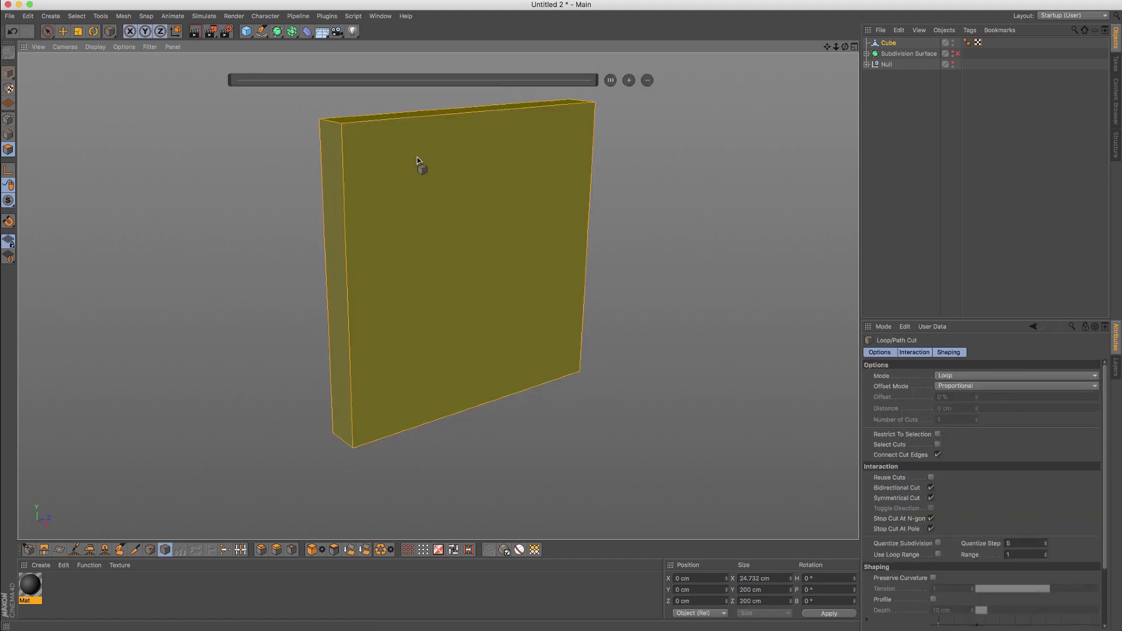
{"action": "left_click", "coordinate": [342, 213]}
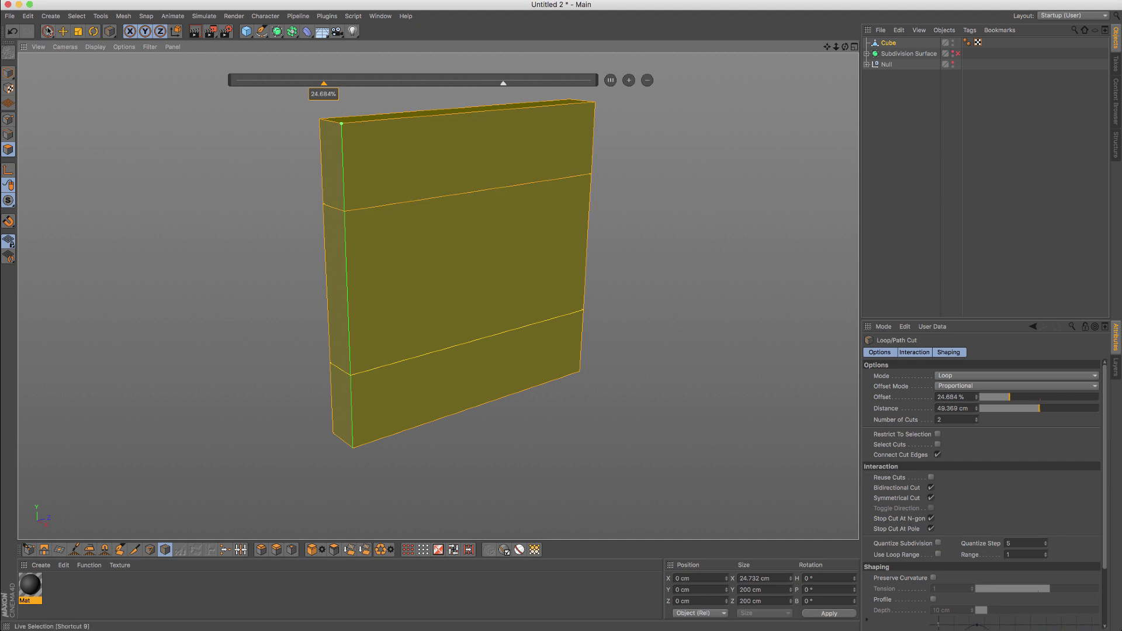
{"action": "key", "text": "space"}
Step: Duplicate the slab with its polygons deselected and move the copy along Z by about 253 cm
{"action": "left_click", "coordinate": [885, 44]}
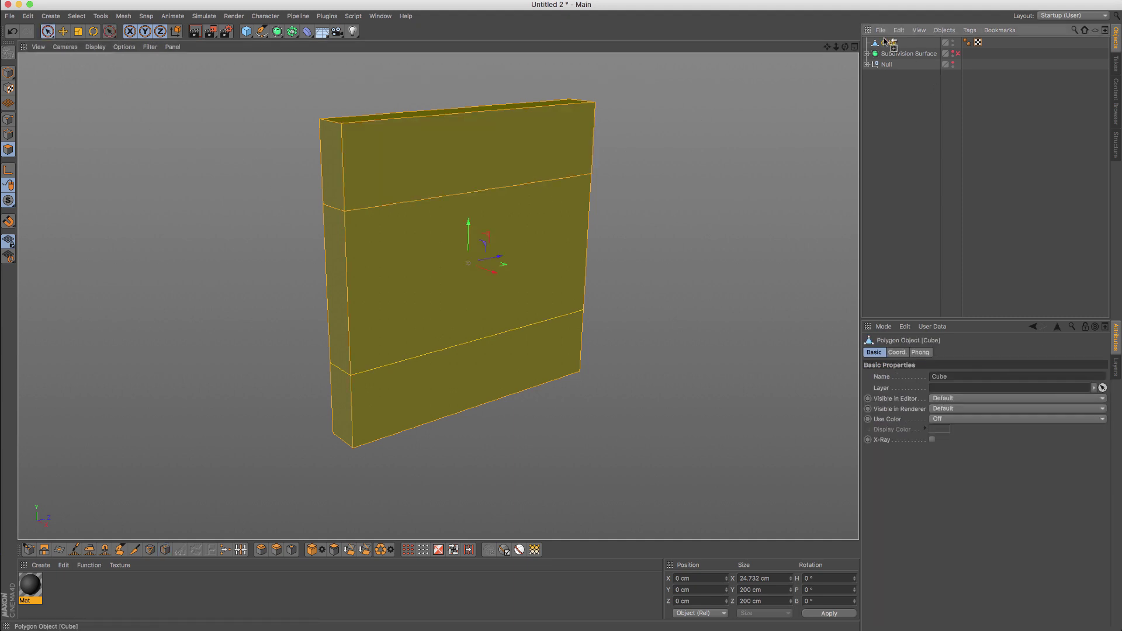
{"action": "left_click", "coordinate": [682, 213]}
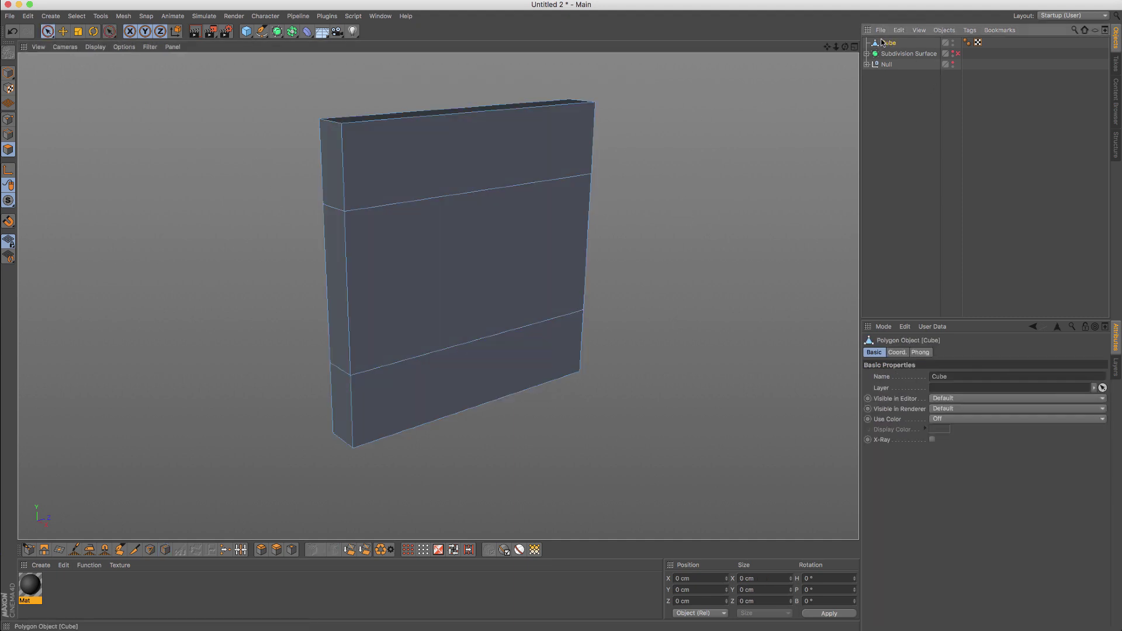
{"action": "left_click_drag", "start_coordinate": [888, 42], "coordinate": [889, 42], "text": "ctrl"}
{"action": "middle_click_drag", "start_coordinate": [641, 130], "coordinate": [519, 192], "text": "alt"}
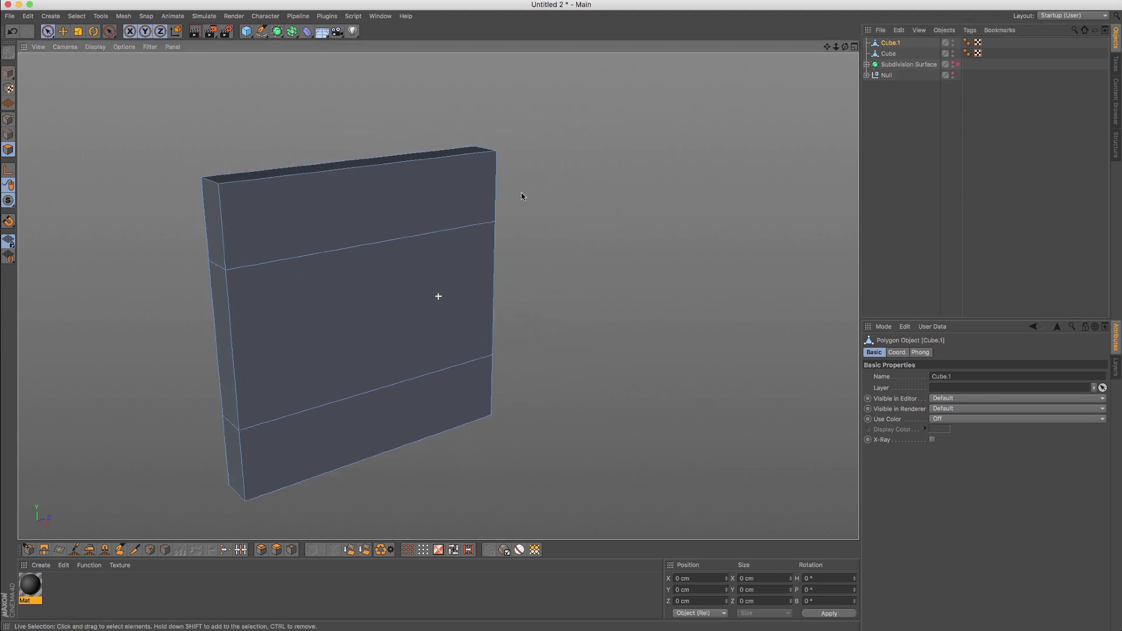
{"action": "key", "text": "super+a"}
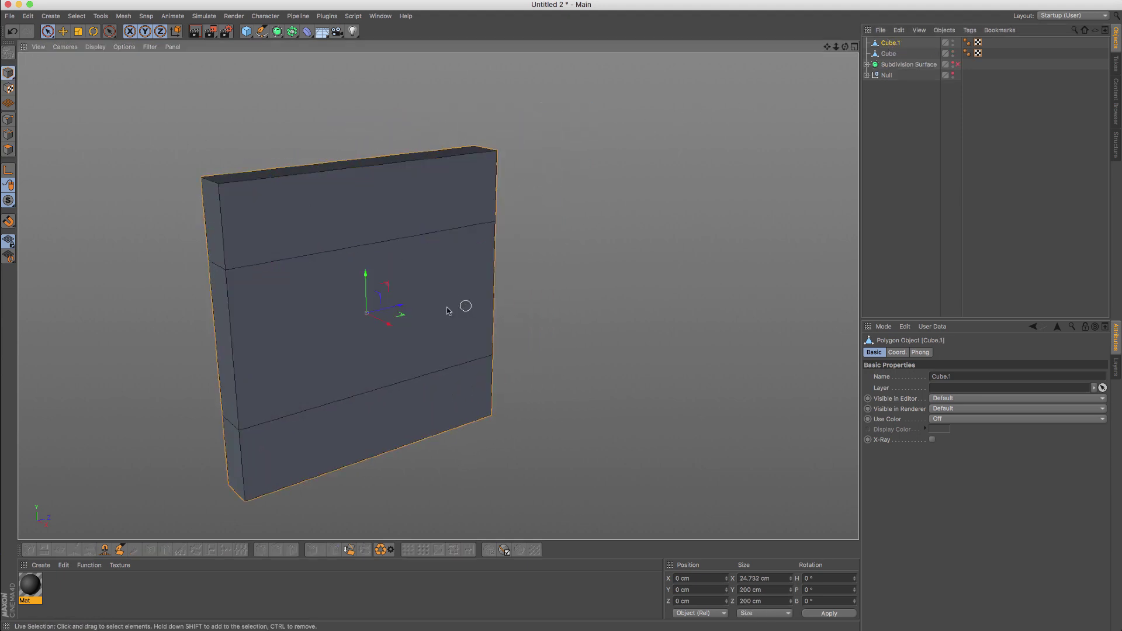
{"action": "left_click_drag", "start_coordinate": [400, 309], "coordinate": [654, 257]}
{"action": "middle_click_drag", "start_coordinate": [575, 216], "coordinate": [510, 220], "text": "alt"}
{"action": "left_click_drag", "start_coordinate": [518, 225], "coordinate": [499, 208], "text": "alt"}
{"action": "middle_click_drag", "start_coordinate": [506, 208], "coordinate": [537, 215], "text": "alt"}
{"action": "left_click_drag", "start_coordinate": [536, 213], "coordinate": [566, 233], "text": "alt"}
Step: Make Cube.1 a child of Cube in the object hierarchy and deselect everything
{"action": "left_click_drag", "start_coordinate": [890, 45], "coordinate": [893, 54]}
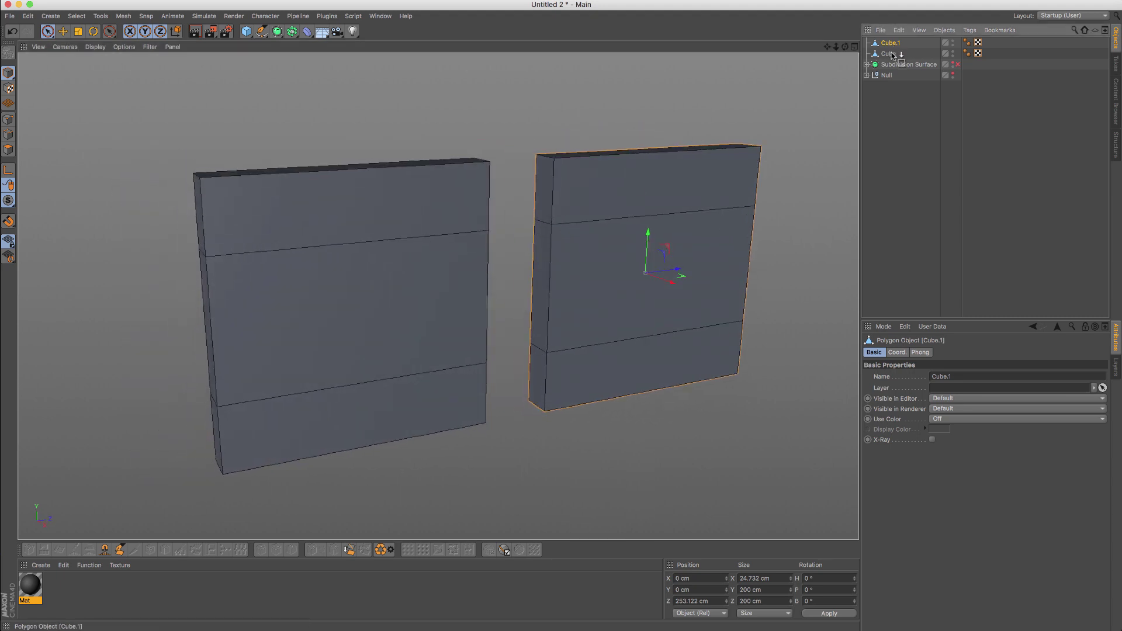
{"action": "left_click", "coordinate": [505, 125]}
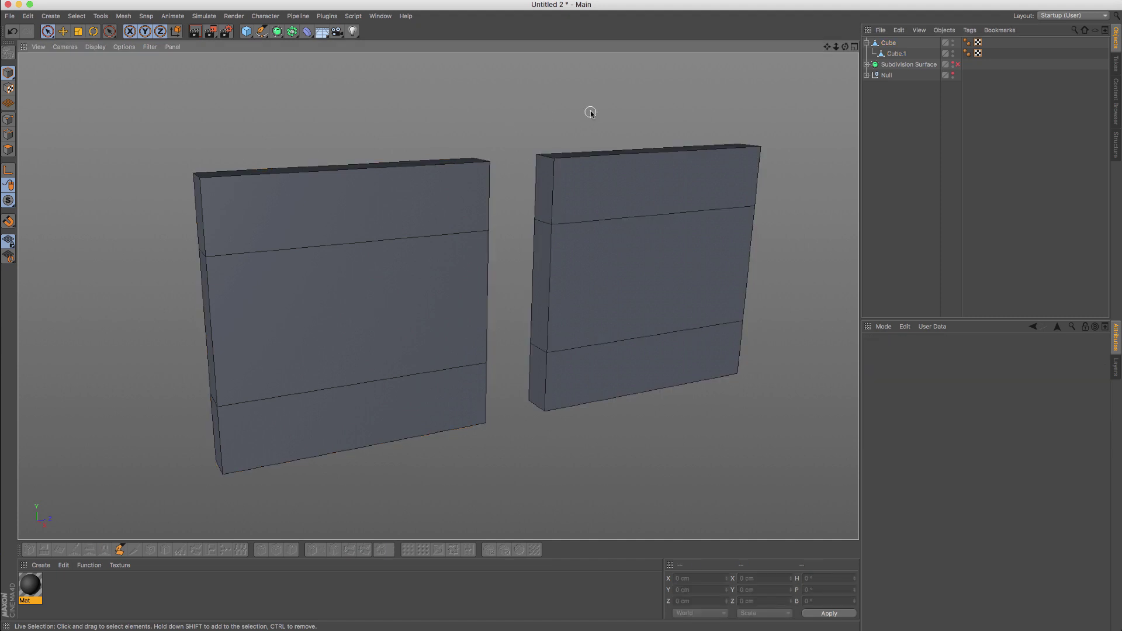
{"action": "right_click_drag", "start_coordinate": [590, 112], "coordinate": [556, 122], "text": "alt"}
{"action": "middle_click_drag", "start_coordinate": [556, 123], "coordinate": [506, 121], "text": "alt"}
{"action": "left_click_drag", "start_coordinate": [409, 180], "coordinate": [408, 176], "text": "alt"}
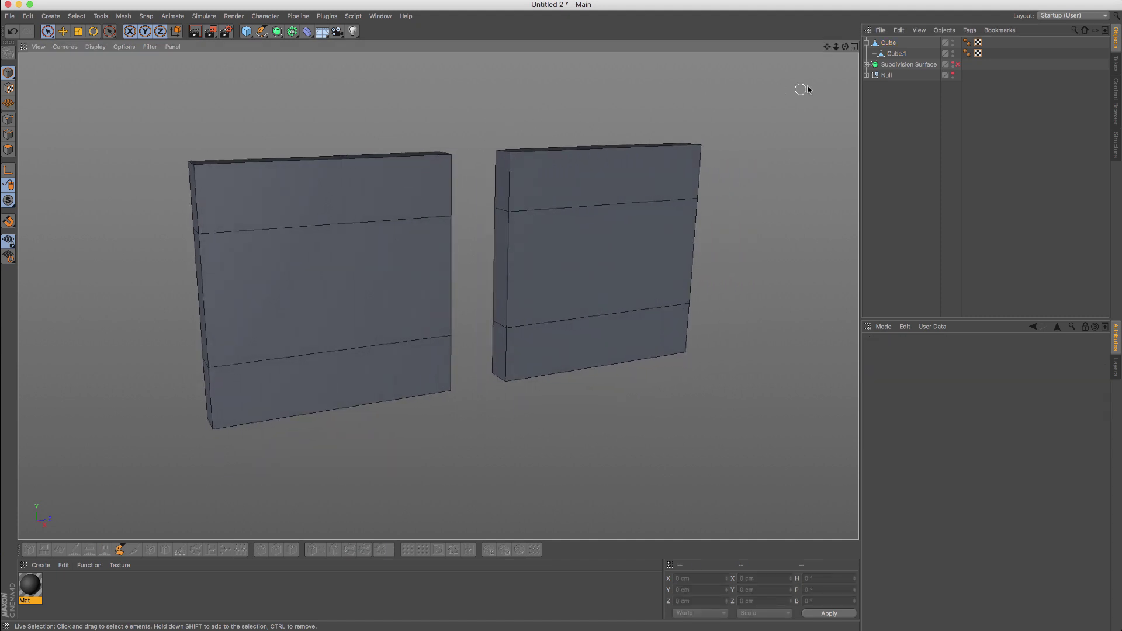
Step: Select the upper front polygon of Cube and inset it with Extrude Inner by about 8.5 cm
{"action": "left_click", "coordinate": [889, 43]}
{"action": "left_click", "coordinate": [9, 150]}
{"action": "left_click", "coordinate": [297, 203]}
{"action": "right_click_drag", "start_coordinate": [269, 199], "coordinate": [278, 198], "text": "alt"}
{"action": "left_click_drag", "start_coordinate": [278, 198], "coordinate": [262, 198], "text": "alt"}
{"action": "right_click_drag", "start_coordinate": [262, 197], "coordinate": [269, 193], "text": "alt"}
{"action": "middle_click_drag", "start_coordinate": [269, 194], "coordinate": [307, 212], "text": "alt"}
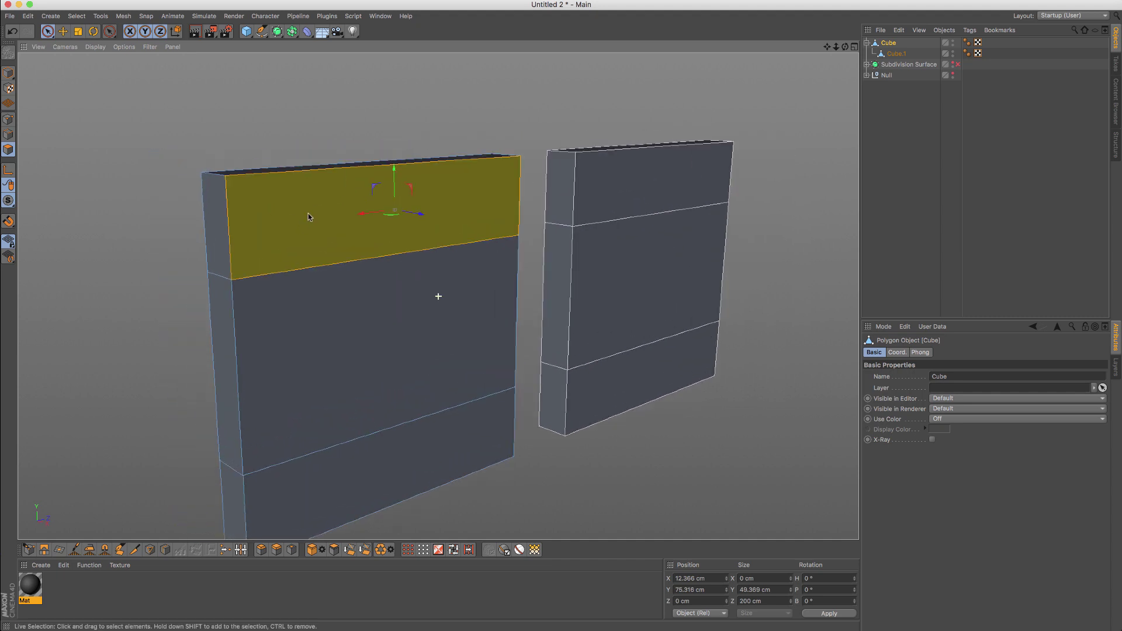
{"action": "right_click_drag", "start_coordinate": [308, 213], "coordinate": [319, 214], "text": "alt"}
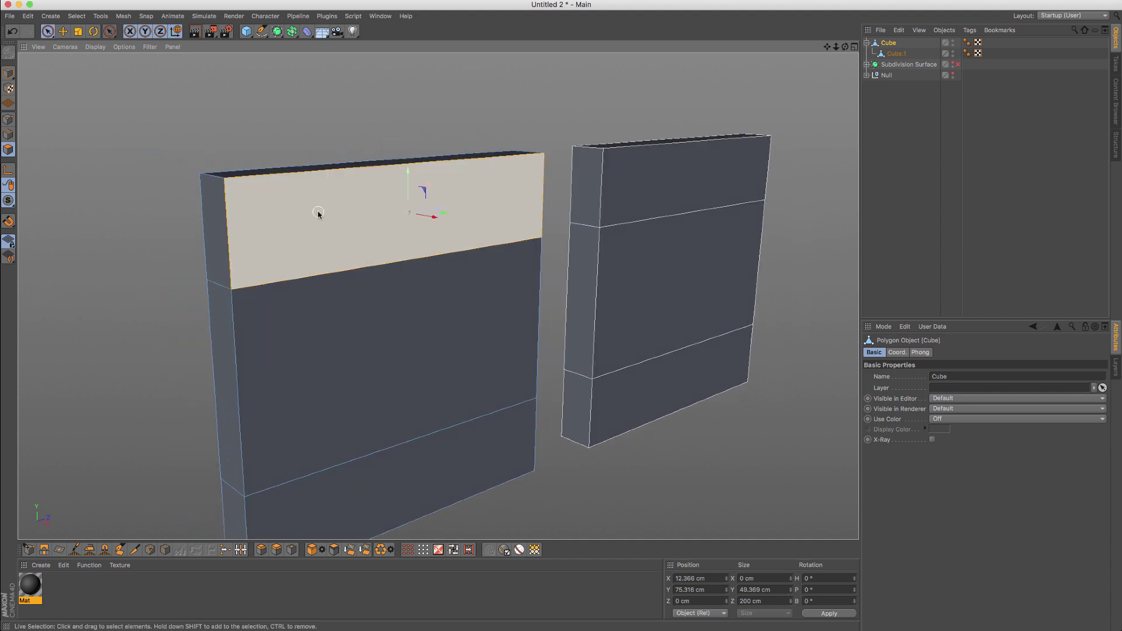
{"action": "right_click", "coordinate": [318, 214]}
{"action": "left_click", "coordinate": [363, 228]}
{"action": "left_click_drag", "start_coordinate": [421, 296], "coordinate": [444, 295]}
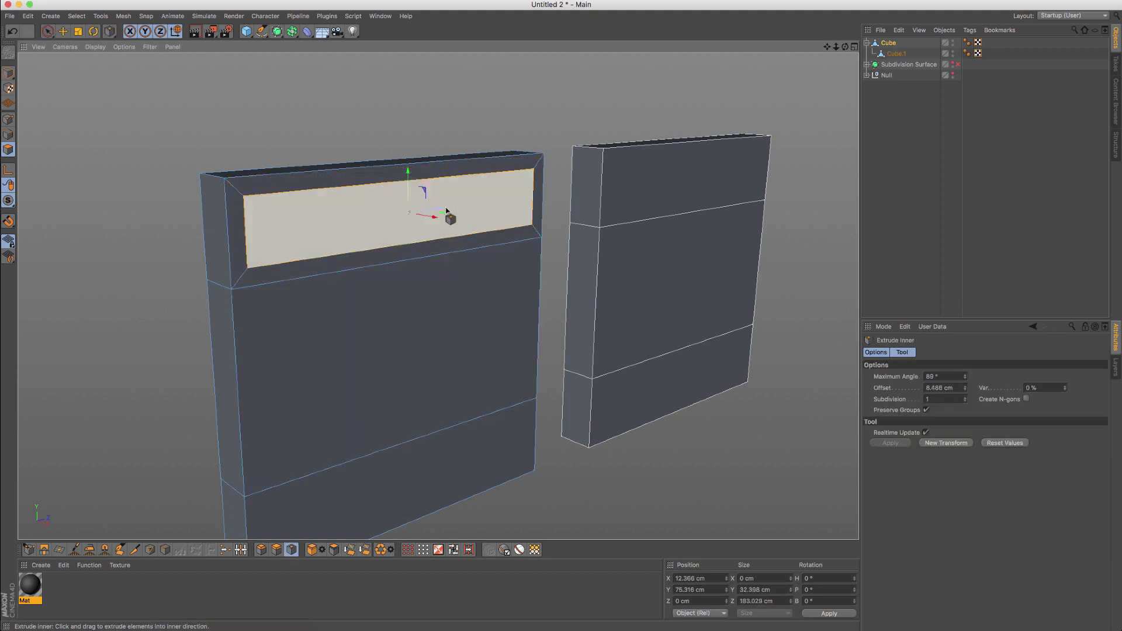
Step: Push the inset polygon into the slab along X by about 7.7 cm to form a recess
{"action": "mouse_move", "coordinate": [439, 220]}
{"action": "left_mouse_down"}
{"action": "mouse_move", "coordinate": [426, 213]}
{"action": "mouse_move", "coordinate": [426, 224]}
{"action": "left_mouse_up"}
{"action": "scroll", "coordinate": [418, 280], "scroll_direction": "up", "scroll_amount": 4}
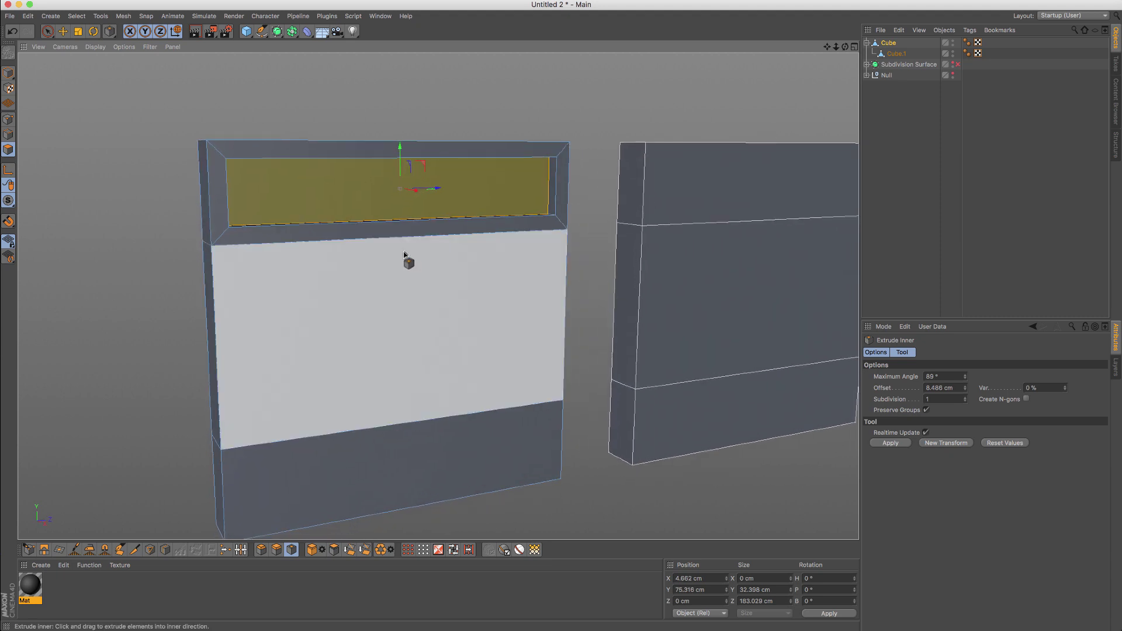
{"action": "mouse_move", "coordinate": [407, 255]}
{"action": "left_mouse_down", "text": "alt"}
{"action": "mouse_move", "coordinate": [454, 281]}
{"action": "mouse_move", "coordinate": [445, 276]}
{"action": "left_mouse_up", "text": "alt"}
{"action": "left_click", "coordinate": [47, 31]}
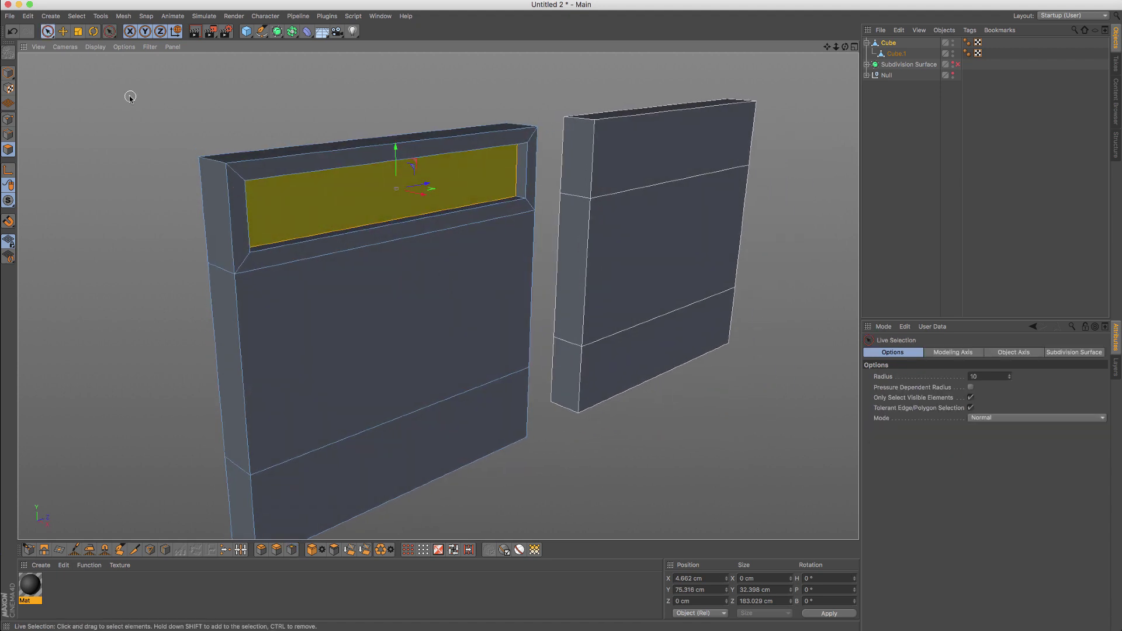
{"action": "left_click", "coordinate": [364, 210]}
{"action": "left_click_drag", "start_coordinate": [450, 189], "coordinate": [427, 190], "text": "alt"}
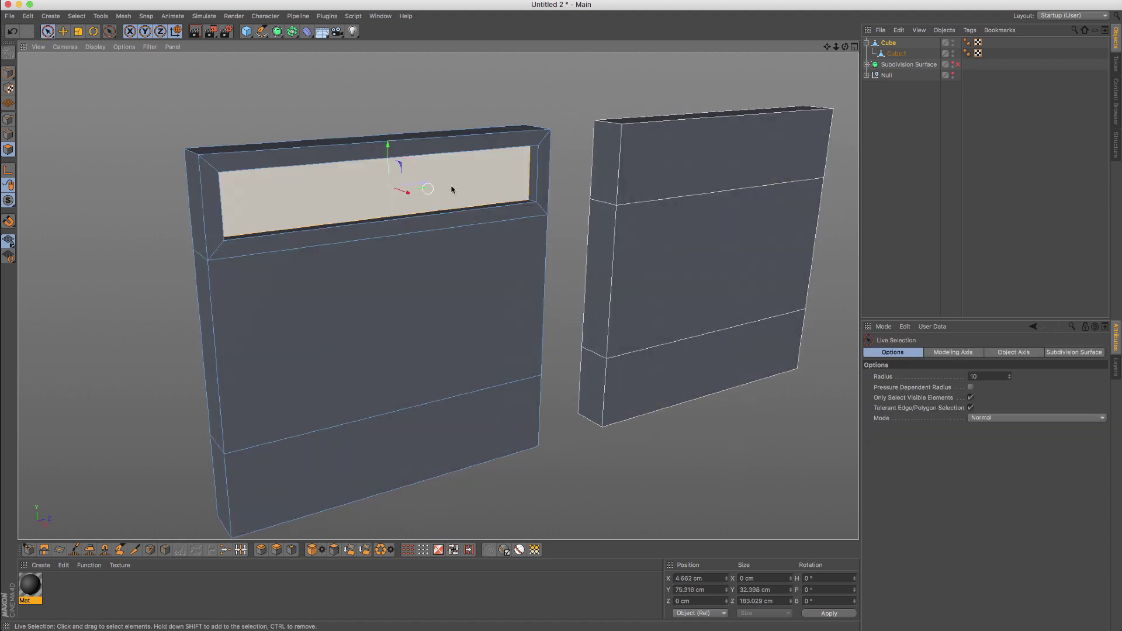
Step: Add a Subdivision Surface as the parent of Cube and toggle its smoothing off and on
{"action": "left_click", "coordinate": [889, 43]}
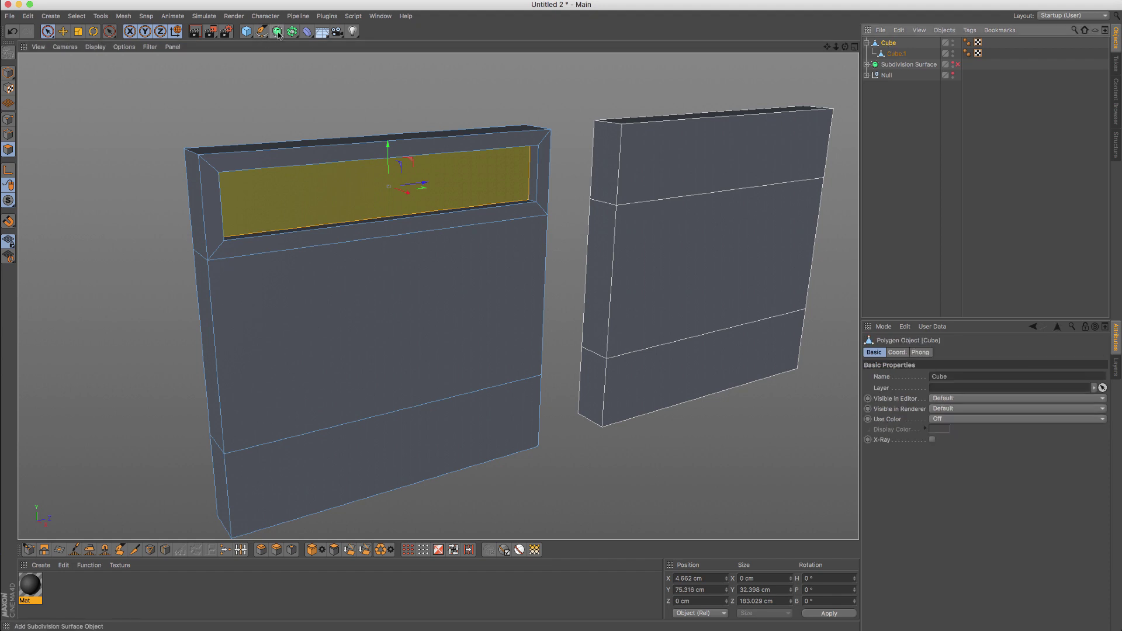
{"action": "left_click", "coordinate": [279, 32], "text": "alt"}
{"action": "key", "text": "q"}
{"action": "key", "text": "q"}
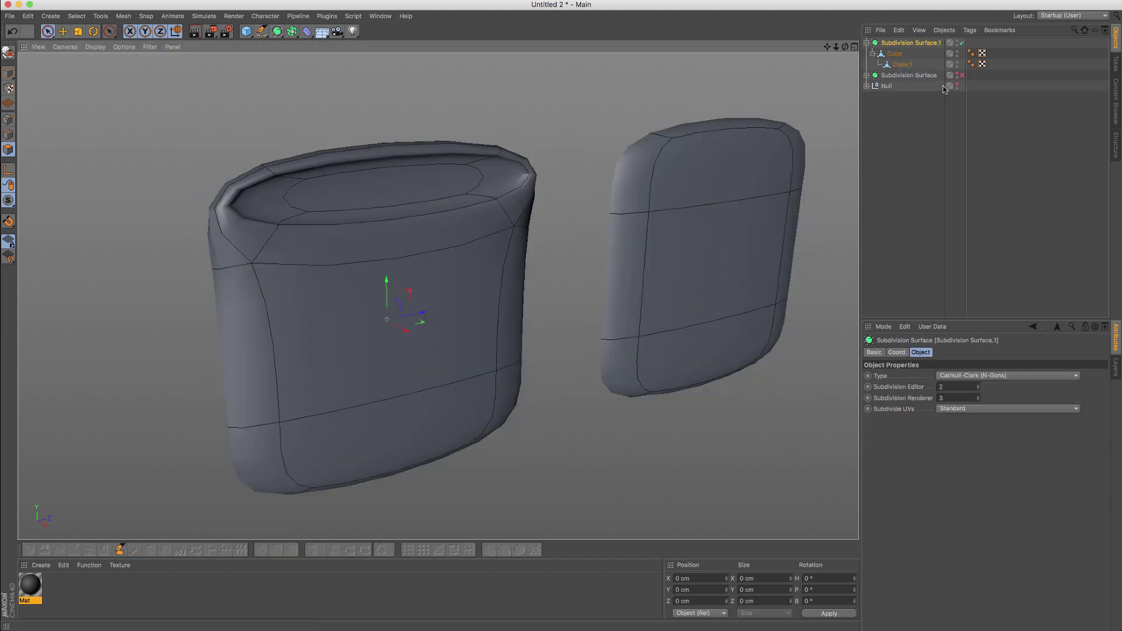
Step: Select Cube and compare its recess with the Subdivision Surface on and off
{"action": "left_click", "coordinate": [894, 54]}
{"action": "key", "text": "q"}
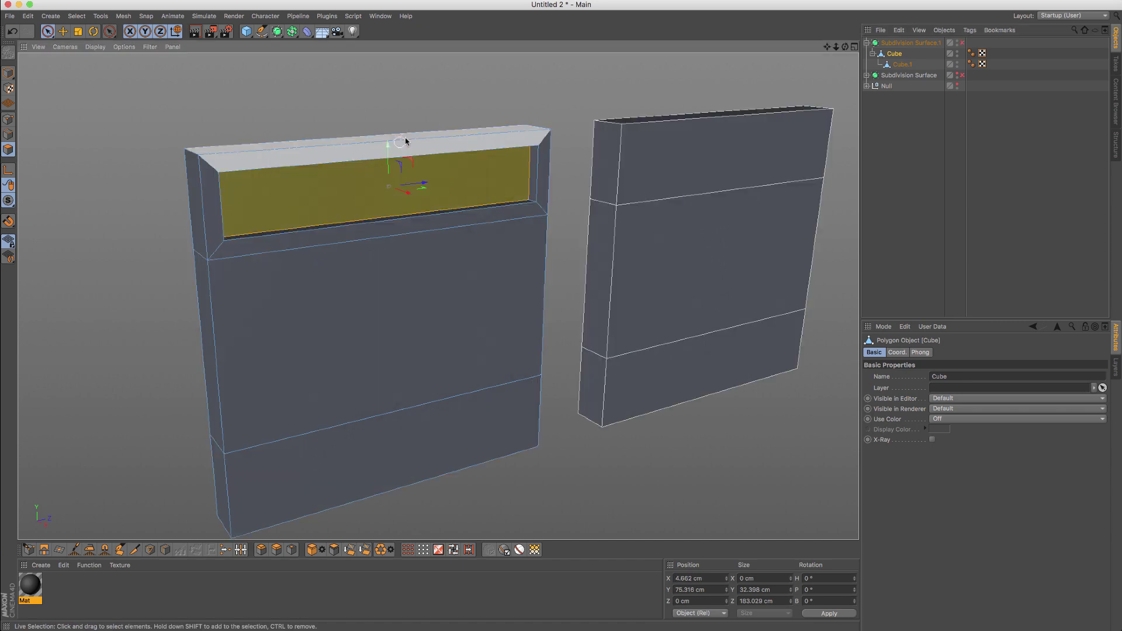
{"action": "key", "text": "q"}
{"action": "key", "text": "q"}
{"action": "scroll", "coordinate": [409, 125], "scroll_direction": "up", "scroll_amount": 5}
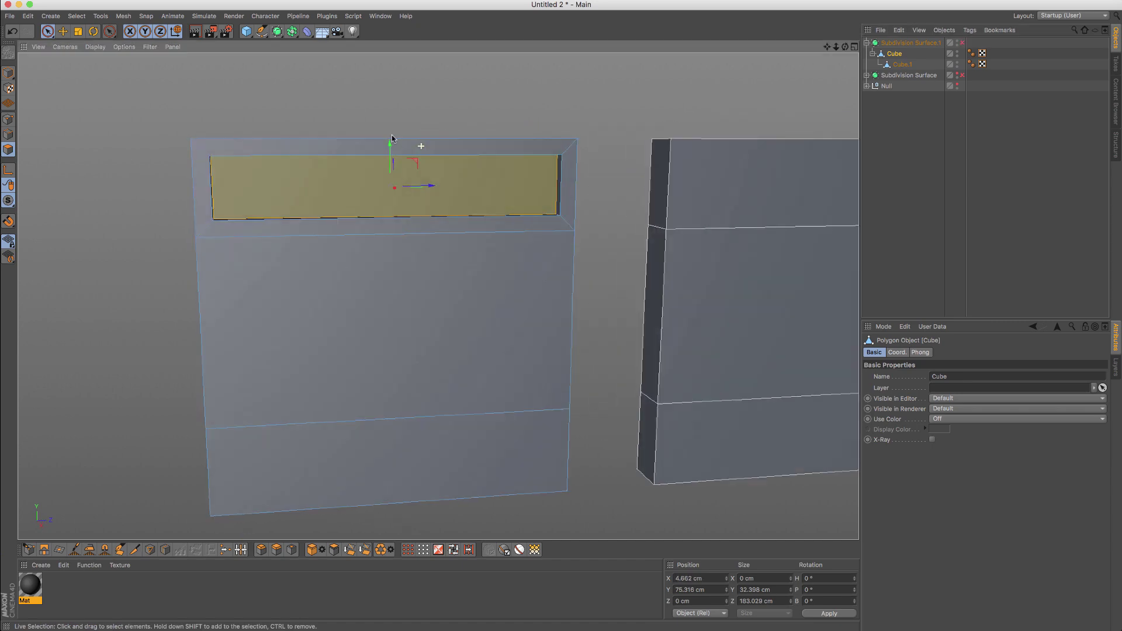
{"action": "key", "text": "q"}
{"action": "key", "text": "q"}
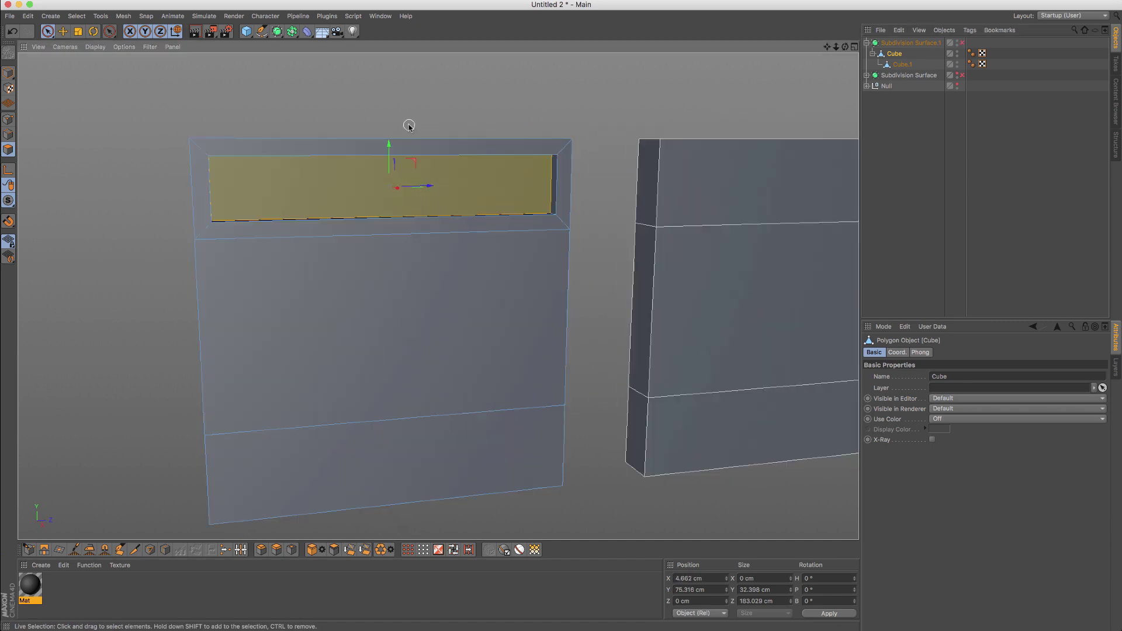
Step: Add a symmetrical pair of vertical loop cuts through Cube's recess and front face at an offset of about 8.25%
{"action": "key", "text": "k"}
{"action": "key", "text": "l"}
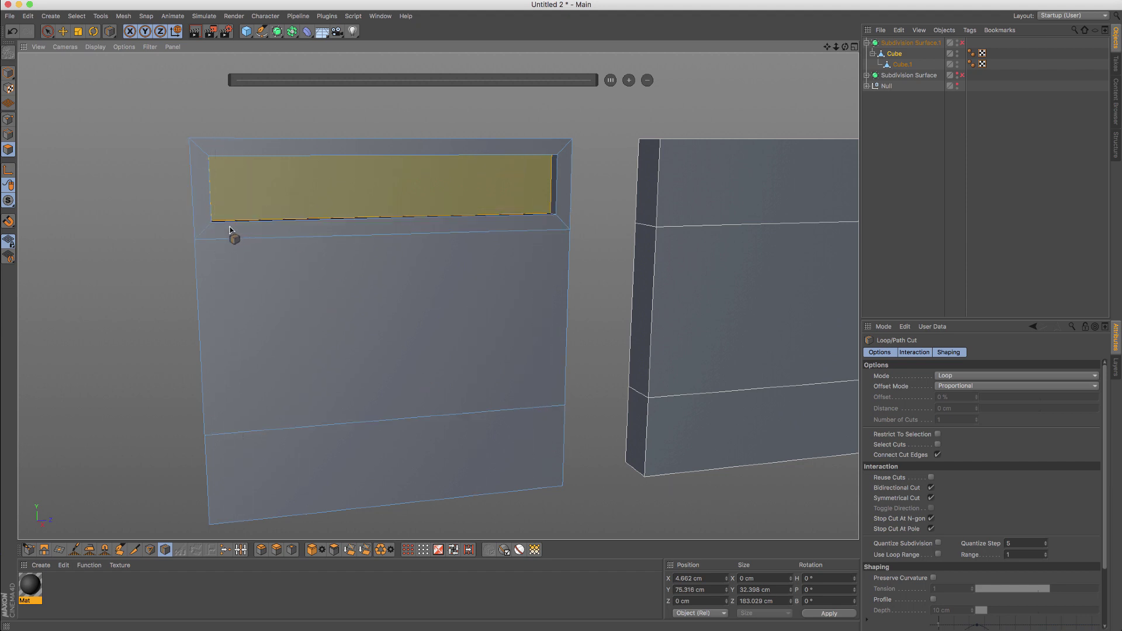
{"action": "left_click_drag", "start_coordinate": [236, 266], "coordinate": [284, 264], "text": "alt"}
{"action": "left_click_drag", "start_coordinate": [266, 213], "coordinate": [254, 216], "text": "alt"}
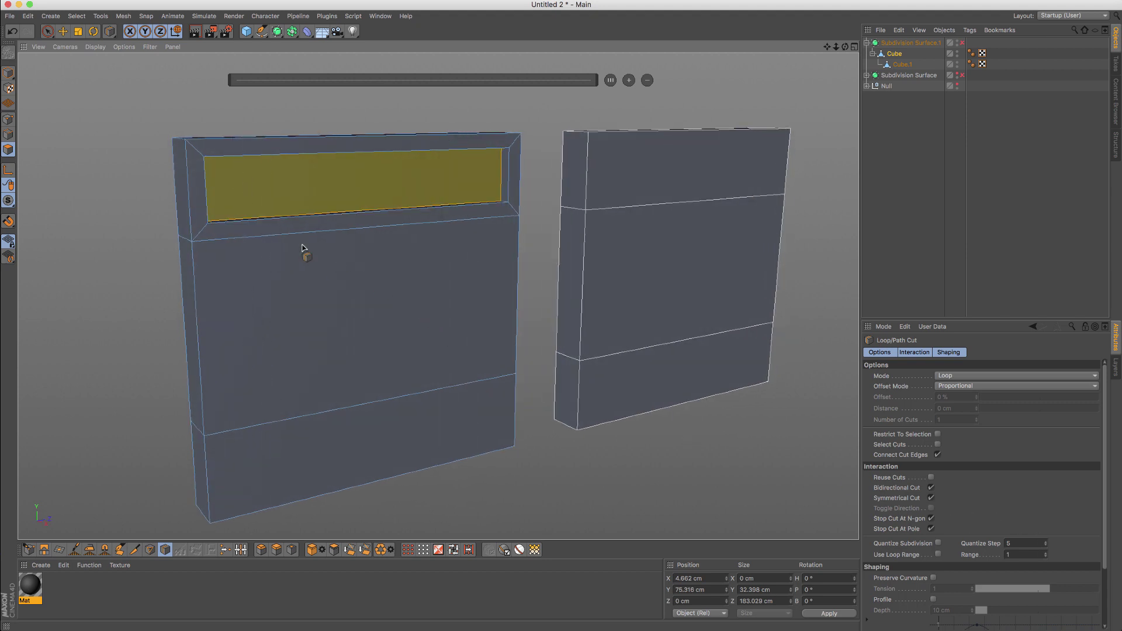
{"action": "left_click", "coordinate": [236, 224]}
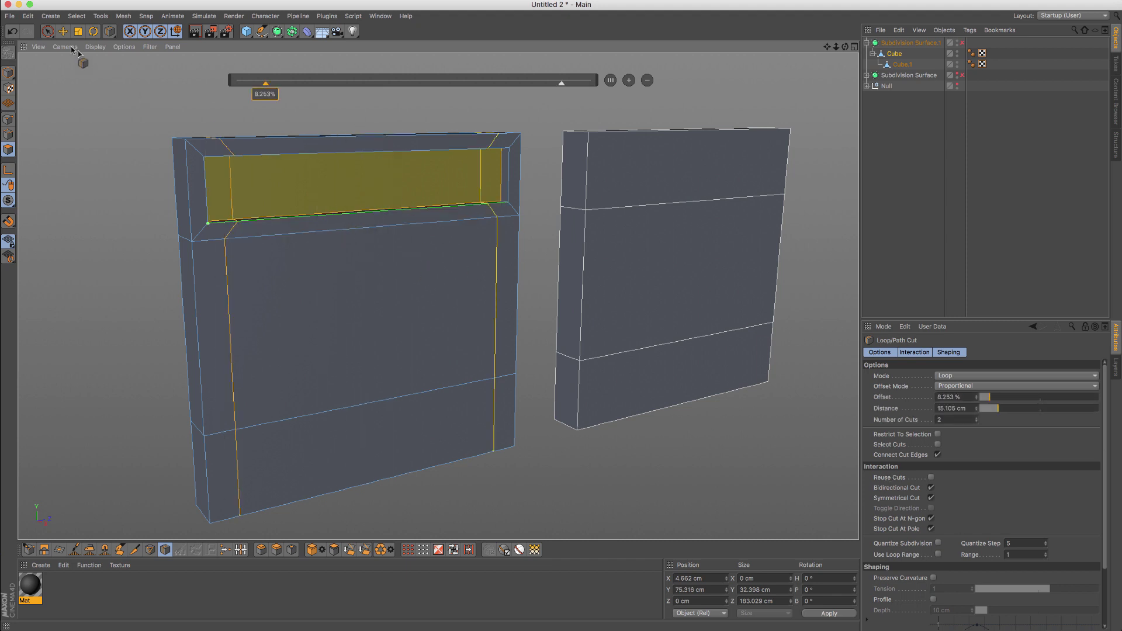
{"action": "left_click", "coordinate": [48, 33]}
Step: Inspect the recess and corner shapes of Cube with smoothing on, and turn smoothing off again
{"action": "left_click_drag", "start_coordinate": [120, 115], "coordinate": [115, 137], "text": "alt"}
{"action": "key", "text": "q"}
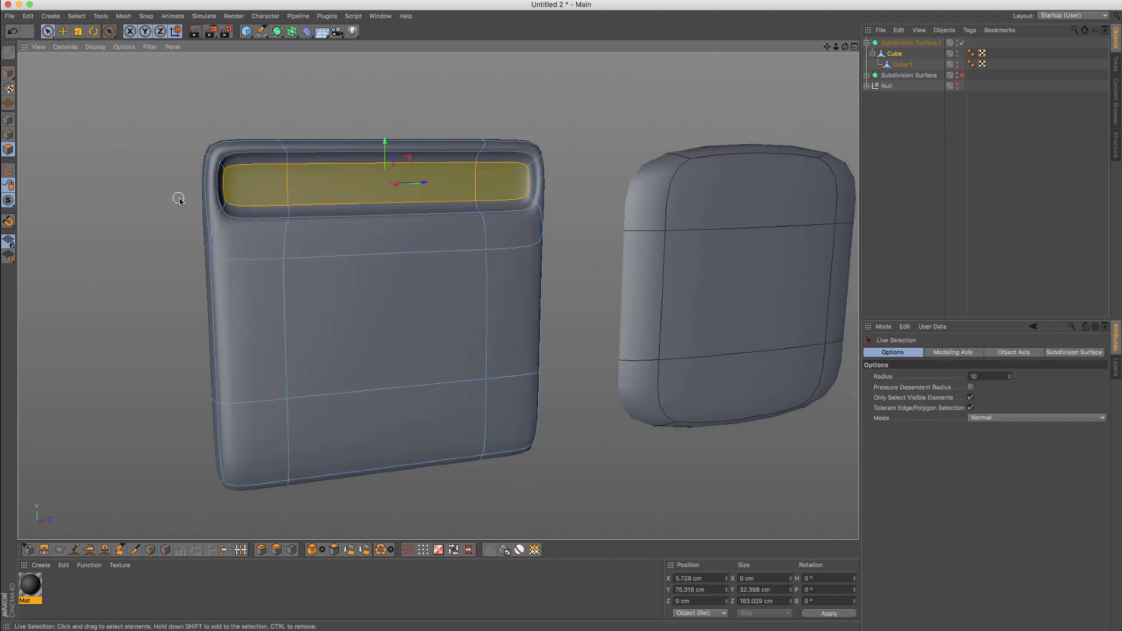
{"action": "left_click", "coordinate": [266, 176], "text": "shift"}
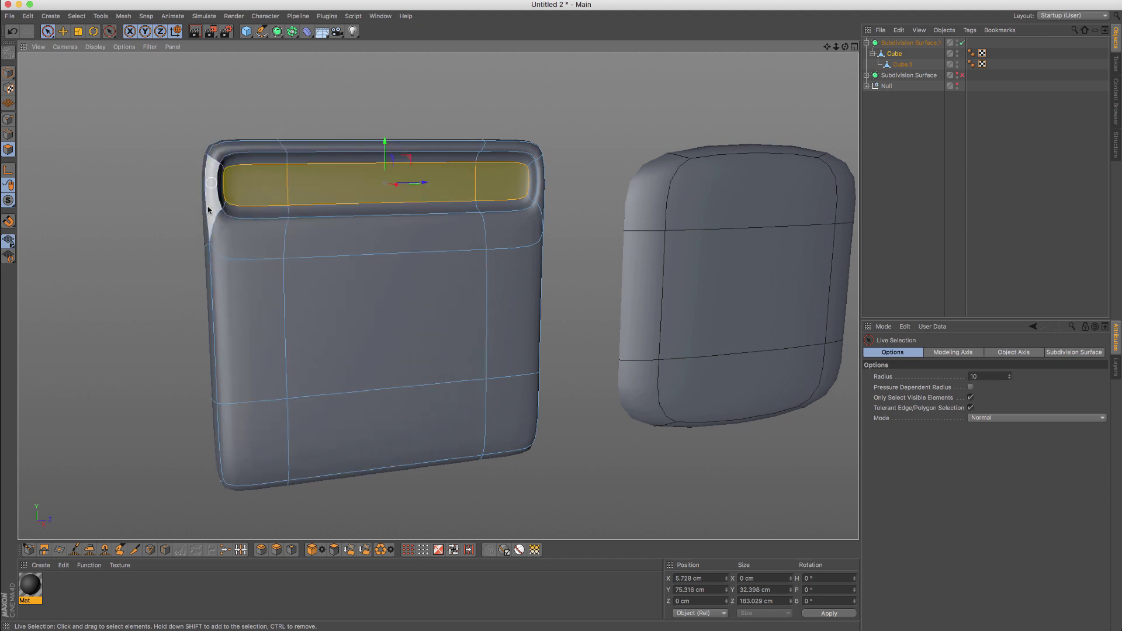
{"action": "key", "text": "q"}
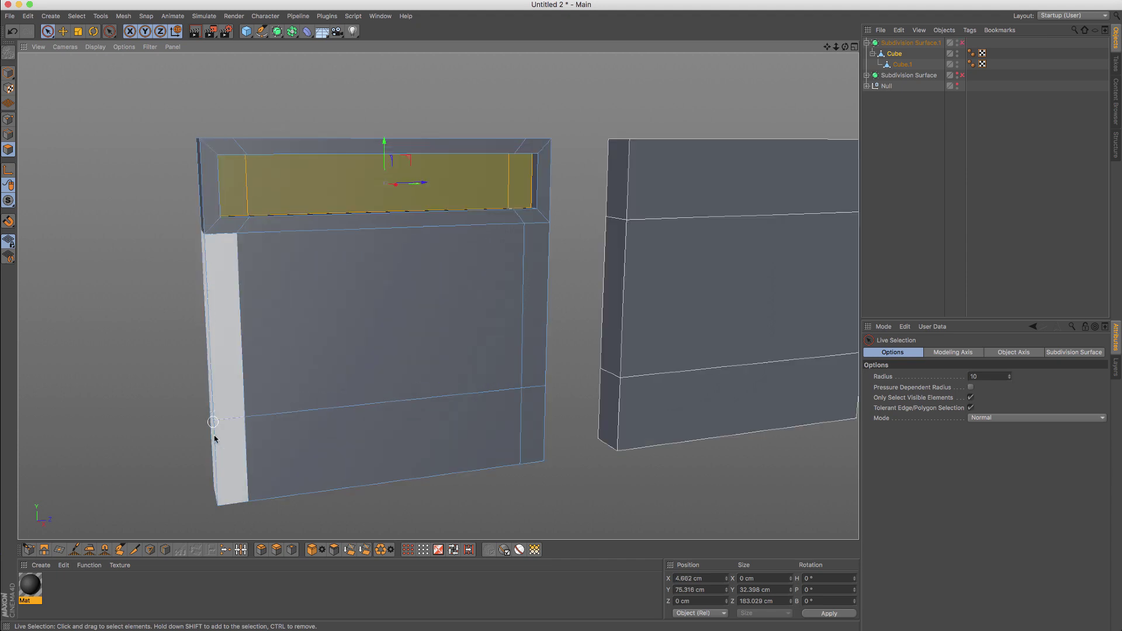
Step: Select Cube's front vertical corner edge beside the recess over its full height using Path Selection
{"action": "key", "text": "u"}
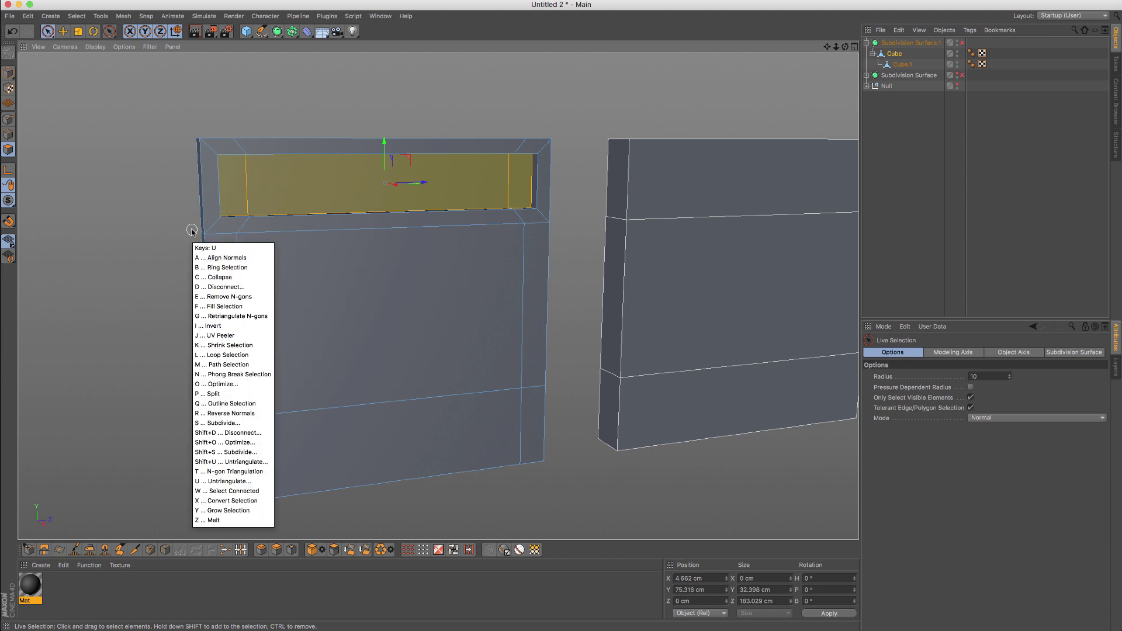
{"action": "left_click_drag", "start_coordinate": [142, 141], "coordinate": [170, 142], "text": "alt"}
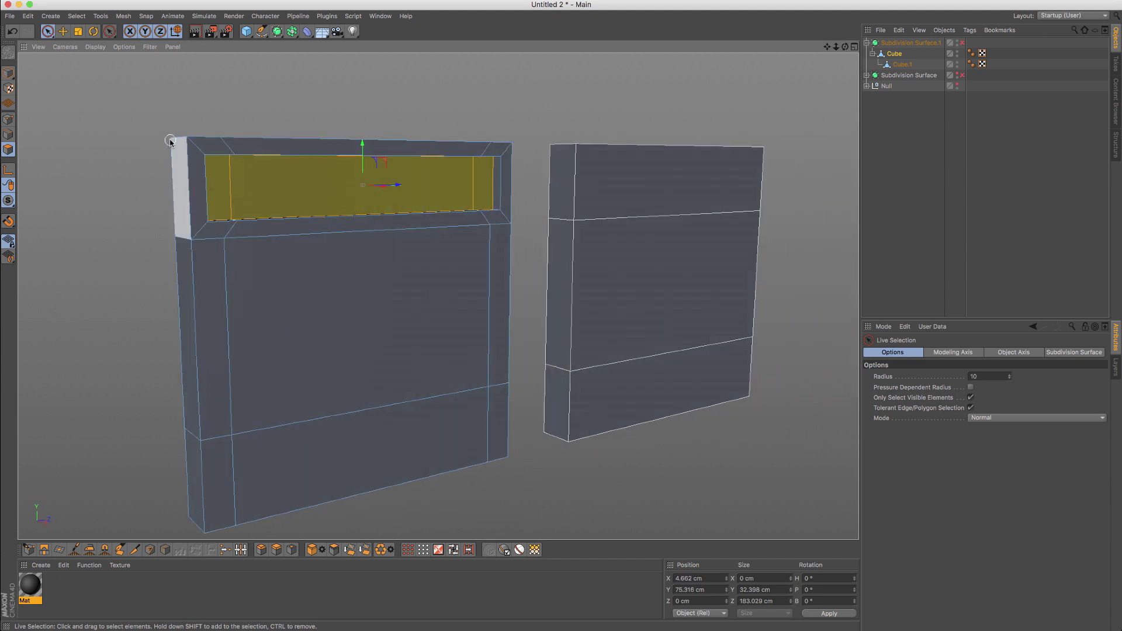
{"action": "key", "text": "u"}
{"action": "key", "text": "m"}
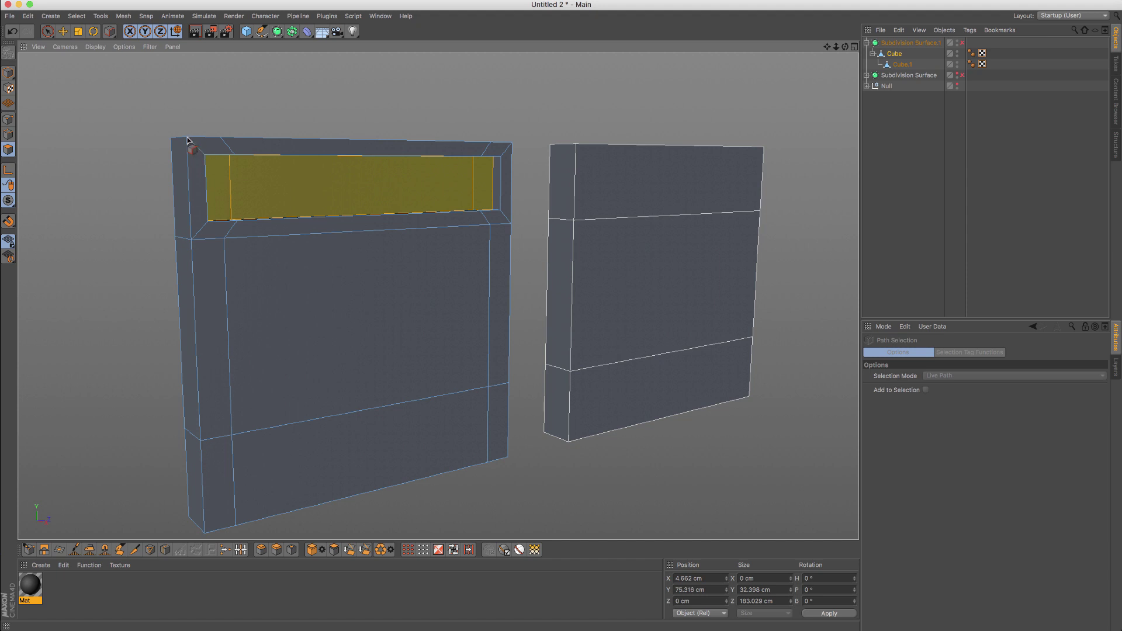
{"action": "key", "text": "Return"}
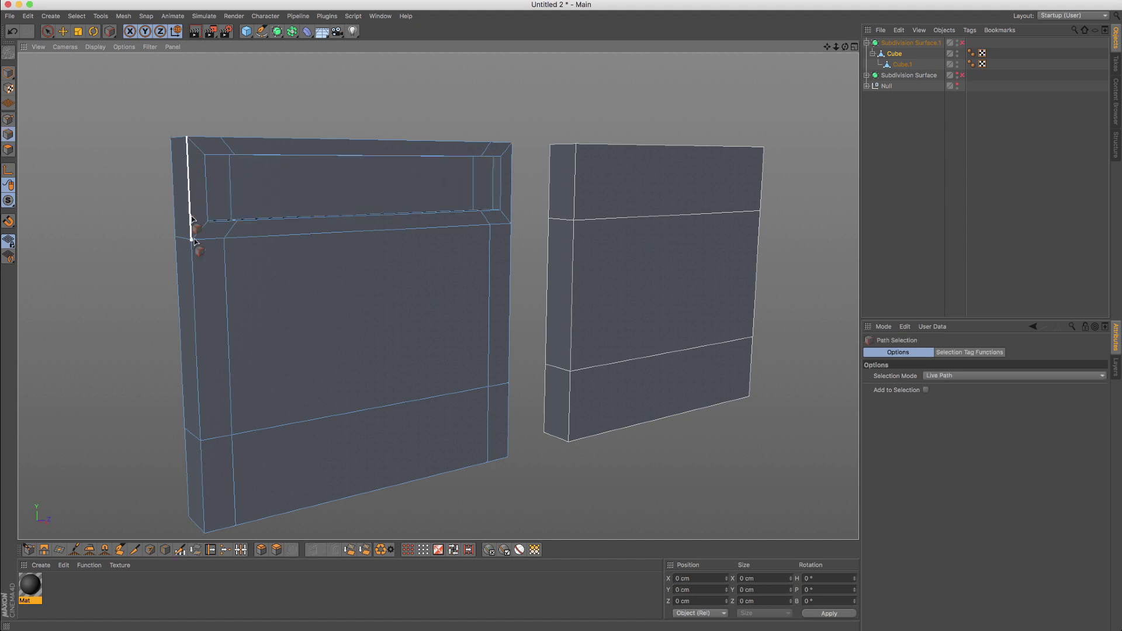
{"action": "left_click", "coordinate": [211, 454]}
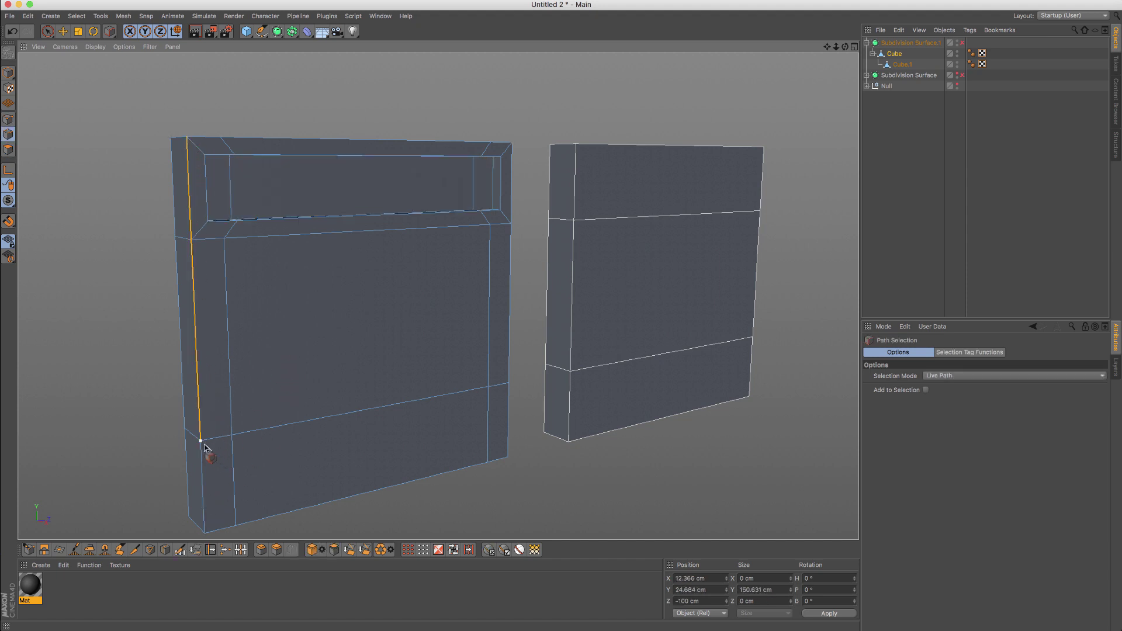
Step: Examine the selected corner edge of Cube with smoothing on and off, and return to Live Selection
{"action": "left_click_drag", "start_coordinate": [228, 389], "coordinate": [206, 371], "text": "alt"}
{"action": "key", "text": "q"}
{"action": "left_click_drag", "start_coordinate": [232, 239], "coordinate": [187, 253], "text": "alt"}
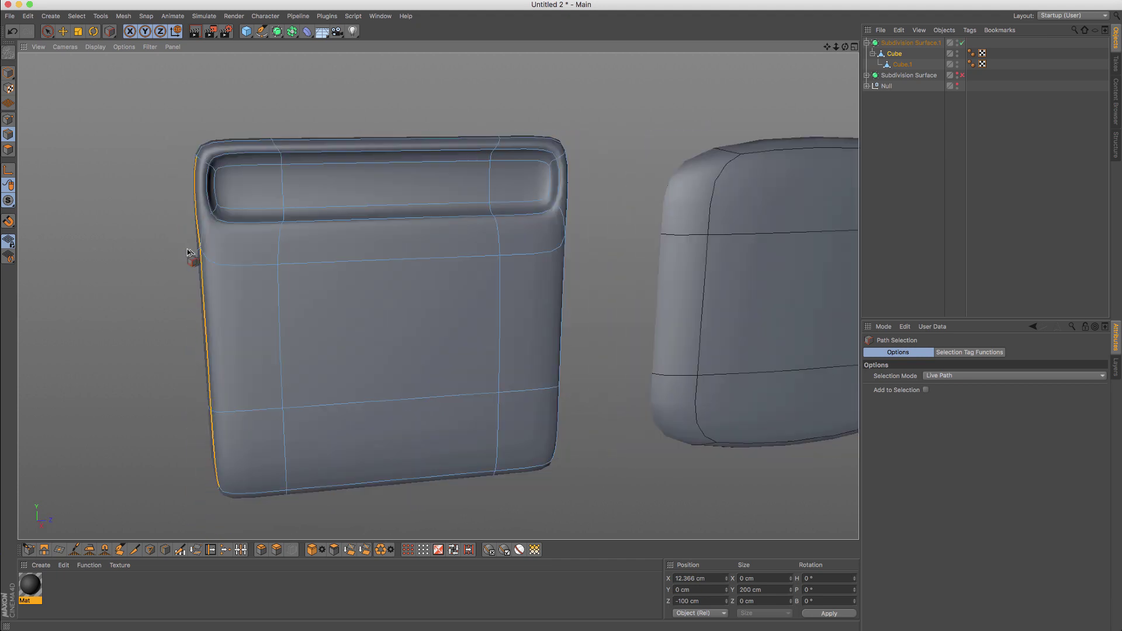
{"action": "key", "text": "q"}
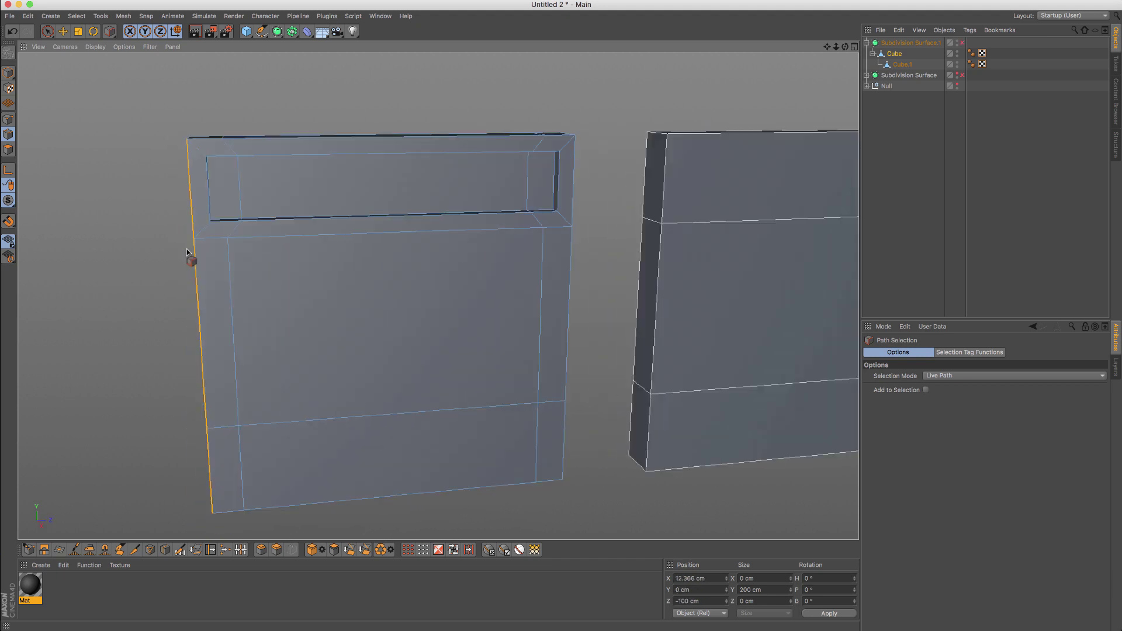
{"action": "left_click", "coordinate": [49, 33]}
Step: Turn off symmetrical cutting, turn smoothing on, and add a single horizontal loop cut near Cube's bottom edge
{"action": "left_click_drag", "start_coordinate": [220, 221], "coordinate": [250, 210], "text": "alt"}
{"action": "middle_click_drag", "start_coordinate": [237, 263], "coordinate": [301, 190], "text": "alt"}
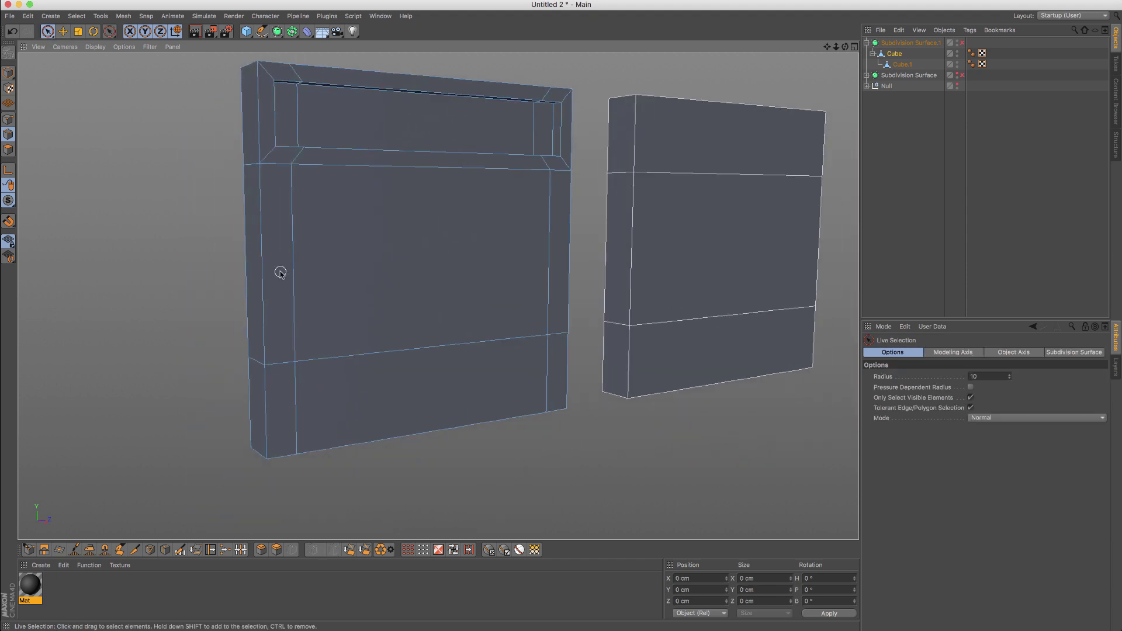
{"action": "left_click_drag", "start_coordinate": [295, 270], "coordinate": [307, 253], "text": "alt"}
{"action": "key", "text": "k"}
{"action": "key", "text": "l"}
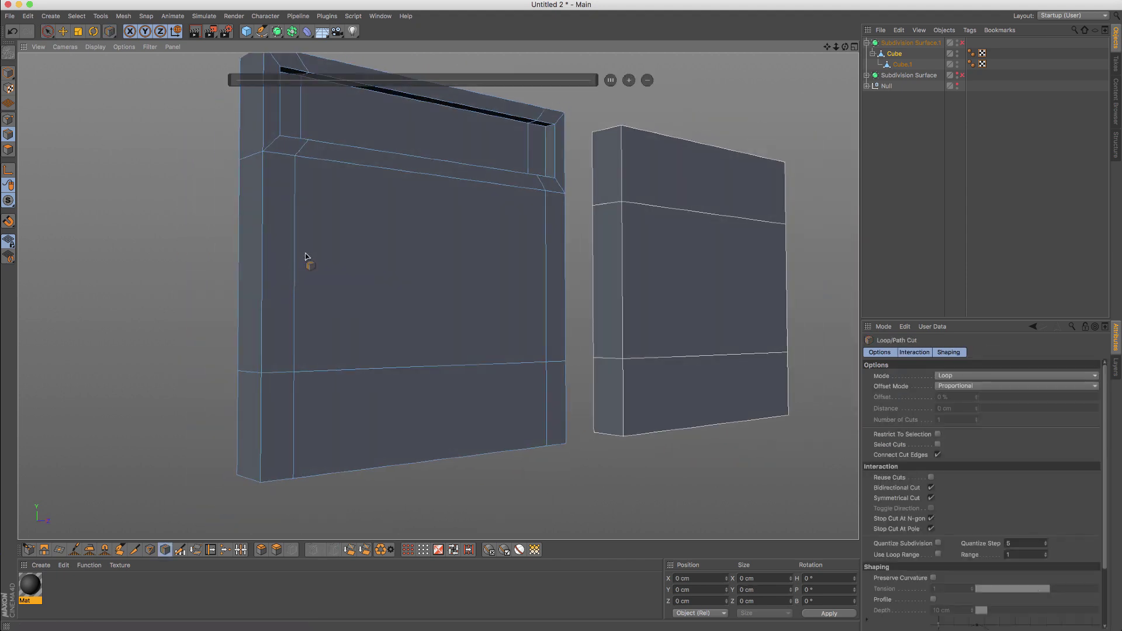
{"action": "middle_click_drag", "start_coordinate": [319, 297], "coordinate": [326, 252], "text": "alt"}
{"action": "right_click_drag", "start_coordinate": [274, 333], "coordinate": [297, 332], "text": "alt"}
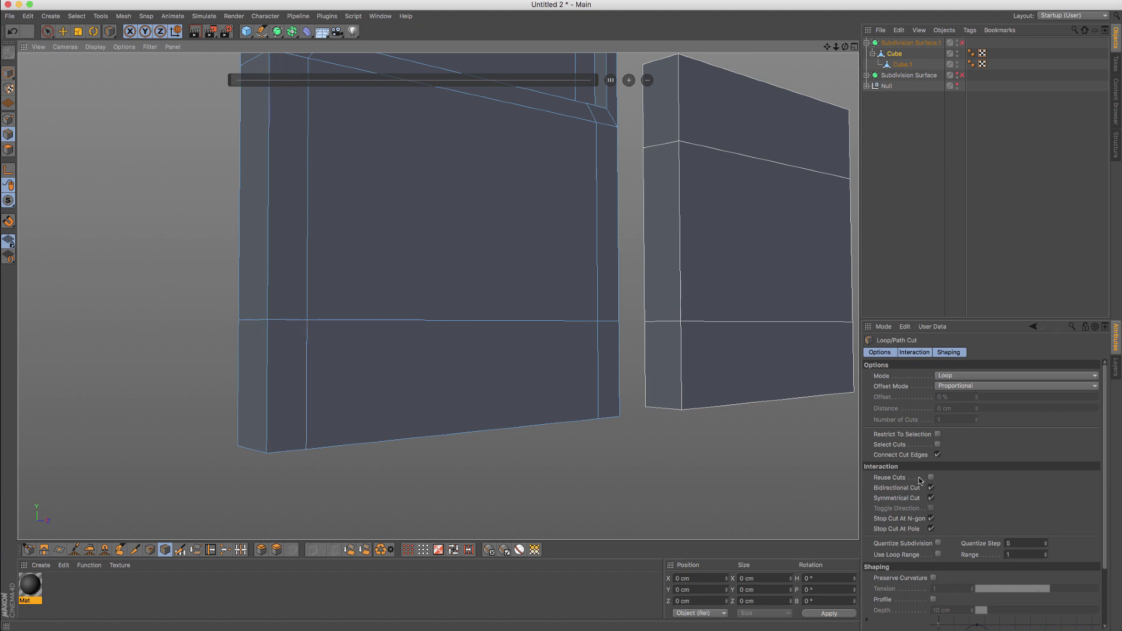
{"action": "left_click", "coordinate": [931, 498]}
{"action": "scroll", "coordinate": [285, 412], "scroll_direction": "up", "scroll_amount": 4}
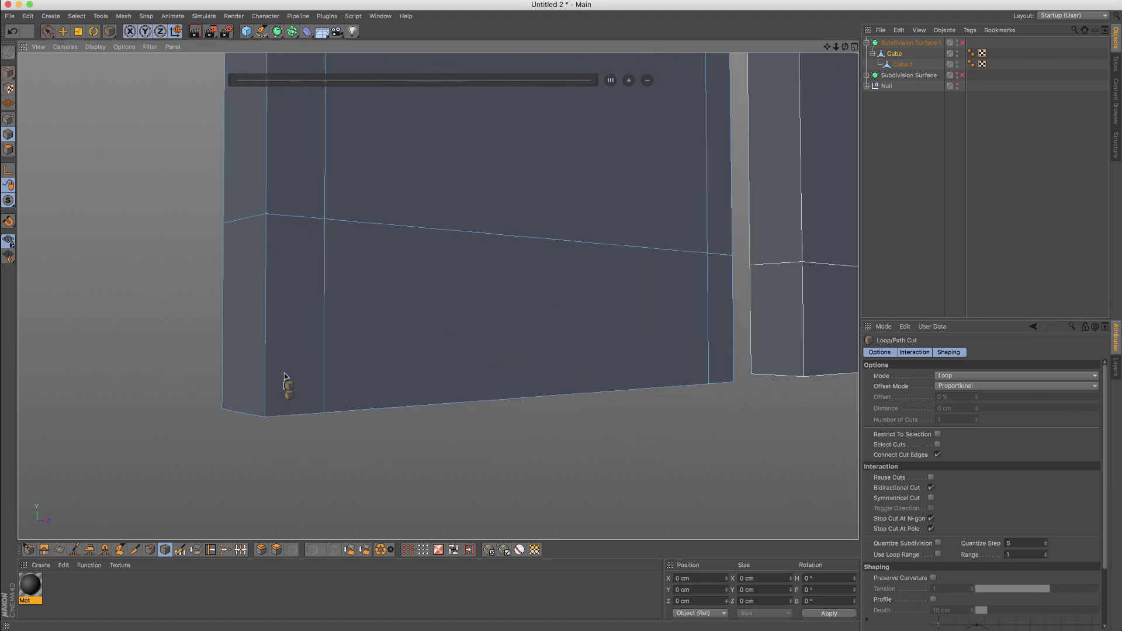
{"action": "left_click_drag", "start_coordinate": [284, 375], "coordinate": [249, 383], "text": "alt"}
{"action": "key", "text": "q"}
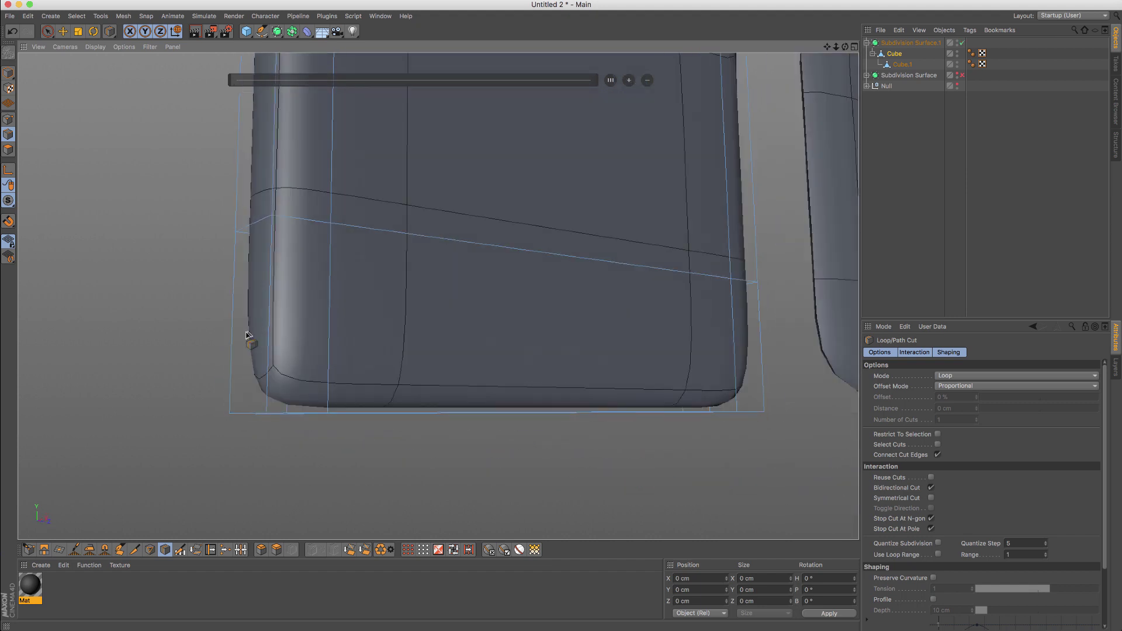
{"action": "left_click", "coordinate": [255, 404]}
Step: Add a vertical loop cut through Cube's narrow side near its back edge at an offset of 83.512%, and turn smoothing off
{"action": "left_click_drag", "start_coordinate": [270, 340], "coordinate": [353, 363], "text": "alt"}
{"action": "left_click", "coordinate": [272, 414]}
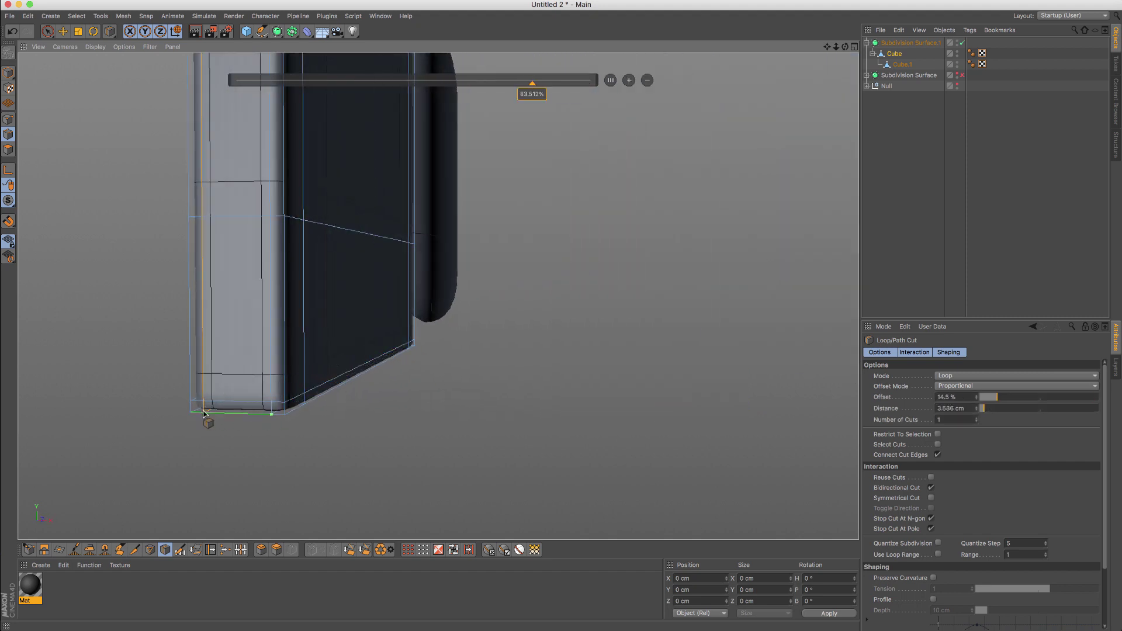
{"action": "left_click_drag", "start_coordinate": [313, 258], "coordinate": [374, 432], "text": "alt"}
{"action": "key", "text": "q"}
{"action": "middle_click_drag", "start_coordinate": [374, 433], "coordinate": [371, 343], "text": "alt"}
{"action": "right_click_drag", "start_coordinate": [371, 343], "coordinate": [346, 377], "text": "alt"}
{"action": "left_click_drag", "start_coordinate": [346, 377], "coordinate": [292, 388], "text": "alt"}
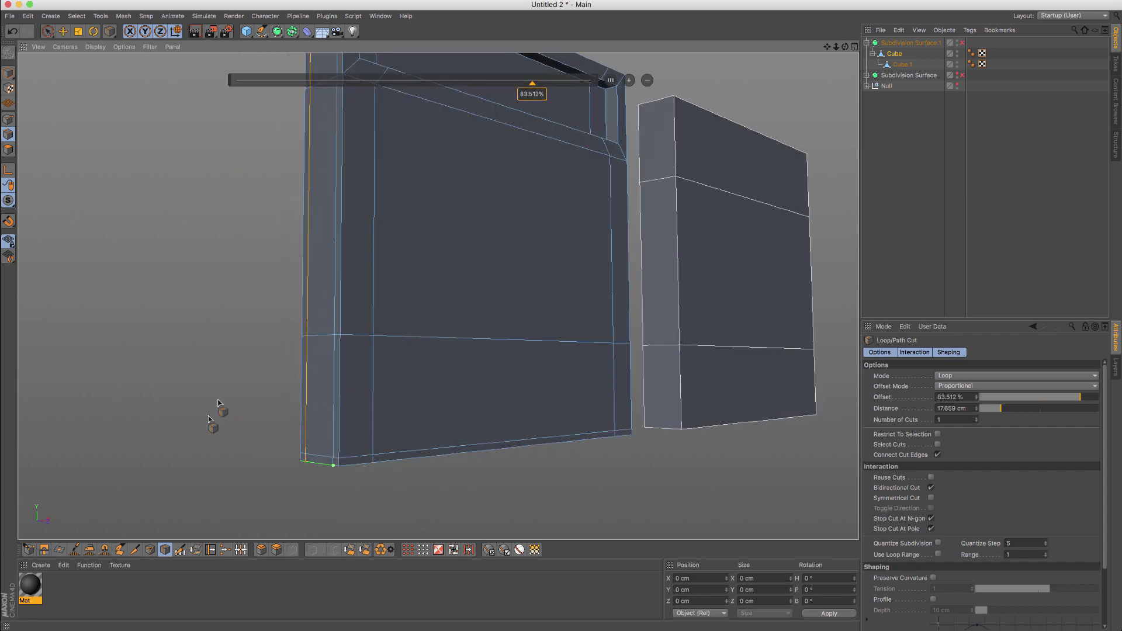
Step: Add a horizontal loop cut around Cube just below the recess's upper edge, and return to Live Selection
{"action": "left_click_drag", "start_coordinate": [243, 346], "coordinate": [315, 230], "text": "alt"}
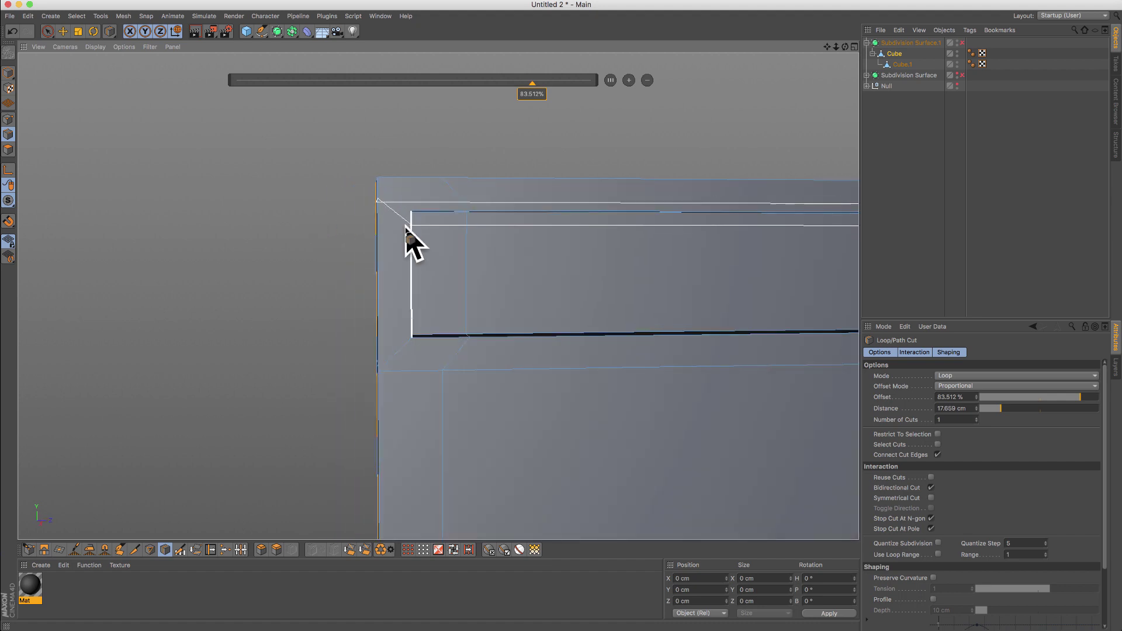
{"action": "left_click_drag", "start_coordinate": [378, 198], "coordinate": [412, 212], "text": "alt"}
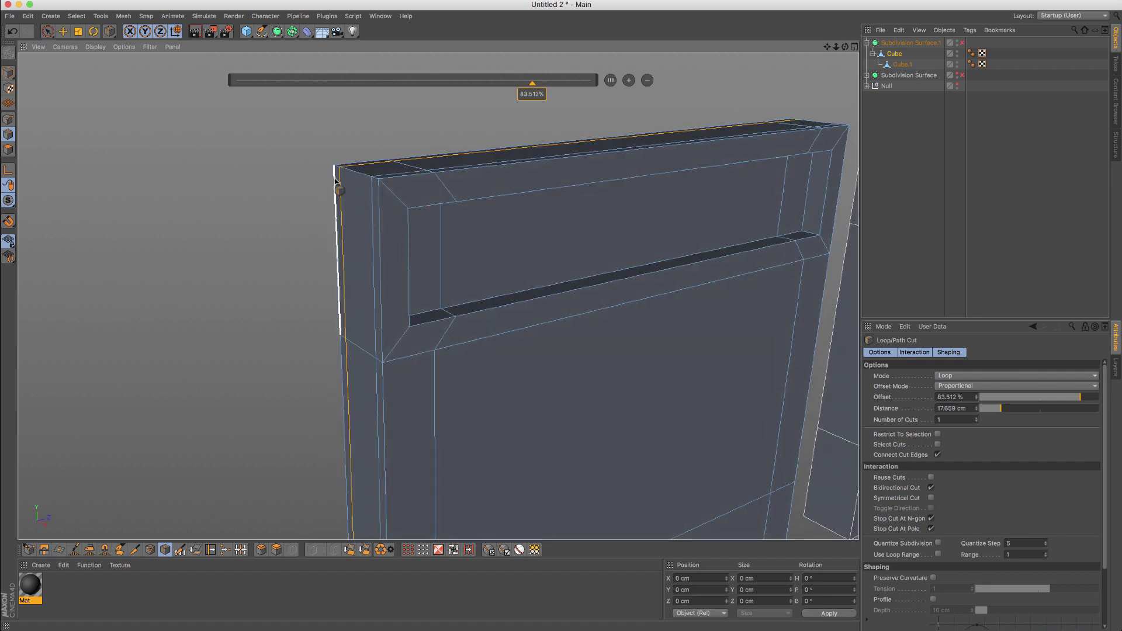
{"action": "left_click_drag", "start_coordinate": [335, 183], "coordinate": [396, 236], "text": "alt"}
{"action": "scroll", "coordinate": [377, 221], "scroll_direction": "up", "scroll_amount": 3}
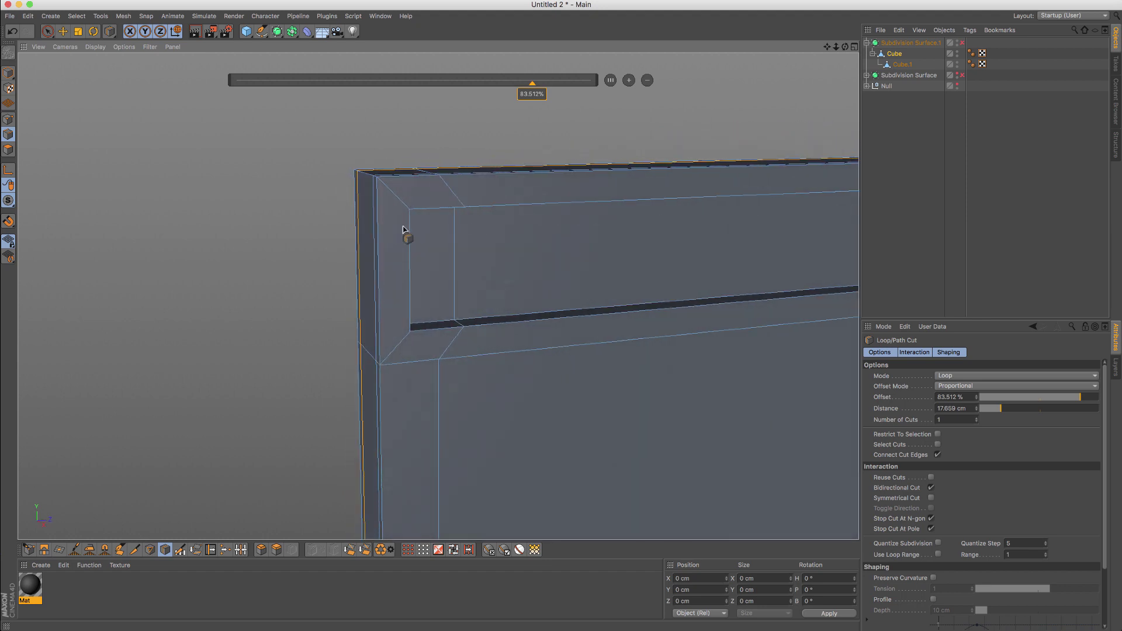
{"action": "left_click", "coordinate": [409, 219]}
{"action": "left_click", "coordinate": [51, 32]}
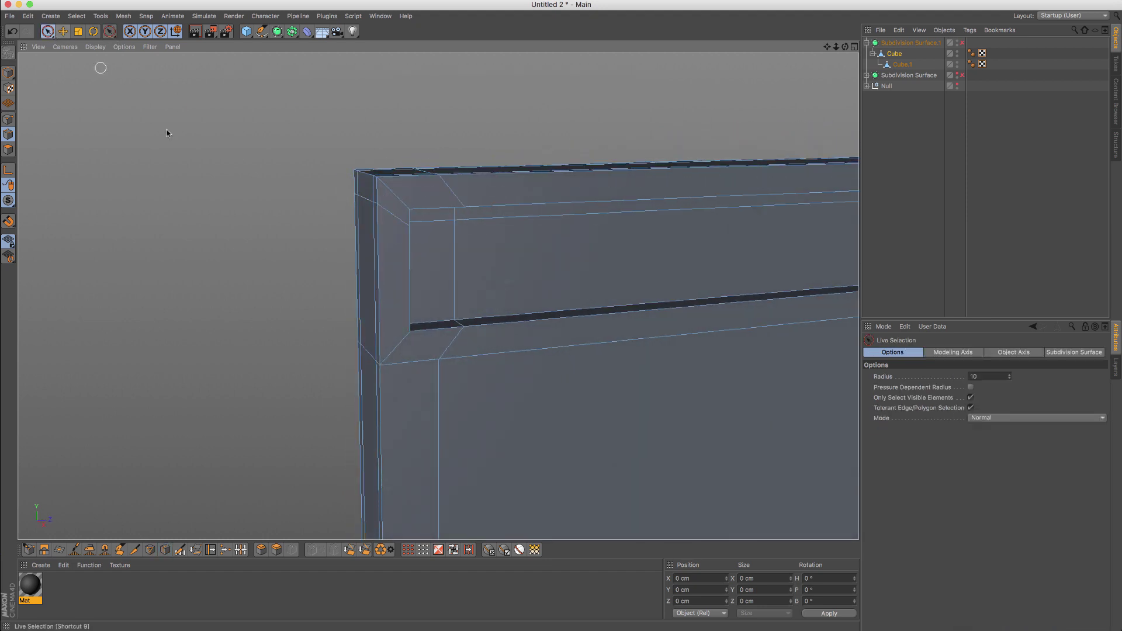
Step: Examine the recess and upper corner of Cube with smoothing on and off
{"action": "left_click_drag", "start_coordinate": [367, 193], "coordinate": [433, 213], "text": "alt"}
{"action": "key", "text": "q"}
{"action": "key", "text": "q"}
{"action": "key", "text": "q"}
{"action": "key", "text": "q"}
{"action": "left_click_drag", "start_coordinate": [387, 181], "coordinate": [369, 185], "text": "alt"}
{"action": "key", "text": "q"}
{"action": "key", "text": "q"}
{"action": "key", "text": "q"}
{"action": "right_click_drag", "start_coordinate": [413, 181], "coordinate": [361, 230], "text": "alt"}
{"action": "middle_click_drag", "start_coordinate": [408, 232], "coordinate": [371, 152], "text": "alt"}
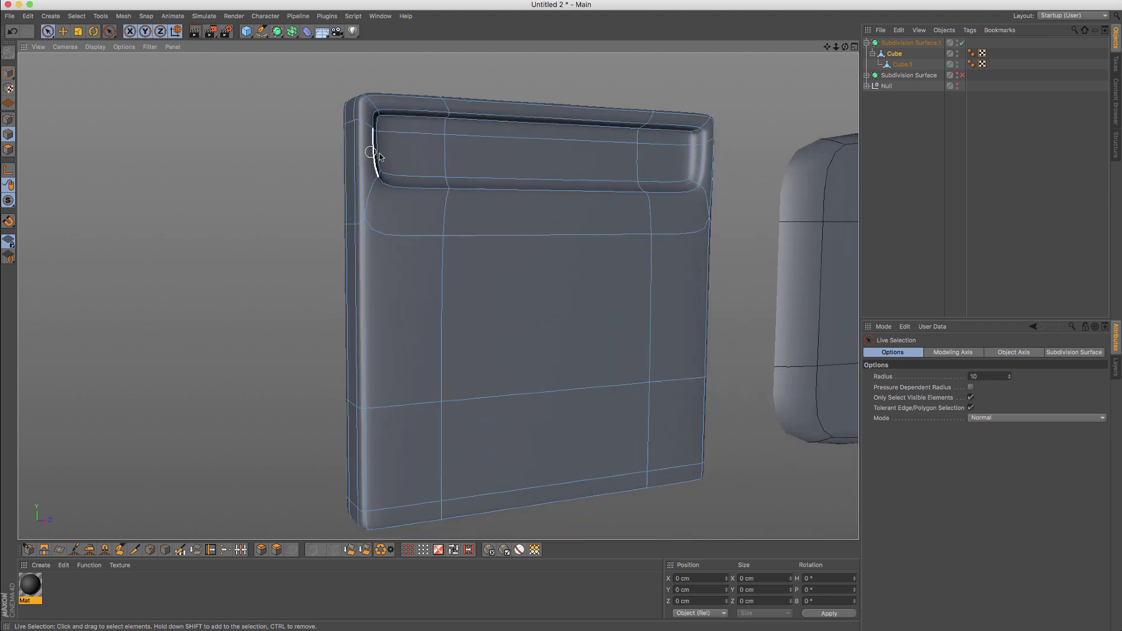
{"action": "key", "text": "q"}
{"action": "scroll", "coordinate": [349, 104], "scroll_direction": "up", "scroll_amount": 6}
{"action": "key", "text": "q"}
{"action": "key", "text": "q"}
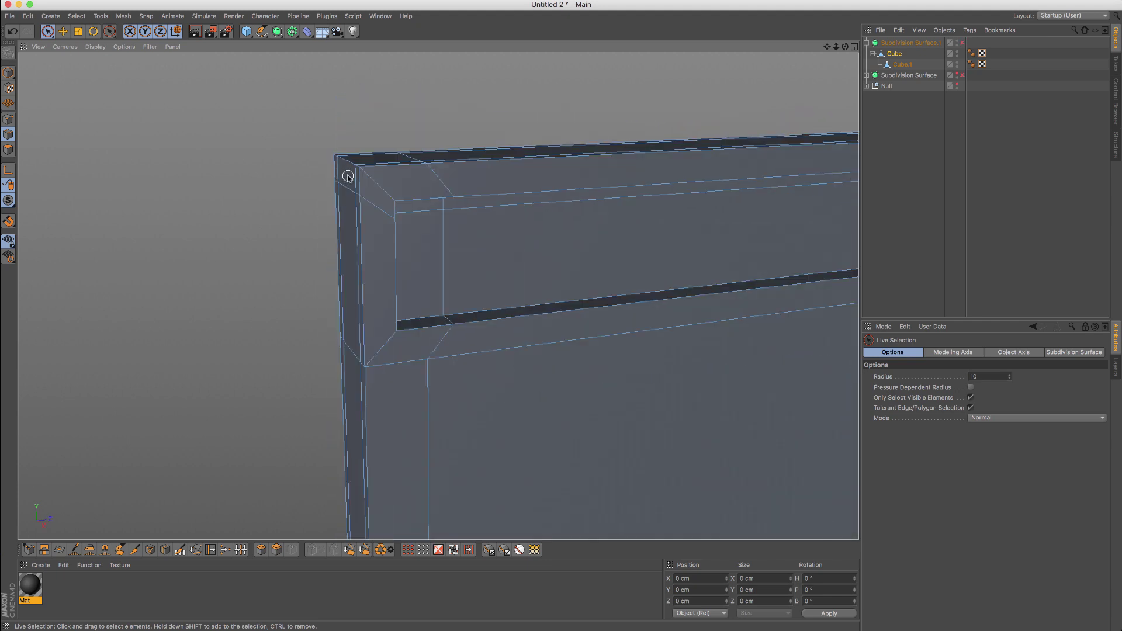
{"action": "scroll", "coordinate": [348, 177], "scroll_direction": "up", "scroll_amount": 3}
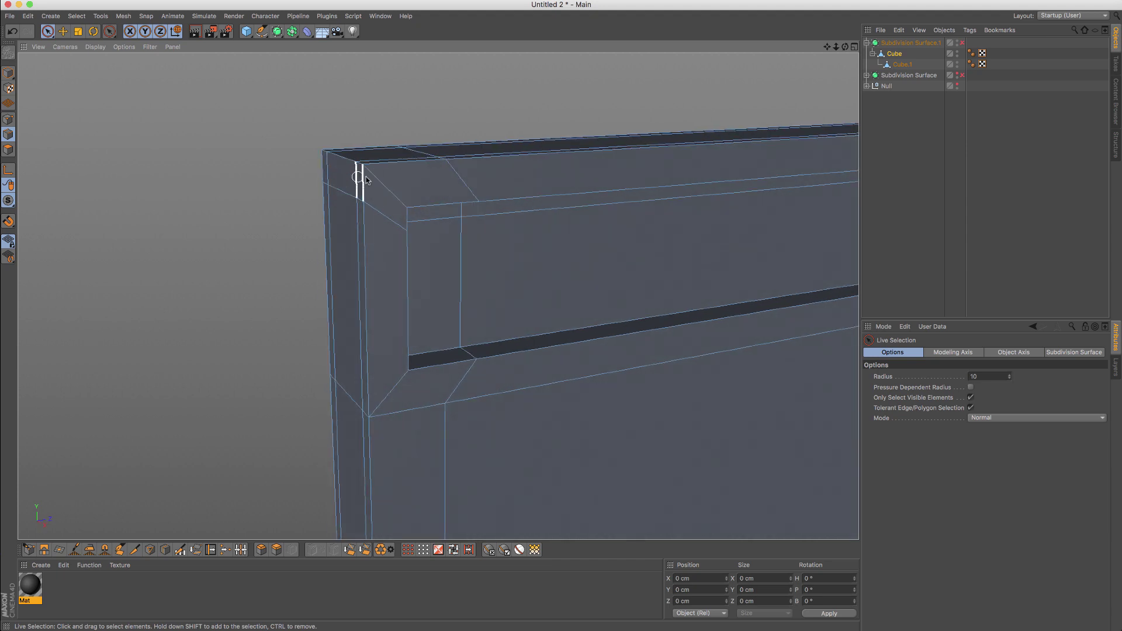
{"action": "left_click_drag", "start_coordinate": [376, 171], "coordinate": [349, 170], "text": "alt"}
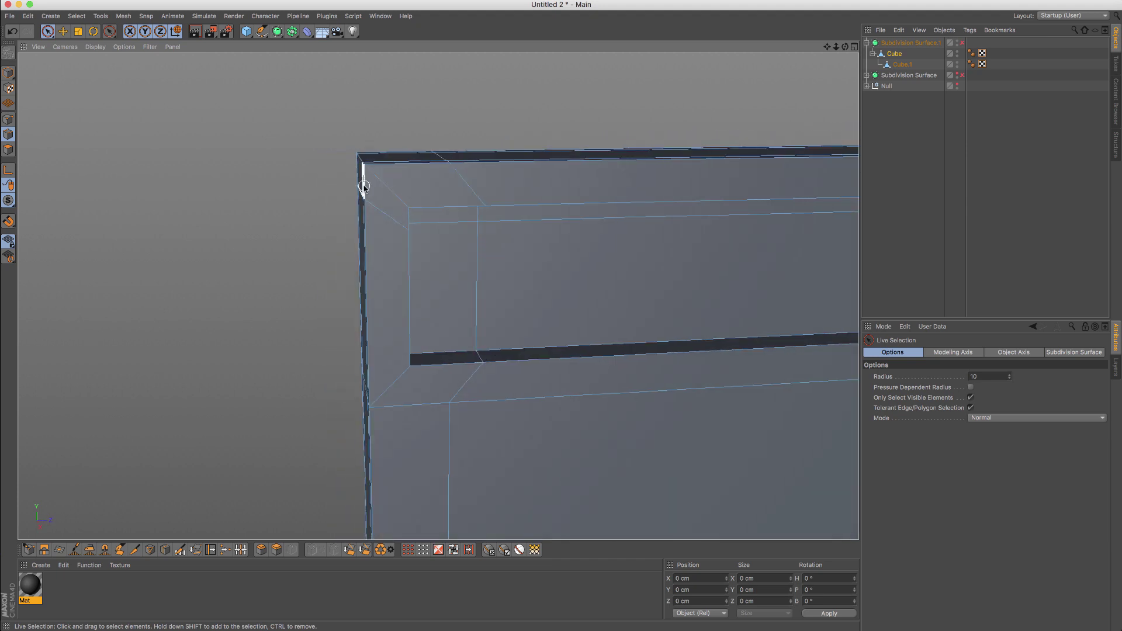
Step: Select the horizontal loops below the recess's upper edge and near Cube's bottom edge, and return to Live Selection
{"action": "key", "text": "u"}
{"action": "key", "text": "l"}
{"action": "left_click", "coordinate": [434, 225]}
{"action": "scroll", "coordinate": [514, 158], "scroll_direction": "down", "scroll_amount": 4}
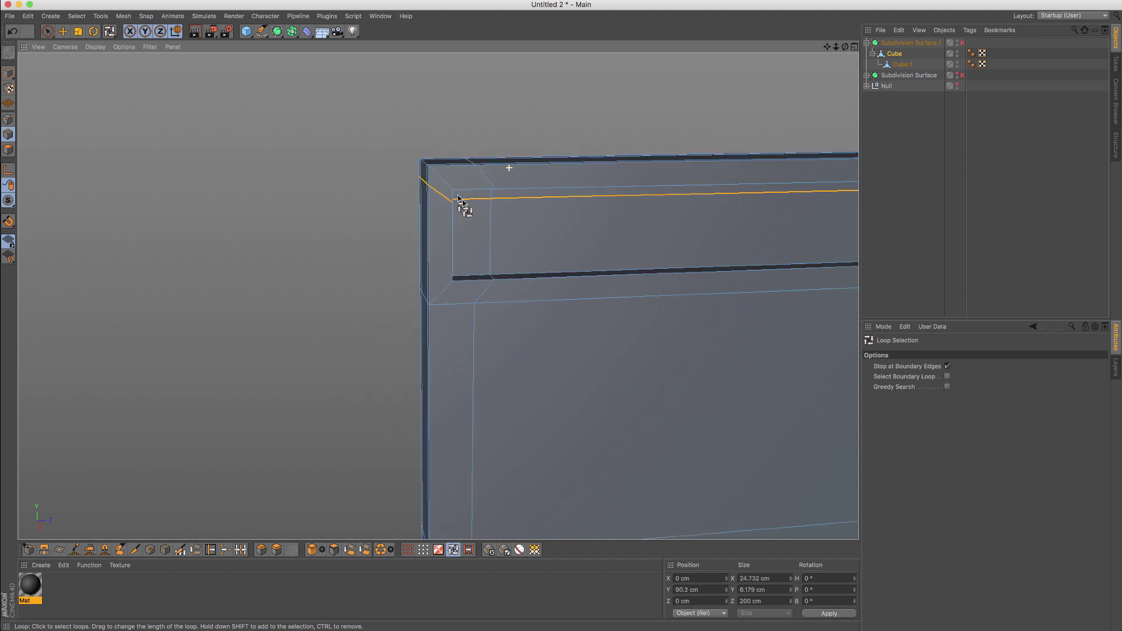
{"action": "middle_click_drag", "start_coordinate": [563, 263], "coordinate": [446, 145], "text": "alt"}
{"action": "scroll", "coordinate": [445, 144], "scroll_direction": "down", "scroll_amount": 5}
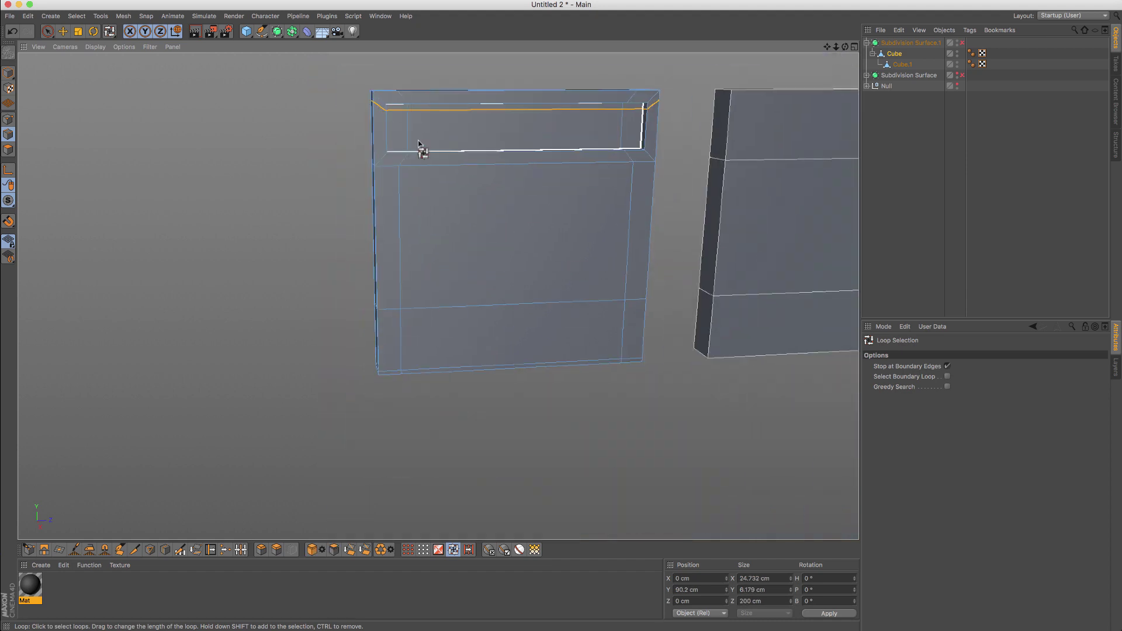
{"action": "scroll", "coordinate": [438, 371], "scroll_direction": "up", "scroll_amount": 2}
{"action": "left_click", "coordinate": [427, 372], "text": "shift"}
{"action": "left_click_drag", "start_coordinate": [404, 354], "coordinate": [389, 329], "text": "alt"}
{"action": "middle_click_drag", "start_coordinate": [409, 174], "coordinate": [422, 390], "text": "alt"}
{"action": "scroll", "coordinate": [401, 276], "scroll_direction": "up", "scroll_amount": 3}
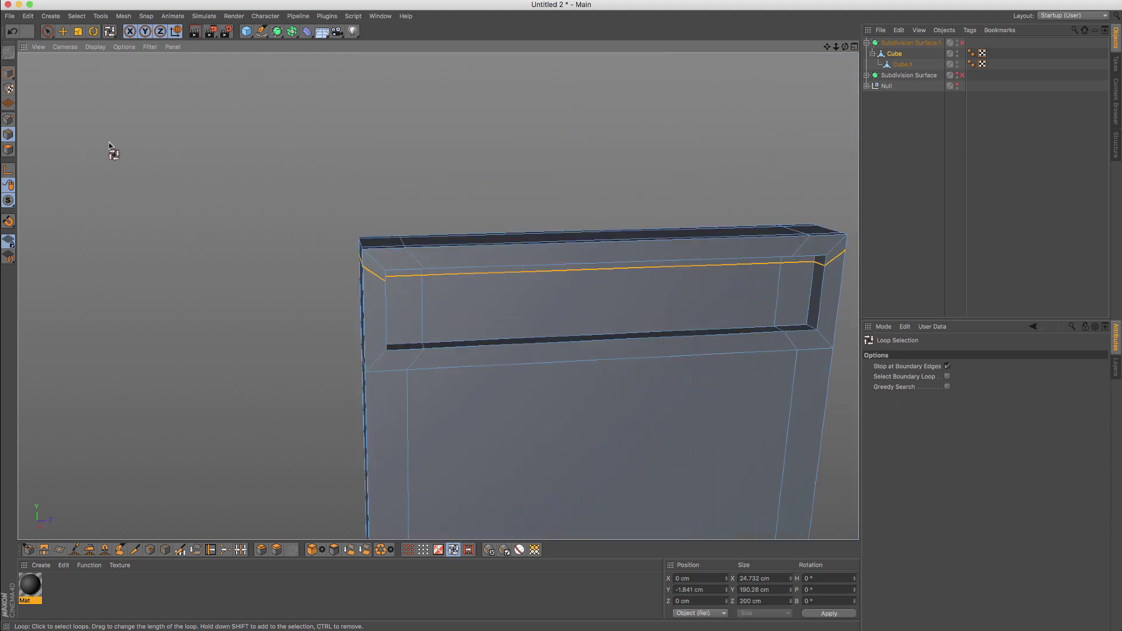
{"action": "key", "text": "space"}
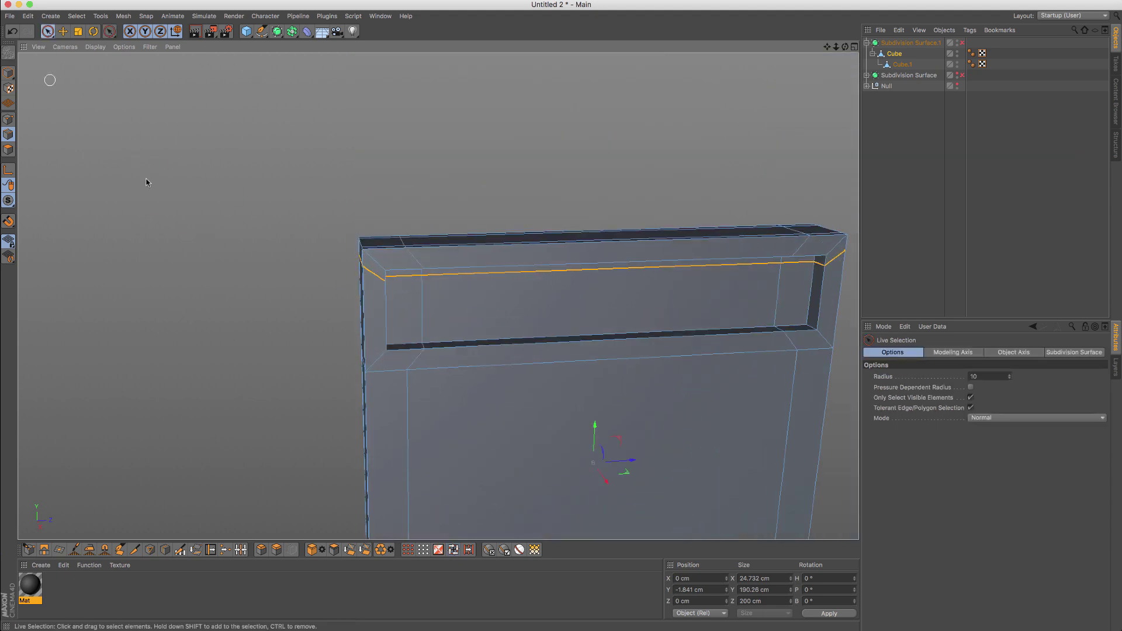
Step: Undo Cube's loop cuts, Subdivision Surface, recess and inset, restoring the plain upper front polygon
{"action": "key", "text": "super+z"}
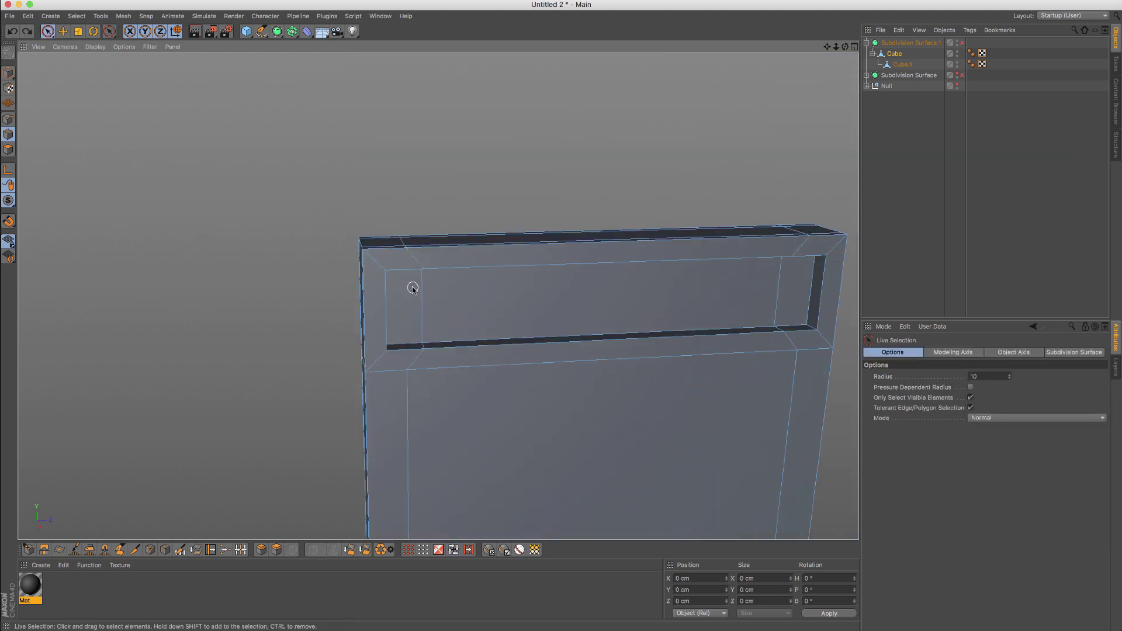
{"action": "key", "text": "super+z"}
{"action": "key", "text": "super+z"}
{"action": "key", "text": "super+z"}
{"action": "key", "text": "super+z"}
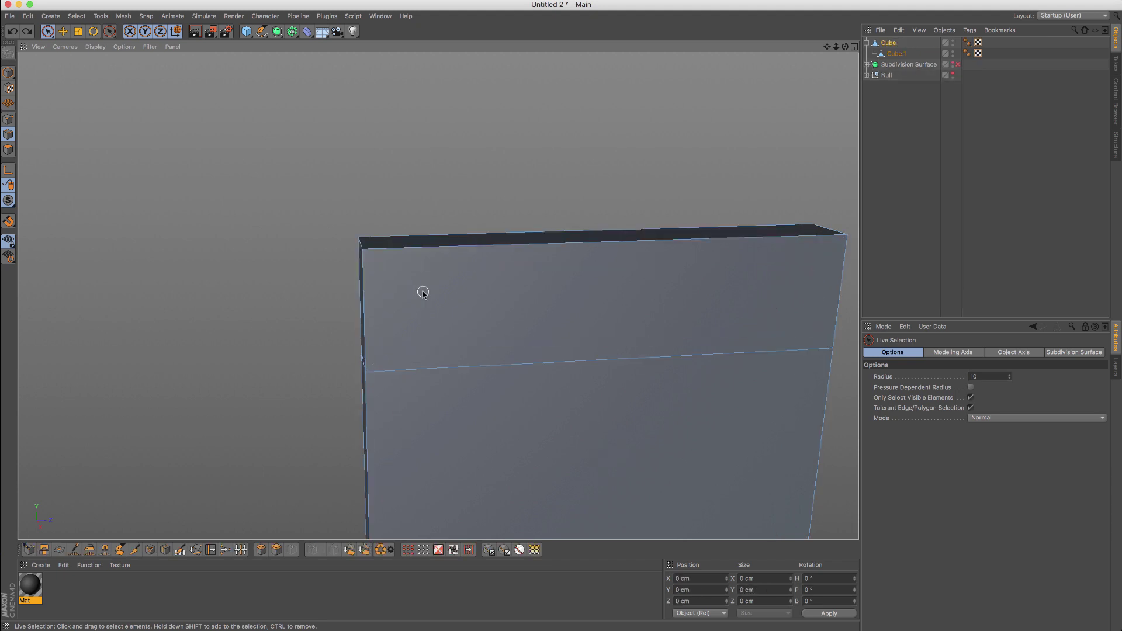
{"action": "key", "text": "super+z"}
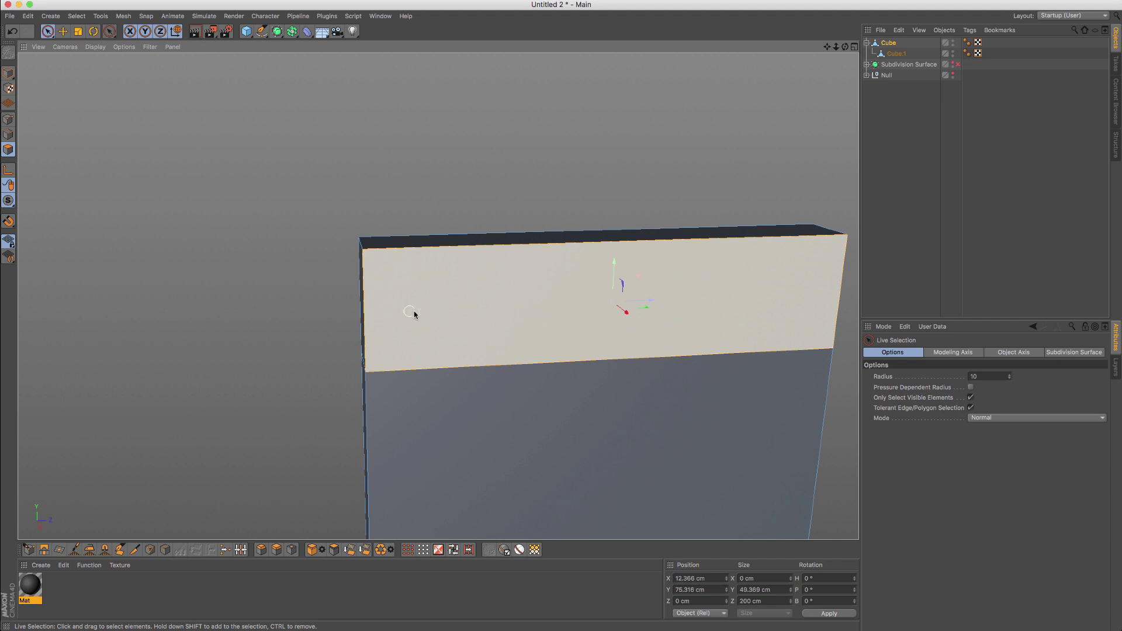
Step: Inset Cube's upper front polygon with Extrude Inner to leave a narrow border, and return to Live Selection
{"action": "key", "text": "m"}
{"action": "key", "text": "w"}
{"action": "left_click_drag", "start_coordinate": [414, 314], "coordinate": [520, 312]}
{"action": "left_click", "coordinate": [46, 31]}
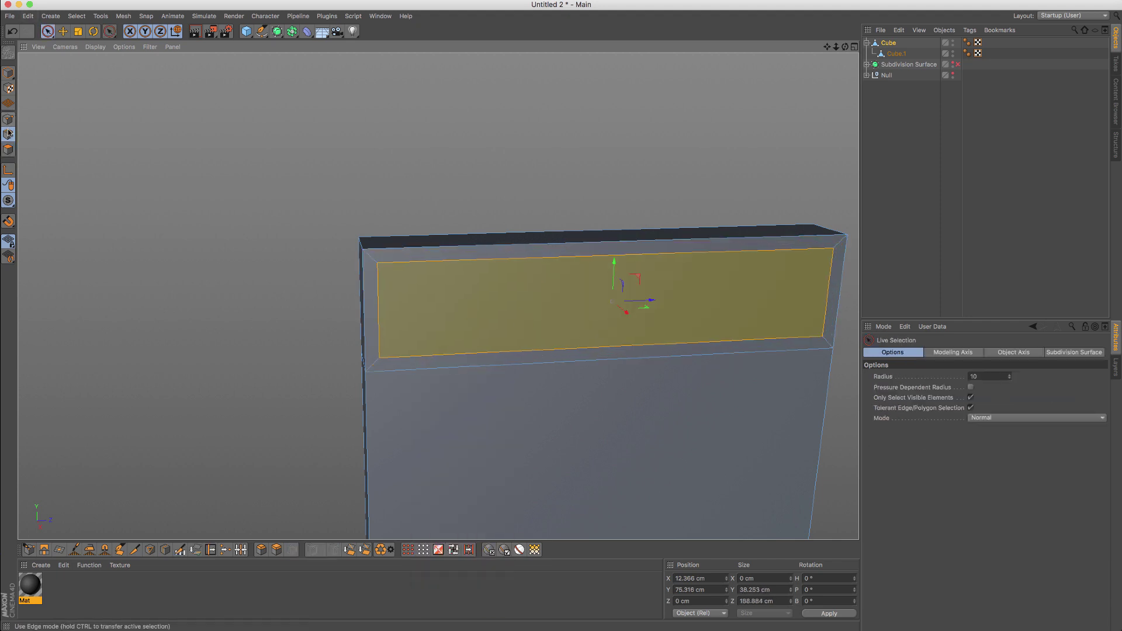
Step: Select the outer top and side edges around the border, and push the inset polygon inward to X 4.276 cm
{"action": "left_click", "coordinate": [8, 135]}
{"action": "left_click_drag", "start_coordinate": [368, 286], "coordinate": [384, 268], "text": "alt"}
{"action": "left_click", "coordinate": [400, 242]}
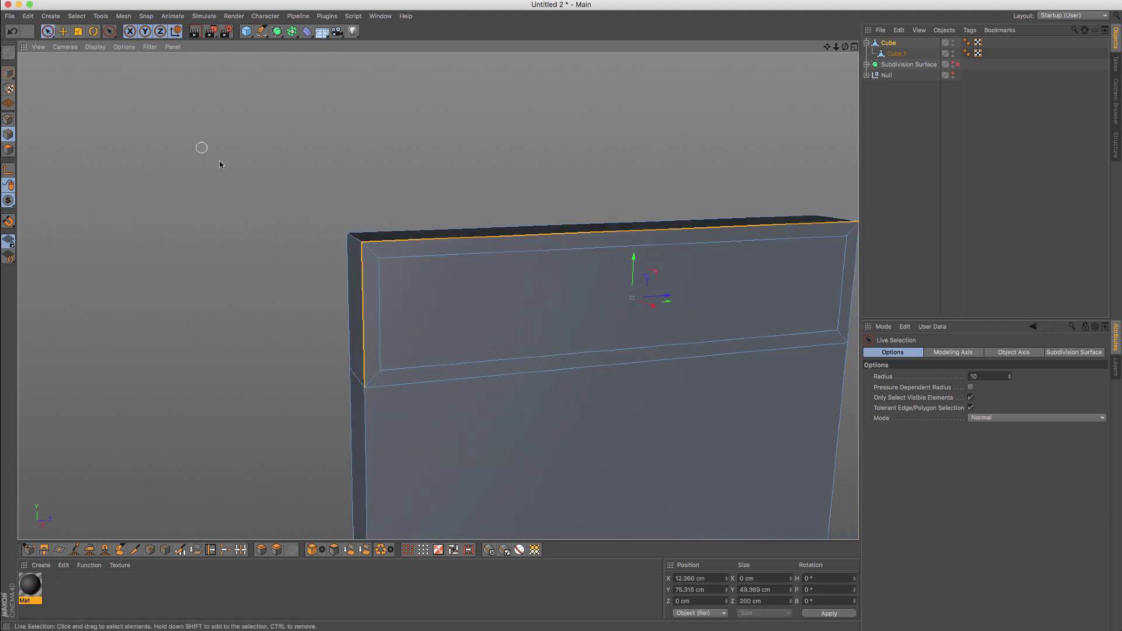
{"action": "left_click", "coordinate": [8, 149]}
{"action": "left_click", "coordinate": [651, 306]}
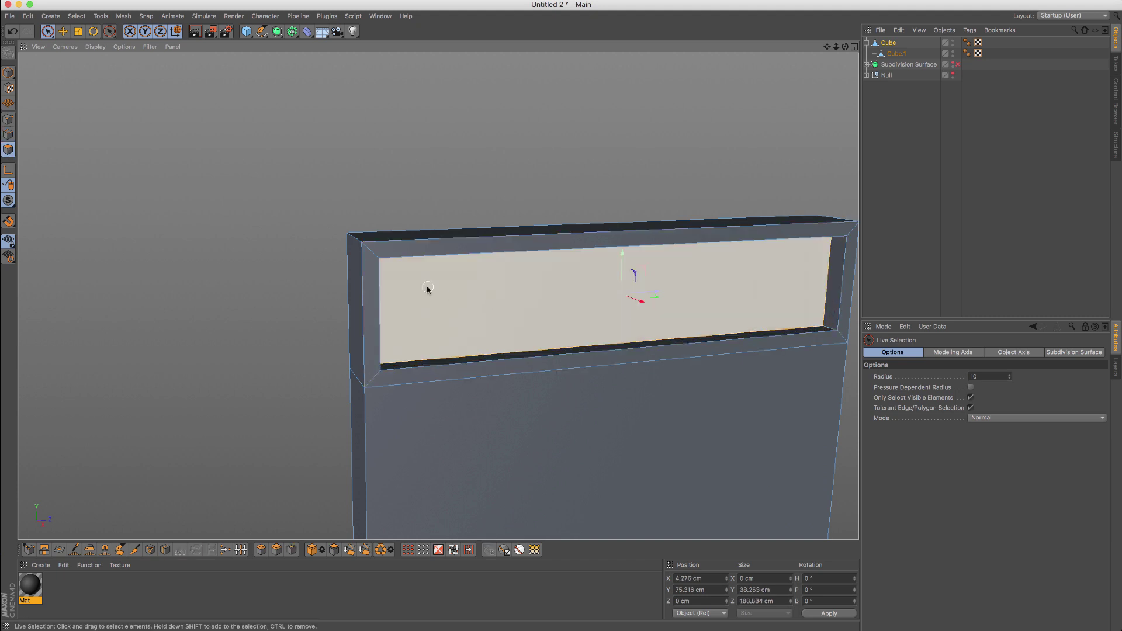
Step: Cut a horizontal line across Cube's narrow side and the border above the recess using Line Cut
{"action": "key", "text": "k"}
{"action": "key", "text": "k"}
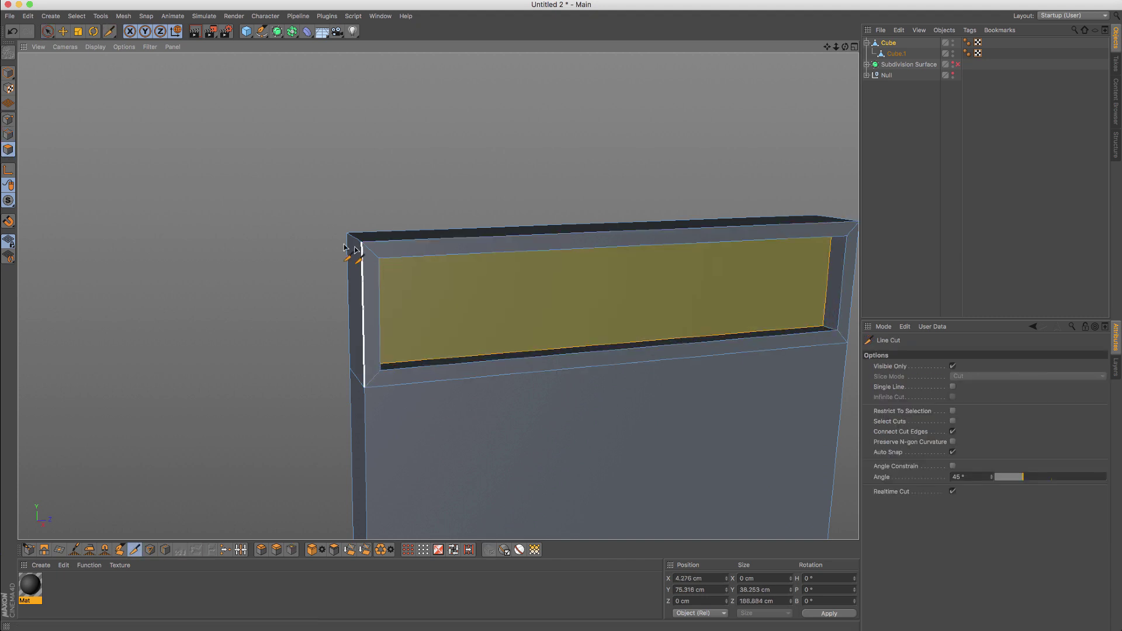
{"action": "scroll", "coordinate": [425, 269], "scroll_direction": "up", "scroll_amount": 3}
{"action": "left_click_drag", "start_coordinate": [443, 247], "coordinate": [297, 252], "text": "alt"}
{"action": "left_click", "coordinate": [300, 244]}
{"action": "left_click", "coordinate": [431, 257]}
{"action": "scroll", "coordinate": [519, 246], "scroll_direction": "down", "scroll_amount": 5}
{"action": "middle_click_drag", "start_coordinate": [581, 241], "coordinate": [347, 278], "text": "alt"}
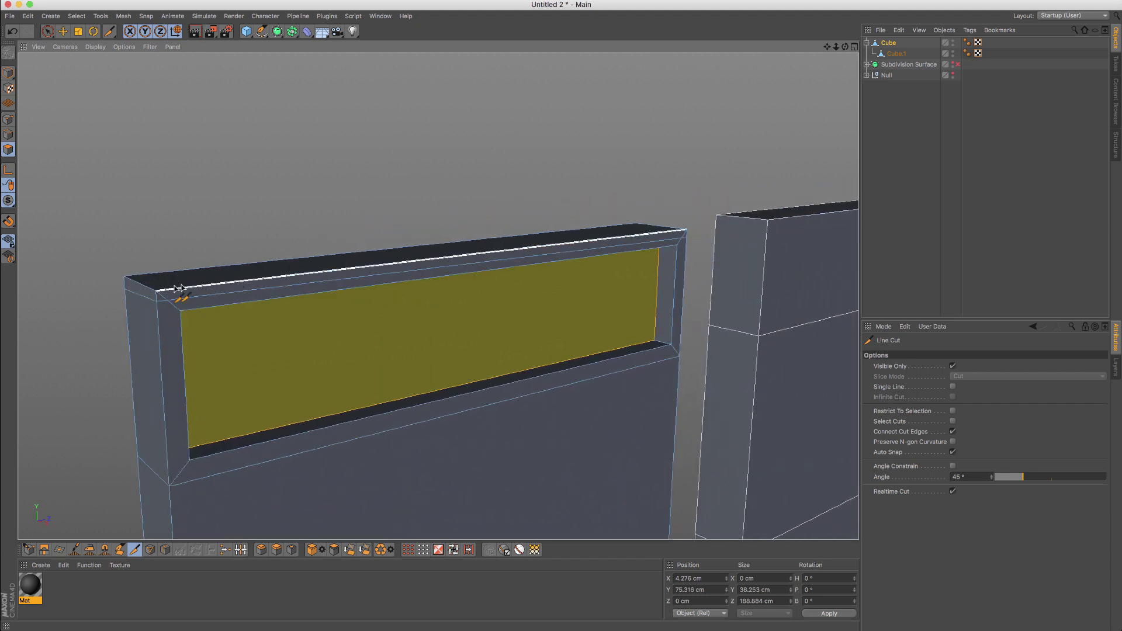
Step: Try to join the cut's point on the front corner edge to the border's diagonal with Stitch and Sew in point mode
{"action": "scroll", "coordinate": [162, 298], "scroll_direction": "up", "scroll_amount": 4}
{"action": "right_click", "coordinate": [270, 129]}
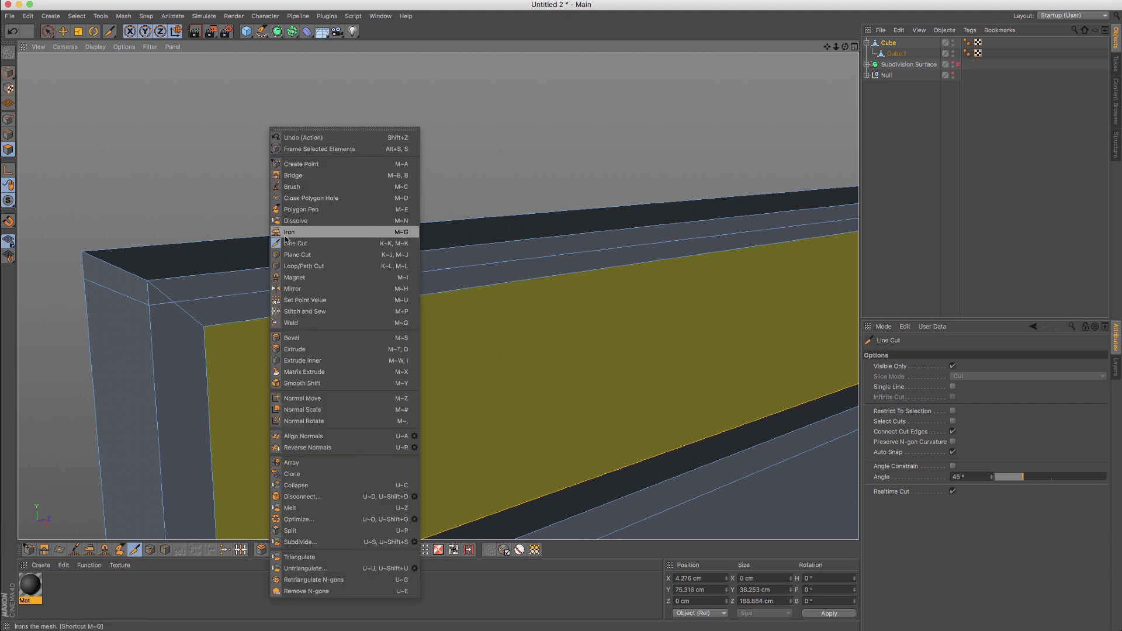
{"action": "left_click", "coordinate": [324, 312]}
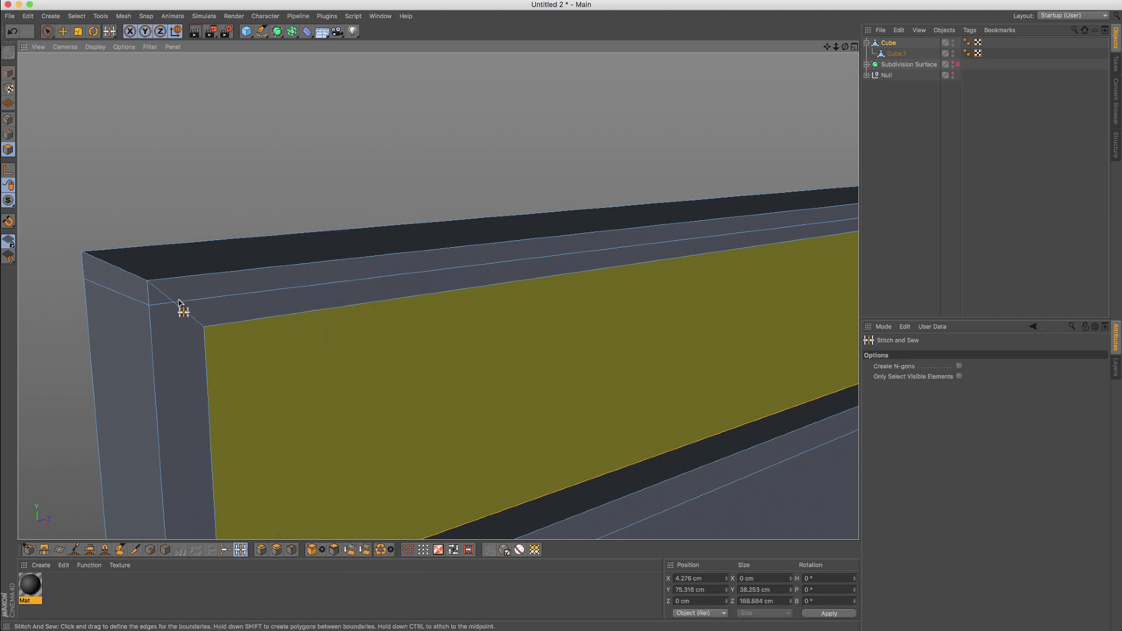
{"action": "left_click", "coordinate": [9, 120]}
{"action": "left_click_drag", "start_coordinate": [148, 306], "coordinate": [148, 305]}
{"action": "left_click_drag", "start_coordinate": [198, 285], "coordinate": [166, 237], "text": "alt"}
{"action": "scroll", "coordinate": [190, 247], "scroll_direction": "down", "scroll_amount": 4}
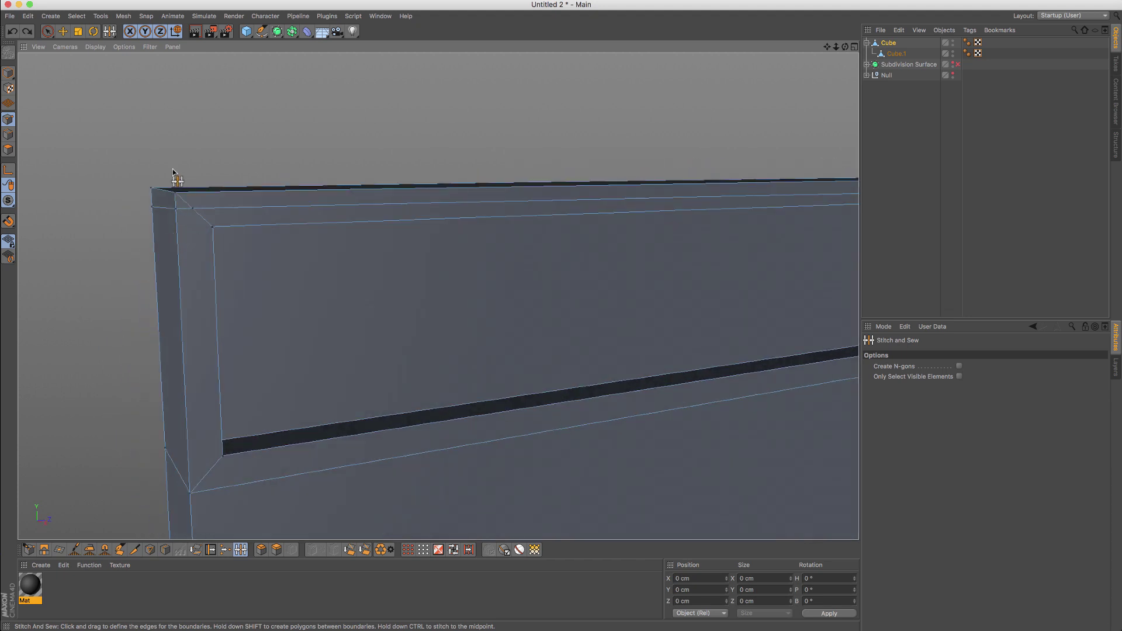
Step: Undo the line cut, recess and inset on Cube
{"action": "key", "text": "super+z"}
{"action": "key", "text": "super+z"}
{"action": "mouse_move", "coordinate": [274, 134]}
{"action": "right_mouse_down", "text": "alt"}
{"action": "mouse_move", "coordinate": [164, 188]}
{"action": "mouse_move", "coordinate": [159, 172]}
{"action": "right_mouse_up", "text": "alt"}
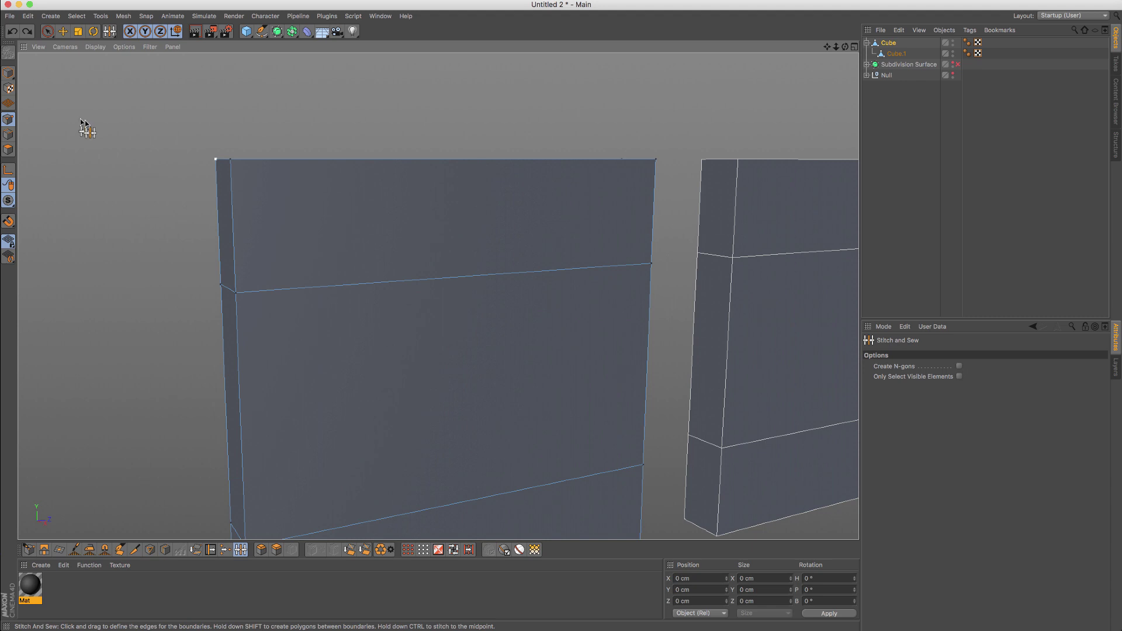
Step: Inset Cube's upper front polygon by 5.33 cm with Extrude Inner and push it inward to X 7.55 cm
{"action": "left_click", "coordinate": [48, 31]}
{"action": "left_click", "coordinate": [11, 149]}
{"action": "left_click", "coordinate": [526, 128]}
{"action": "left_click", "coordinate": [318, 231]}
{"action": "key", "text": "m"}
{"action": "key", "text": "w"}
{"action": "left_click_drag", "start_coordinate": [379, 116], "coordinate": [397, 115]}
{"action": "left_click_drag", "start_coordinate": [491, 225], "coordinate": [484, 226]}
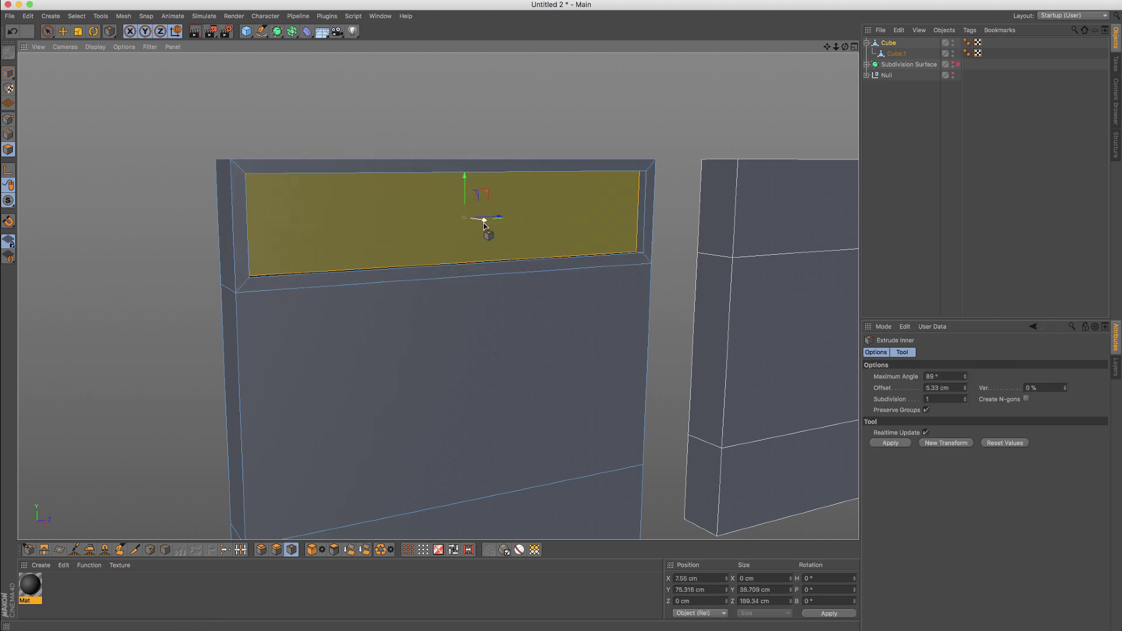
Step: Add a symmetrical pair of vertical loop cuts through Cube's recess and front at an offset of 7.534%, and turn symmetrical cutting off
{"action": "key", "text": "k"}
{"action": "key", "text": "l"}
{"action": "left_click", "coordinate": [931, 497]}
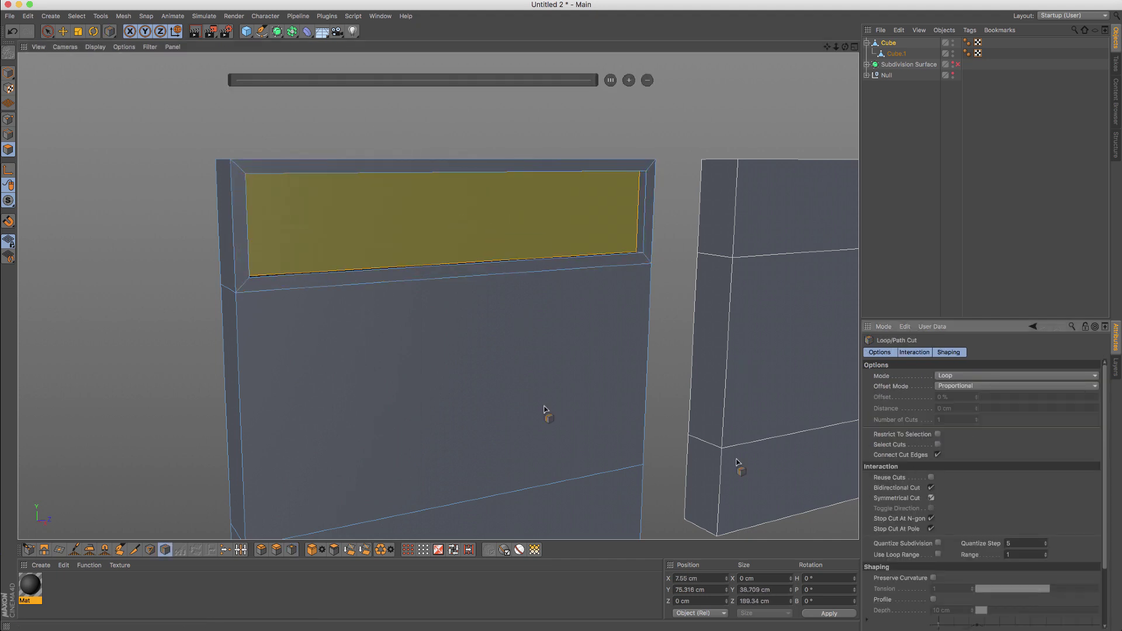
{"action": "left_click", "coordinate": [285, 276]}
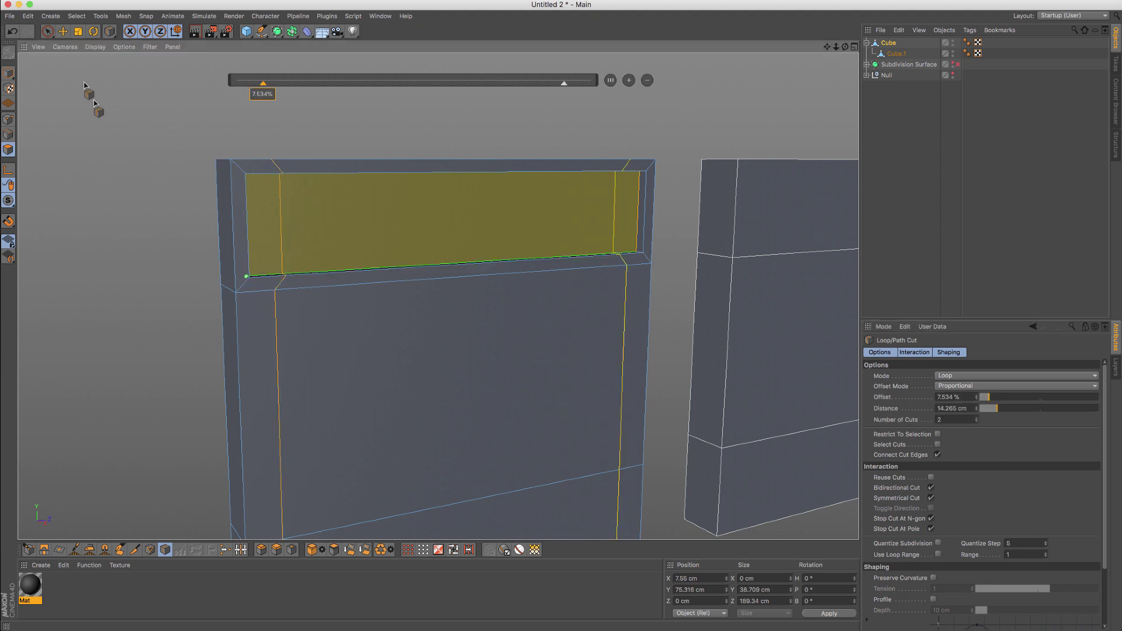
{"action": "left_click", "coordinate": [933, 498]}
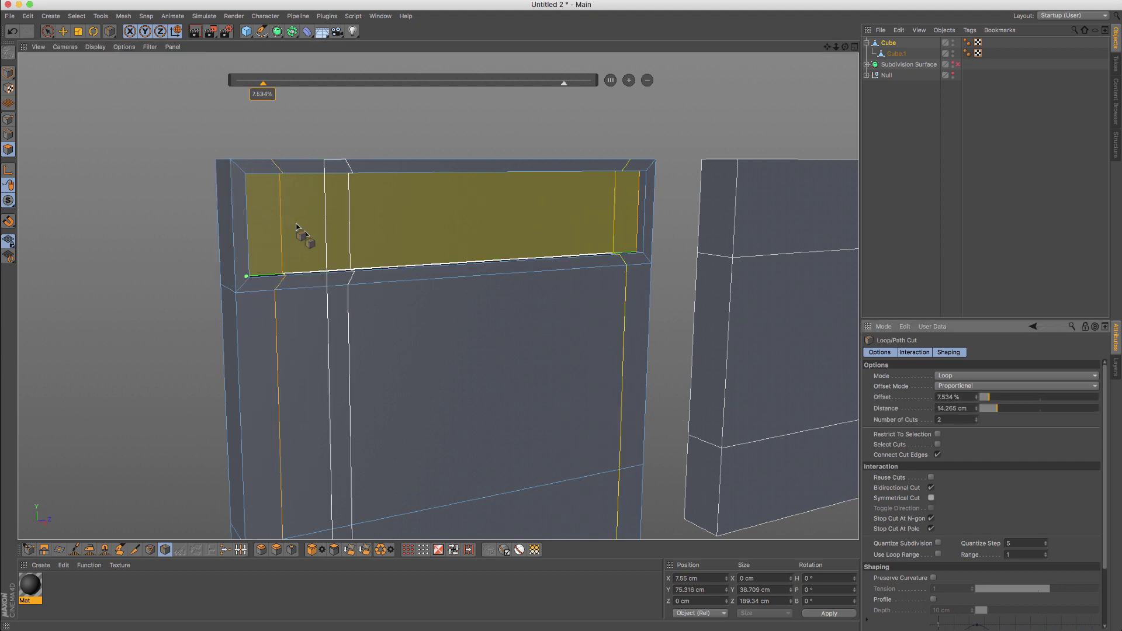
Step: Add horizontal loop cuts to Cube near its bottom edge at 81.606% and through the upper part of the recess
{"action": "left_click", "coordinate": [232, 186]}
{"action": "middle_click_drag", "start_coordinate": [396, 287], "coordinate": [398, 214], "text": "alt"}
{"action": "scroll", "coordinate": [397, 218], "scroll_direction": "down", "scroll_amount": 4}
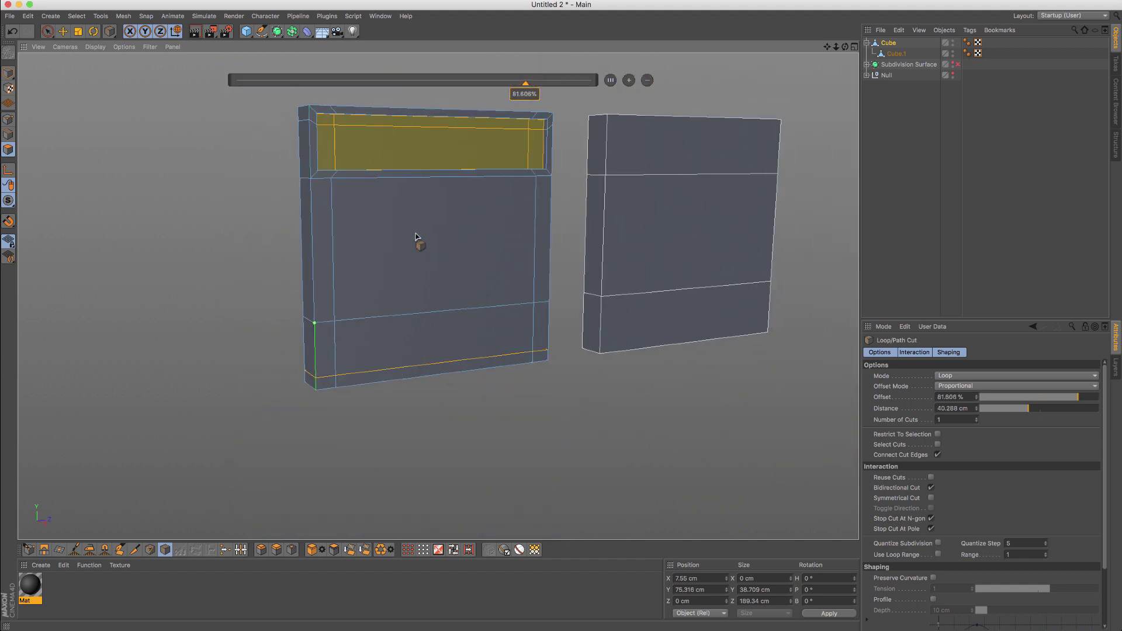
{"action": "middle_click_drag", "start_coordinate": [413, 237], "coordinate": [376, 276], "text": "alt"}
Step: Add a Subdivision Surface as the parent of Cube and turn its smoothing off
{"action": "left_click", "coordinate": [890, 44]}
{"action": "left_click", "coordinate": [48, 33]}
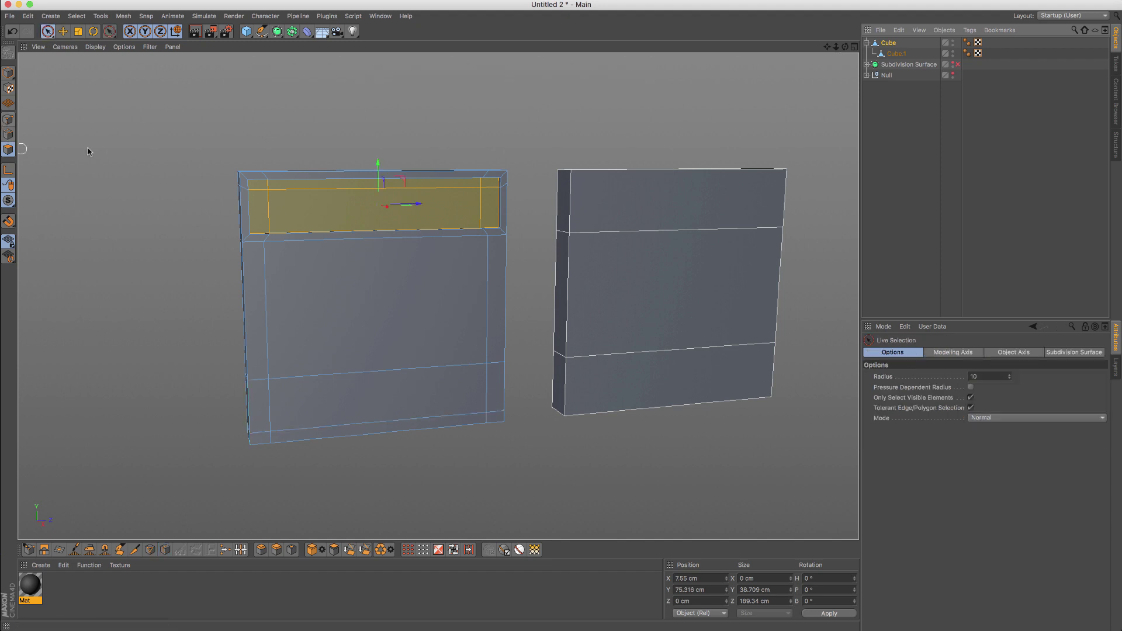
{"action": "left_click", "coordinate": [896, 46]}
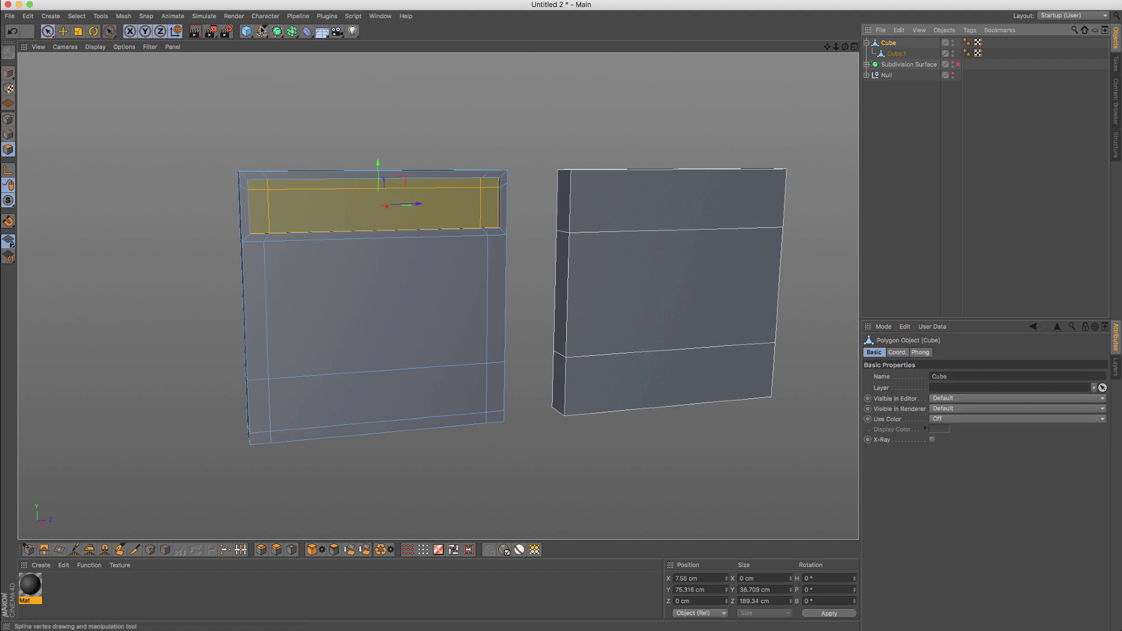
{"action": "left_click", "coordinate": [277, 31], "text": "alt"}
{"action": "key", "text": "q"}
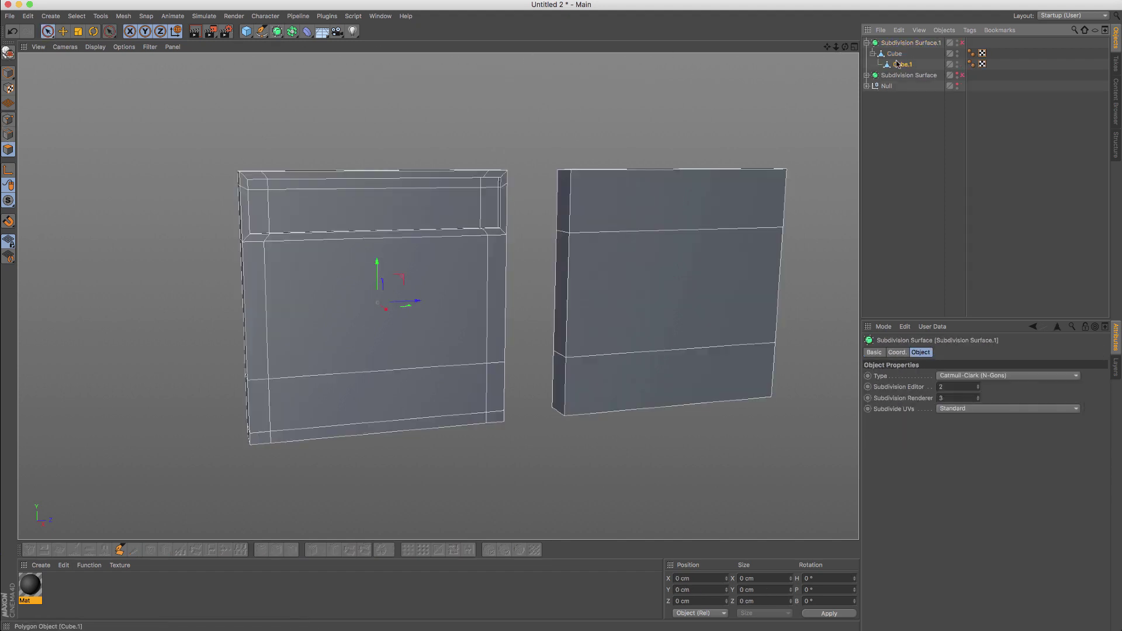
Step: Clear Cube.1's existing polygon selection and select only its three front polygons
{"action": "left_click", "coordinate": [897, 64]}
{"action": "scroll", "coordinate": [632, 198], "scroll_direction": "up", "scroll_amount": 3}
{"action": "middle_click_drag", "start_coordinate": [631, 198], "coordinate": [524, 197], "text": "alt"}
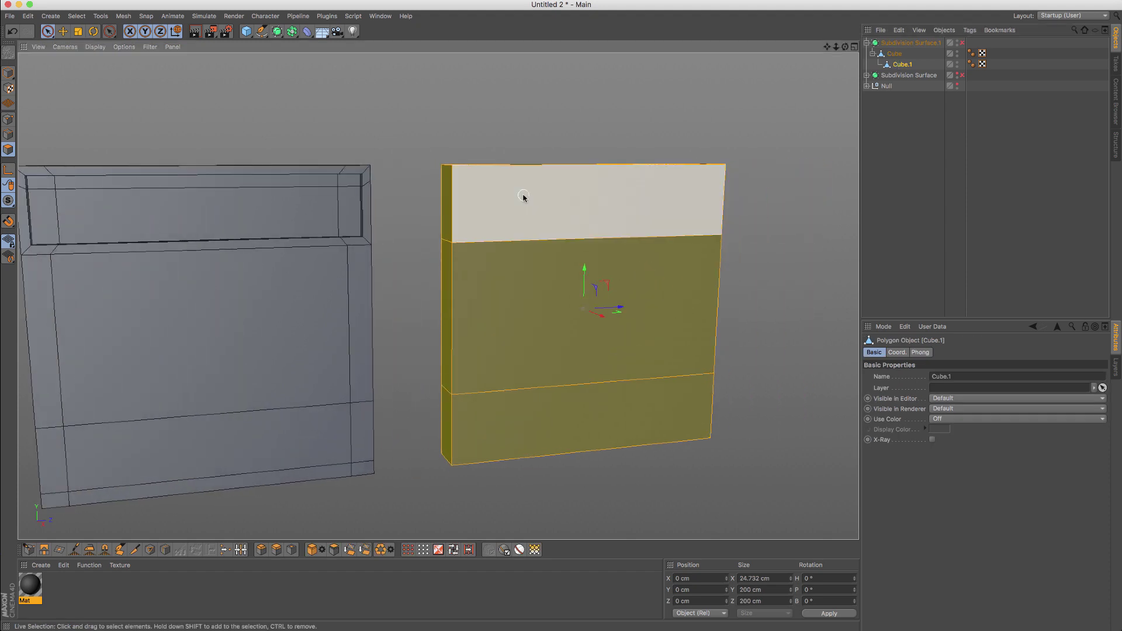
{"action": "key", "text": "k"}
{"action": "key", "text": "l"}
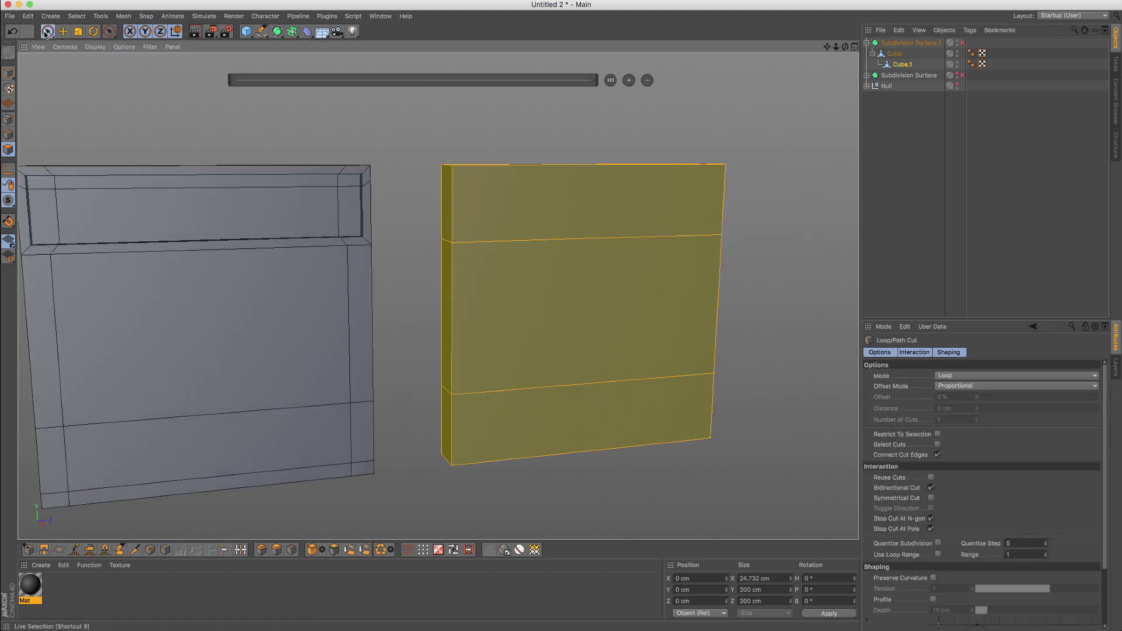
{"action": "left_click", "coordinate": [46, 33]}
{"action": "left_click", "coordinate": [386, 112]}
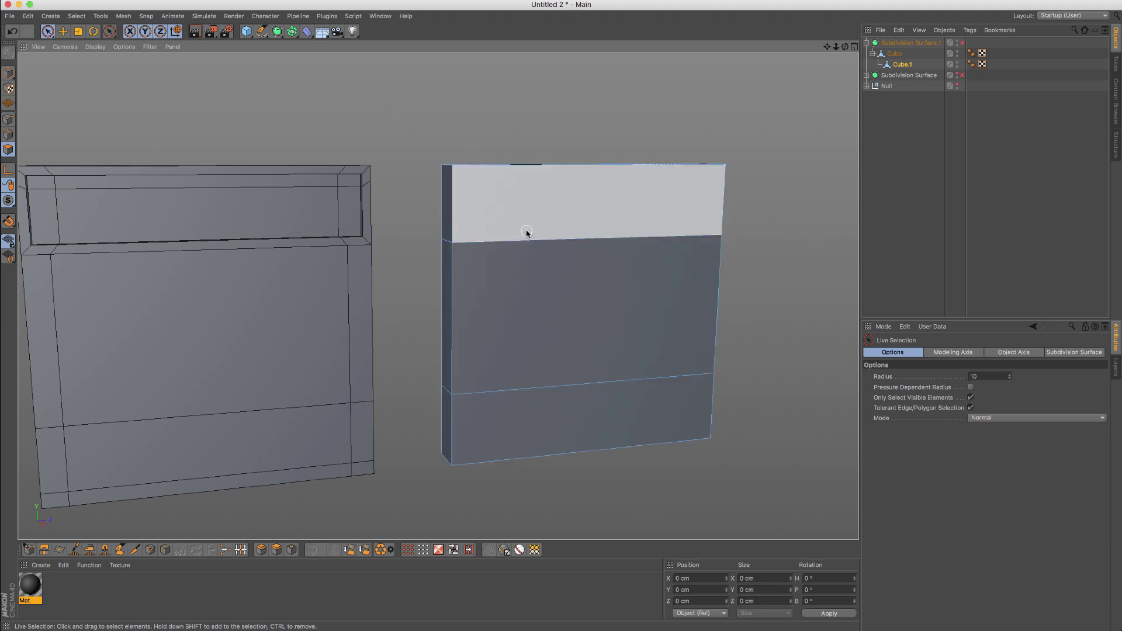
{"action": "left_click_drag", "start_coordinate": [524, 230], "coordinate": [510, 405]}
{"action": "left_click_drag", "start_coordinate": [501, 281], "coordinate": [551, 222], "text": "alt"}
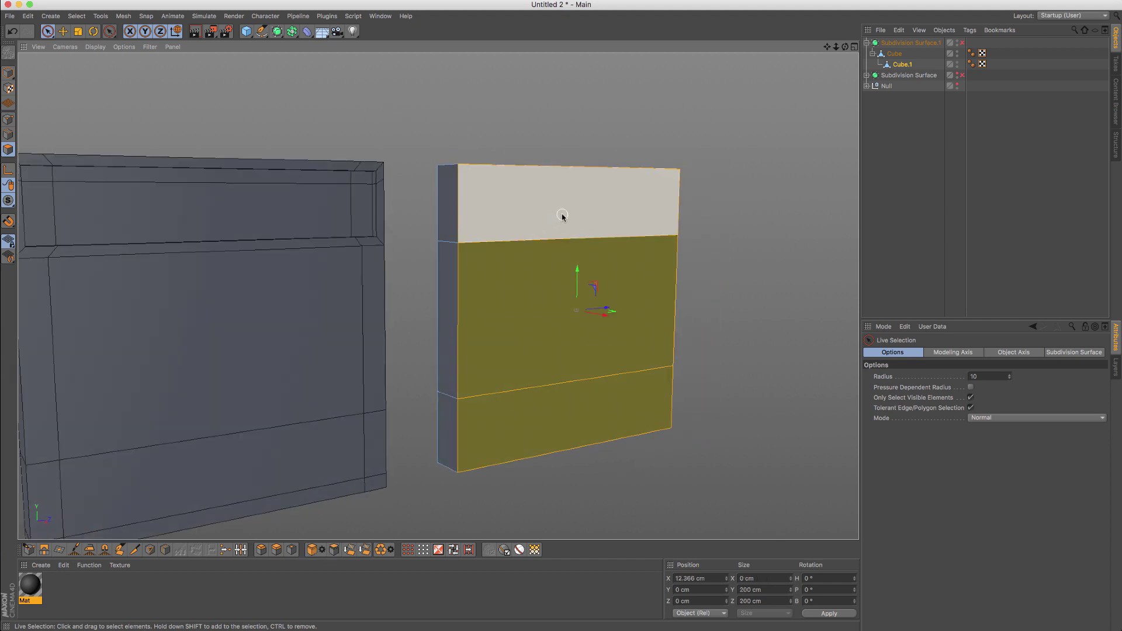
Step: Try to inset Cube.1's front polygons with Extrude Inner and undo it
{"action": "key", "text": "m"}
{"action": "key", "text": "w"}
{"action": "left_click_drag", "start_coordinate": [691, 199], "coordinate": [720, 174]}
{"action": "key", "text": "super+z"}
Step: Add single loop cuts close to all four front edges of Cube.1, ending with a vertical one at 3.077%
{"action": "key", "text": "k"}
{"action": "key", "text": "l"}
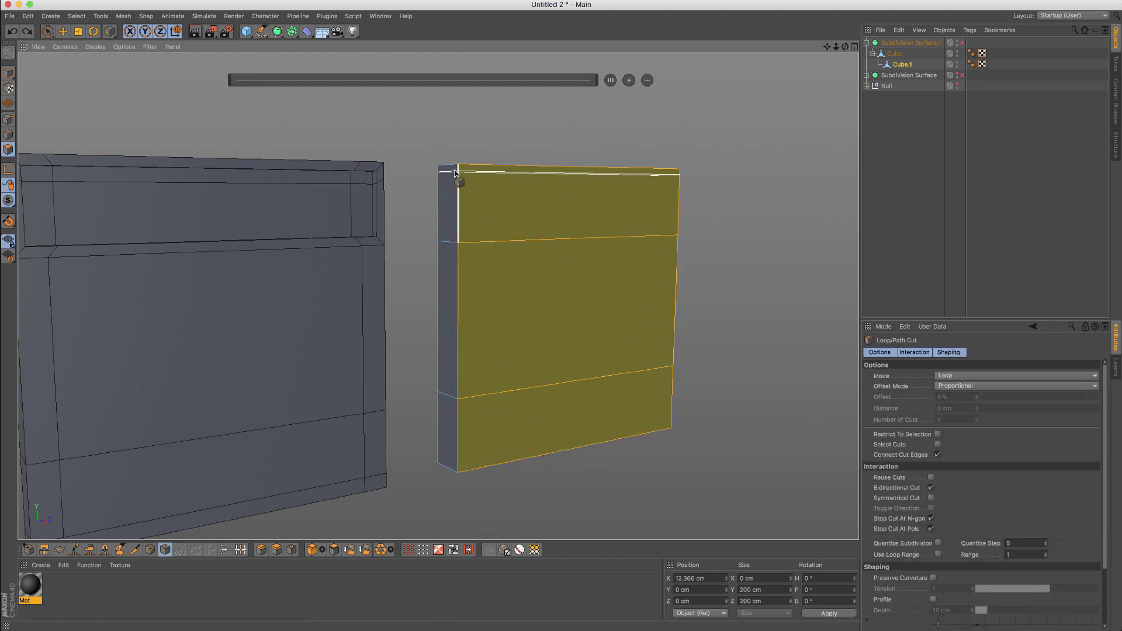
{"action": "left_click", "coordinate": [457, 462]}
{"action": "left_click_drag", "start_coordinate": [486, 434], "coordinate": [465, 447], "text": "alt"}
{"action": "left_click", "coordinate": [466, 471]}
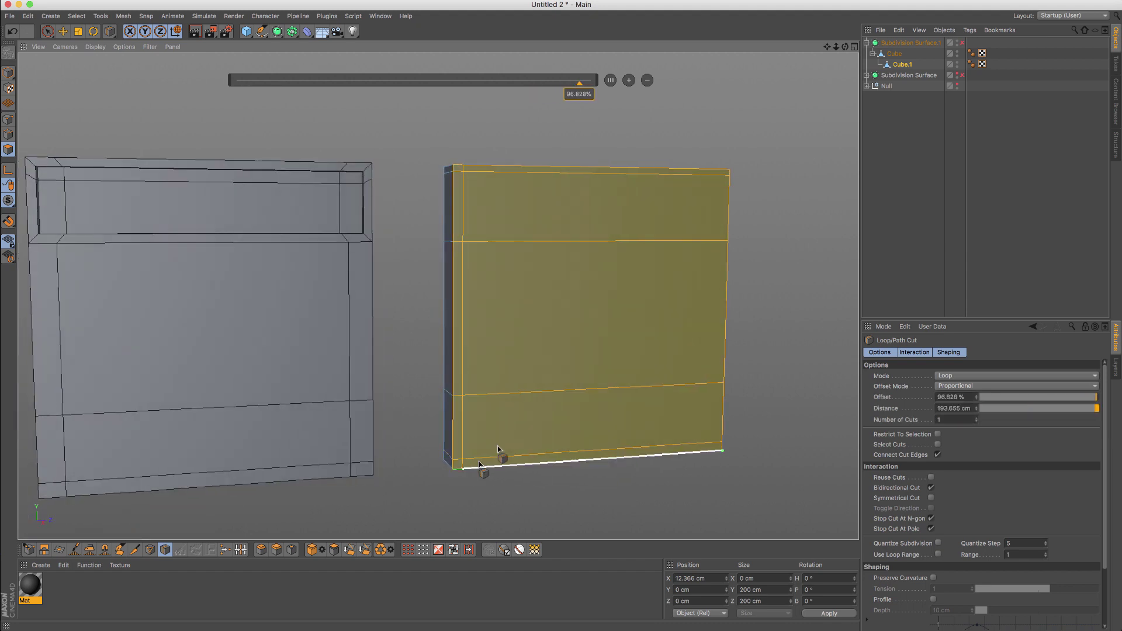
{"action": "left_click_drag", "start_coordinate": [656, 251], "coordinate": [632, 255], "text": "alt"}
{"action": "left_click", "coordinate": [733, 242]}
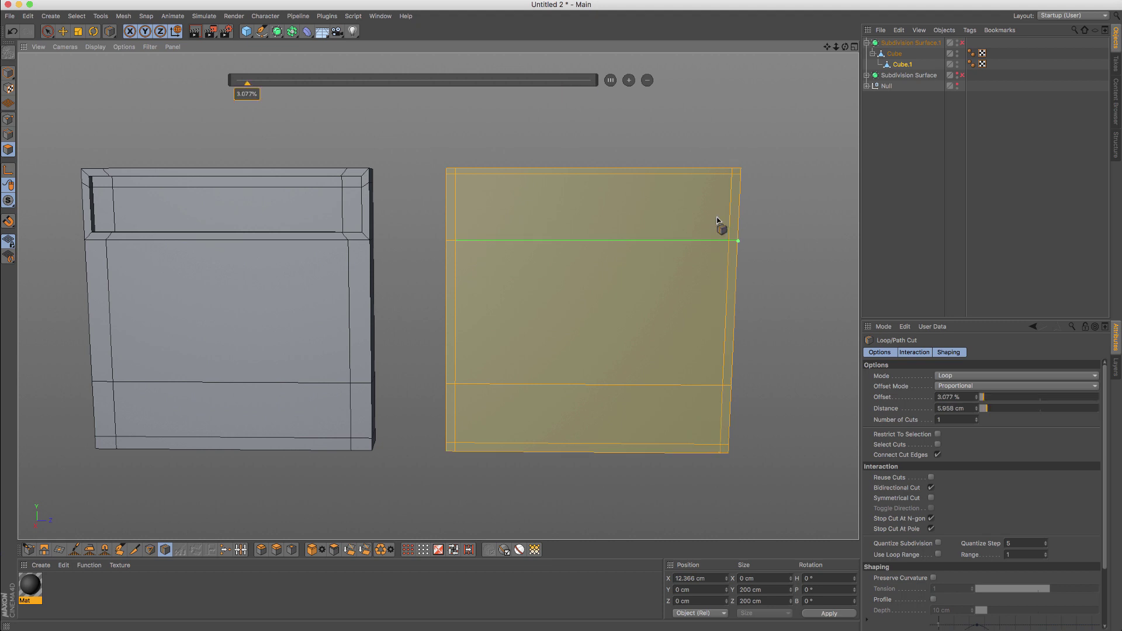
Step: Toggle the Subdivision Surface on and off to compare the edge roundness of the two slabs
{"action": "mouse_move", "coordinate": [721, 226]}
{"action": "left_mouse_down", "text": "alt"}
{"action": "mouse_move", "coordinate": [623, 215]}
{"action": "mouse_move", "coordinate": [717, 238]}
{"action": "left_mouse_up", "text": "alt"}
{"action": "key", "text": "q"}
{"action": "key", "text": "q"}
{"action": "left_click_drag", "start_coordinate": [561, 231], "coordinate": [584, 203], "text": "alt"}
{"action": "key", "text": "q"}
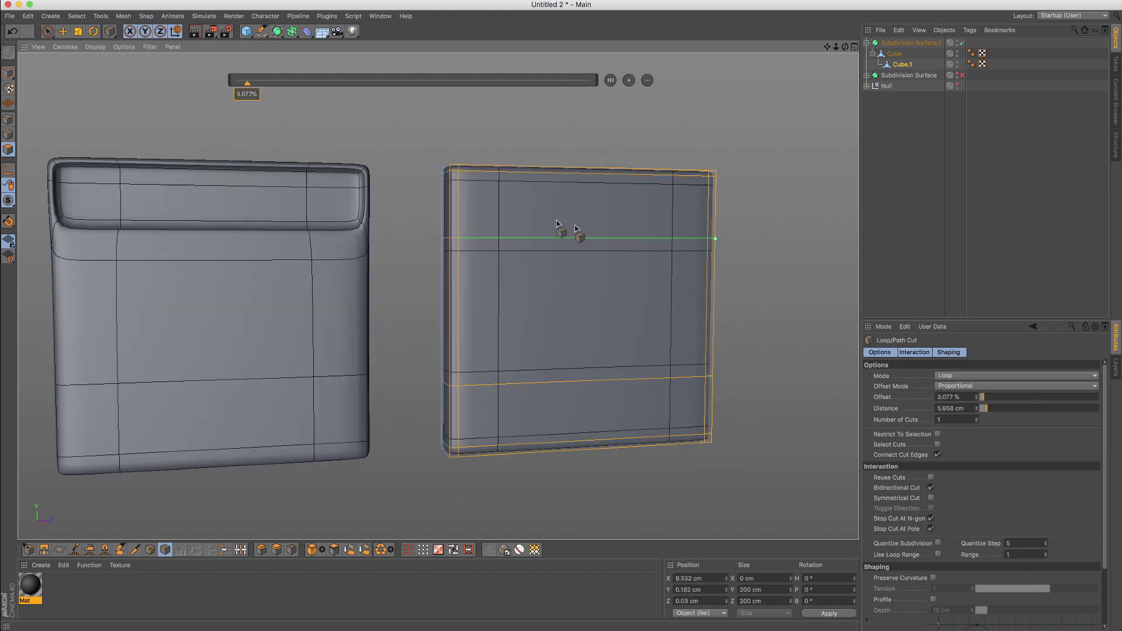
{"action": "key", "text": "q"}
{"action": "key", "text": "q"}
{"action": "key", "text": "q"}
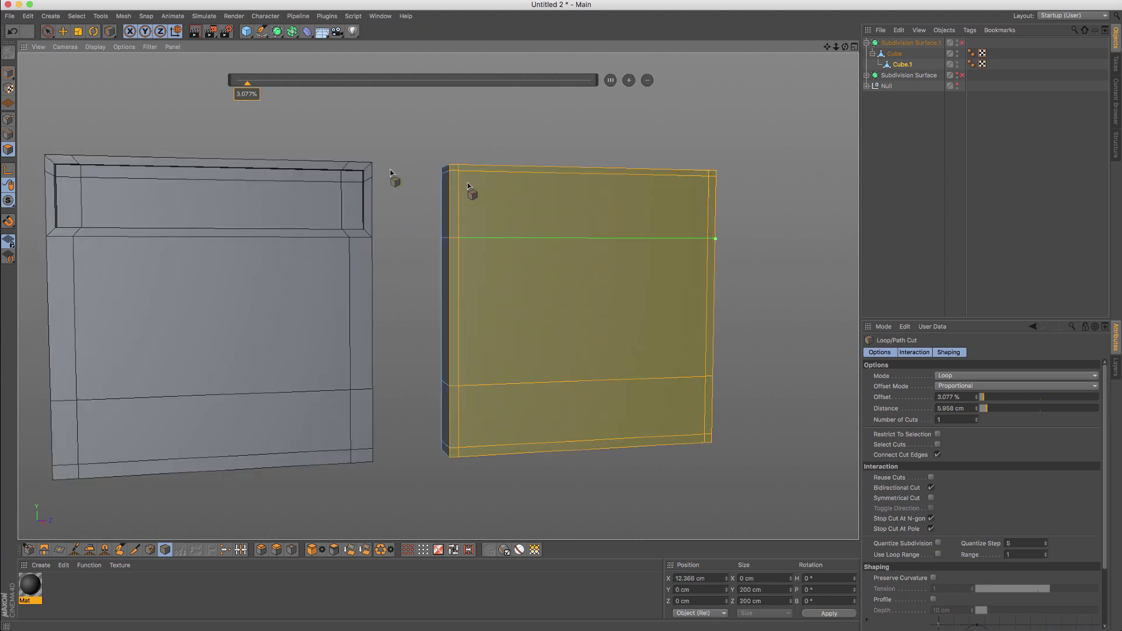
Step: Select Cube.1's large upper front polygon inside the border cuts
{"action": "left_click", "coordinate": [52, 34]}
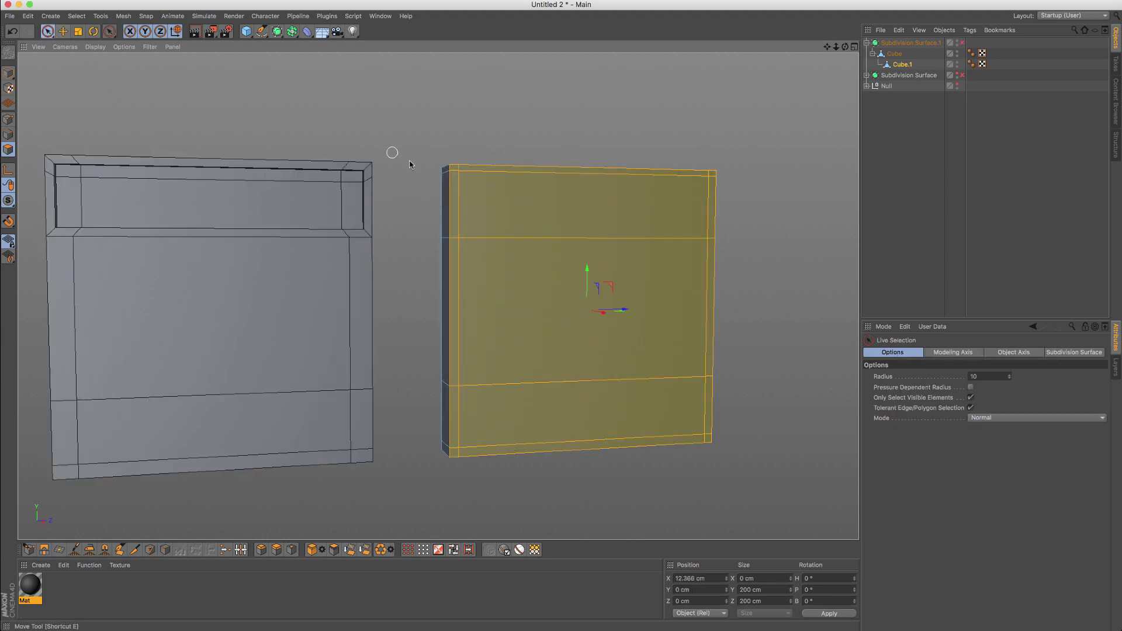
{"action": "left_click", "coordinate": [508, 188]}
{"action": "scroll", "coordinate": [512, 217], "scroll_direction": "up", "scroll_amount": 2}
{"action": "scroll", "coordinate": [563, 219], "scroll_direction": "up", "scroll_amount": 1}
Step: Try insetting Cube.1's selected polygon by 5.511 cm, pushing it inward and adding vertical loop cuts near both recess ends
{"action": "key", "text": "i"}
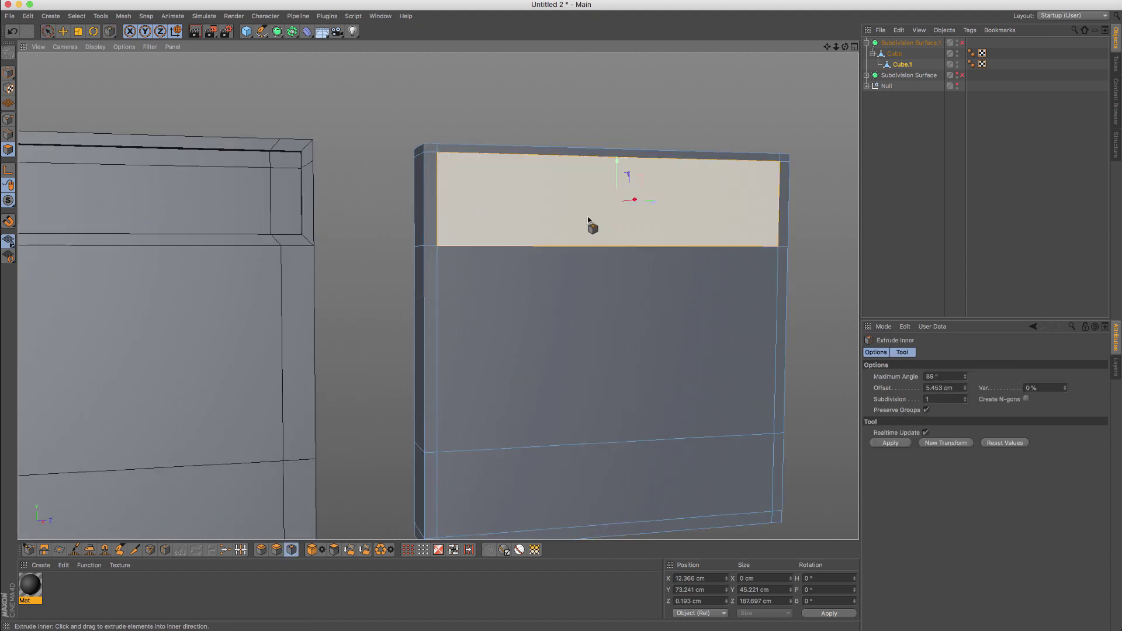
{"action": "left_click_drag", "start_coordinate": [588, 220], "coordinate": [623, 208]}
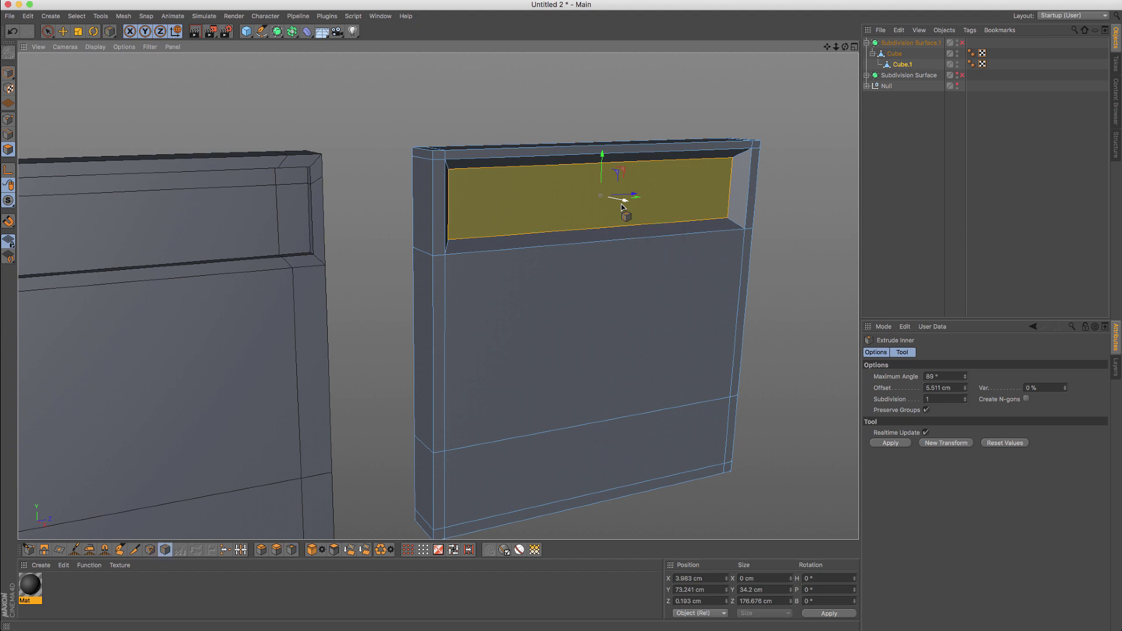
{"action": "key", "text": "k"}
{"action": "key", "text": "l"}
{"action": "left_click", "coordinate": [475, 260]}
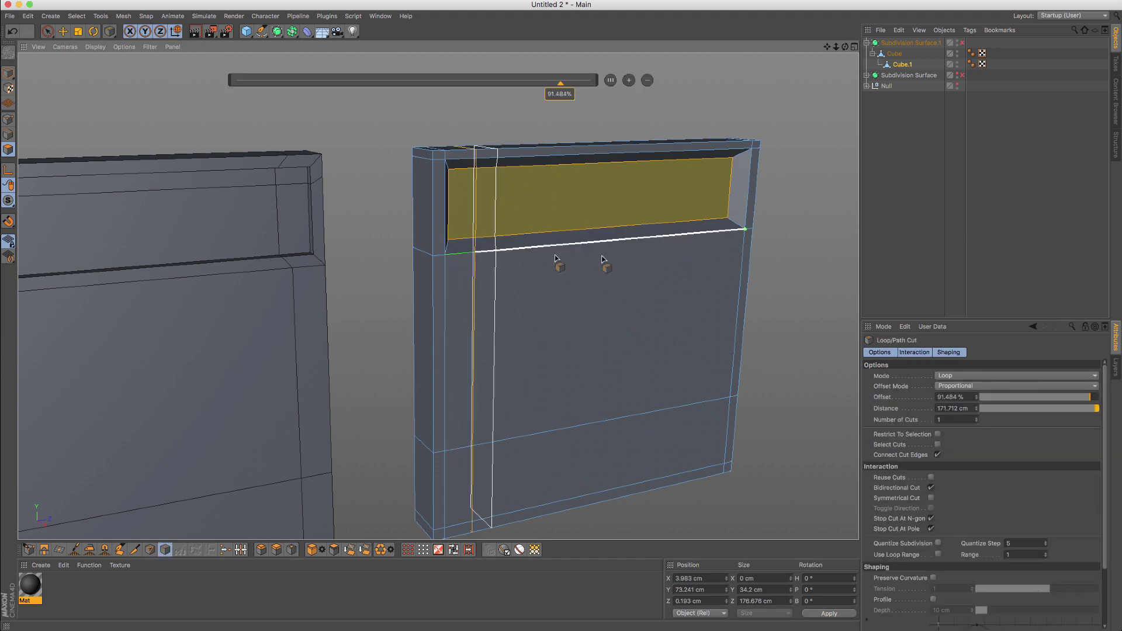
{"action": "left_click", "coordinate": [742, 234]}
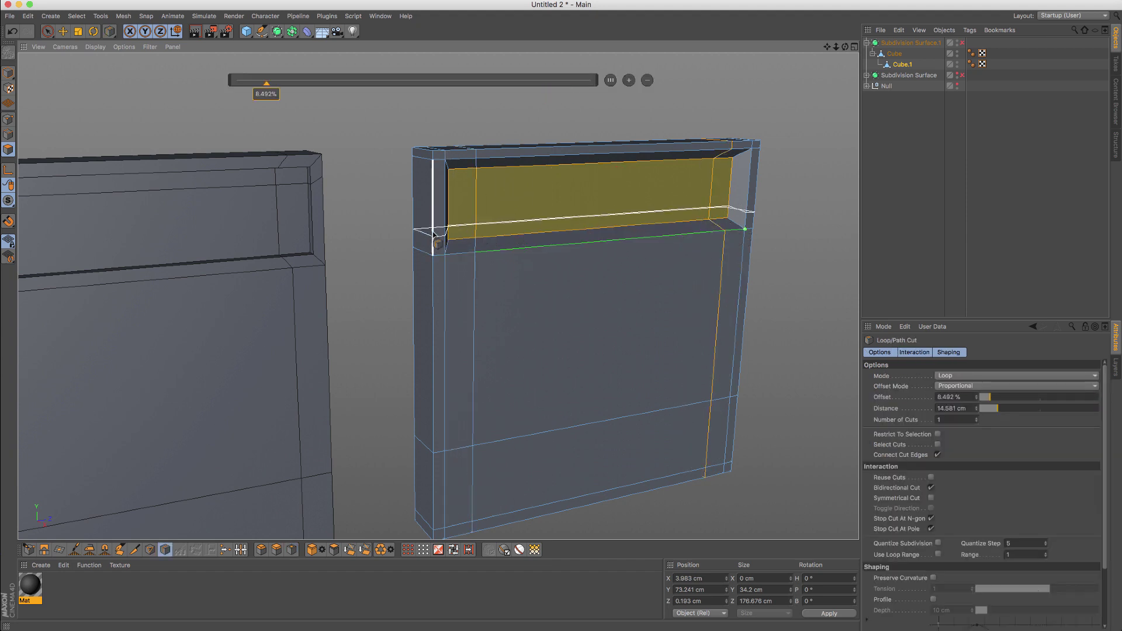
Step: Undo the vertical loop cuts, recess and inset on Cube.1
{"action": "key", "text": "super+z"}
{"action": "key", "text": "super+z"}
{"action": "key", "text": "super+z"}
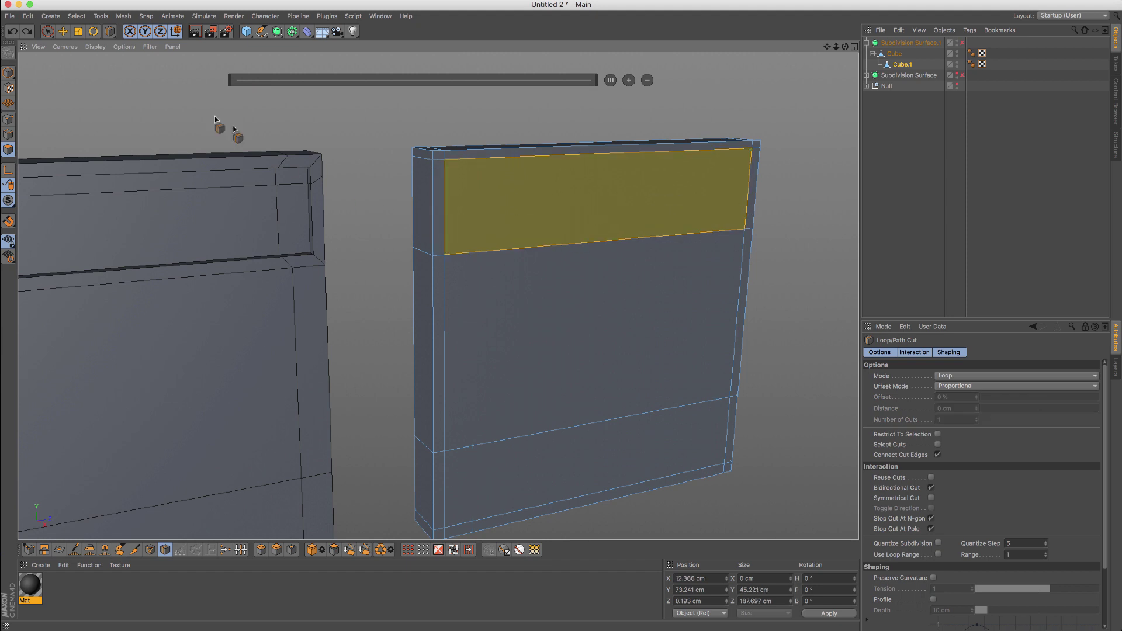
Step: Inset Cube.1's upper front polygon with Extrude Inner and push it inward to X 6.114 cm
{"action": "key", "text": "i"}
{"action": "left_click_drag", "start_coordinate": [621, 193], "coordinate": [609, 197]}
{"action": "left_click_drag", "start_coordinate": [526, 321], "coordinate": [528, 321]}
{"action": "left_click_drag", "start_coordinate": [636, 201], "coordinate": [630, 200]}
{"action": "mouse_move", "coordinate": [602, 285]}
{"action": "left_mouse_down", "text": "alt"}
{"action": "mouse_move", "coordinate": [646, 296]}
{"action": "mouse_move", "coordinate": [633, 323]}
{"action": "mouse_move", "coordinate": [613, 293]}
{"action": "left_mouse_up", "text": "alt"}
Step: Add vertical loop cuts near both ends of Cube.1's recess and a horizontal one through it at 48.005%
{"action": "key", "text": "k"}
{"action": "key", "text": "l"}
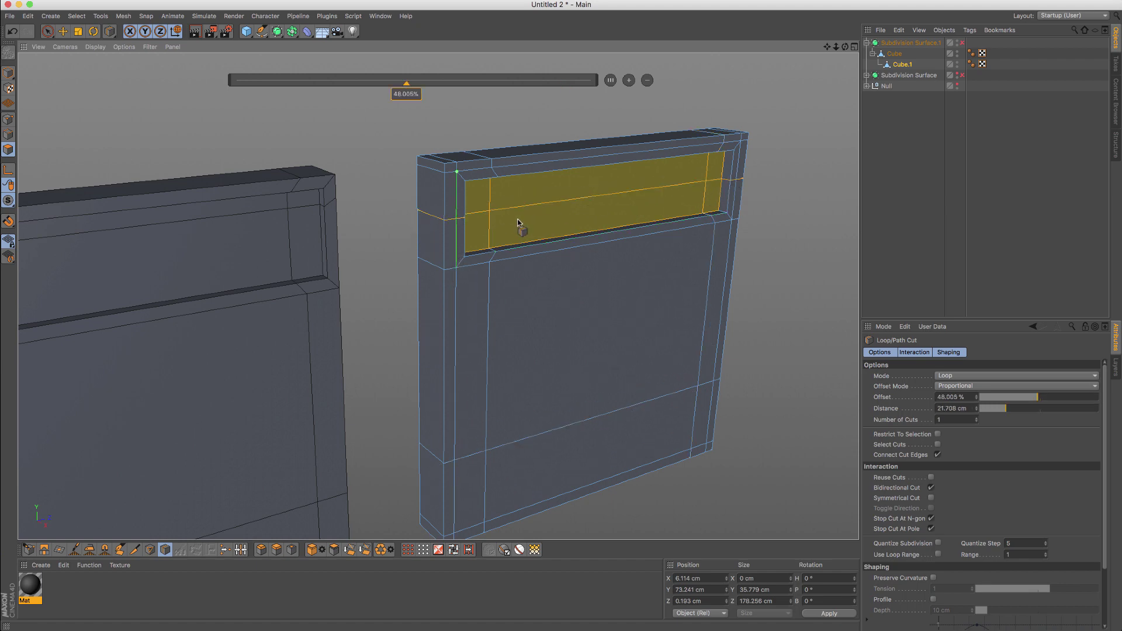
Step: Preview both recessed slabs with the Subdivision Surface on, and turn it off with Cube.1 selected
{"action": "key", "text": "q"}
{"action": "left_click_drag", "start_coordinate": [507, 193], "coordinate": [444, 178], "text": "alt"}
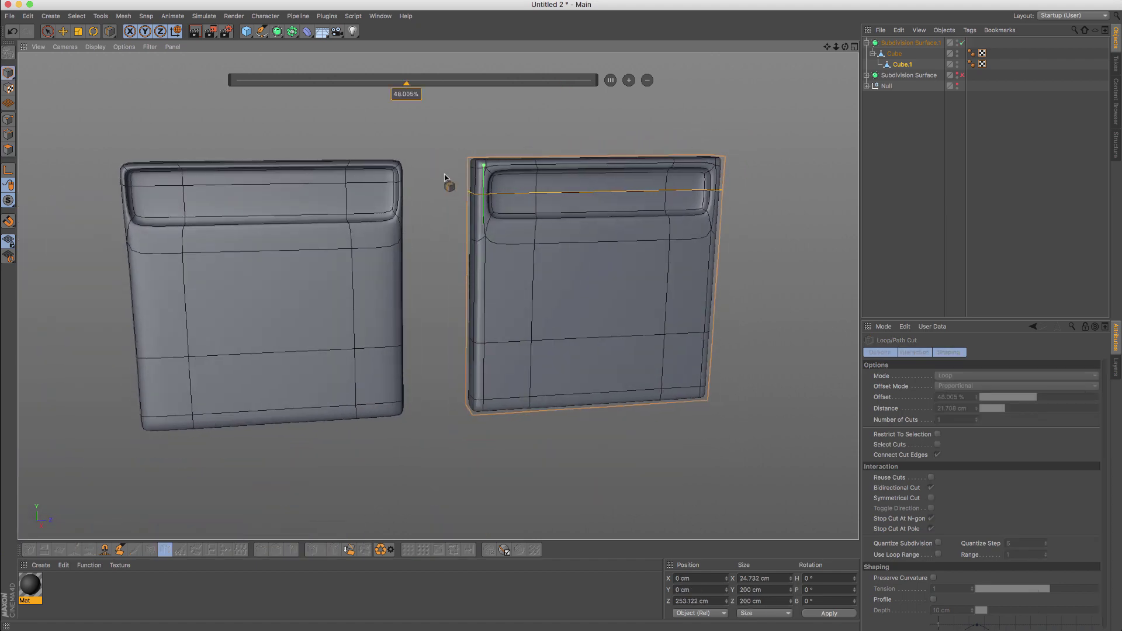
{"action": "left_click", "coordinate": [47, 31]}
{"action": "left_click_drag", "start_coordinate": [654, 188], "coordinate": [533, 162], "text": "alt"}
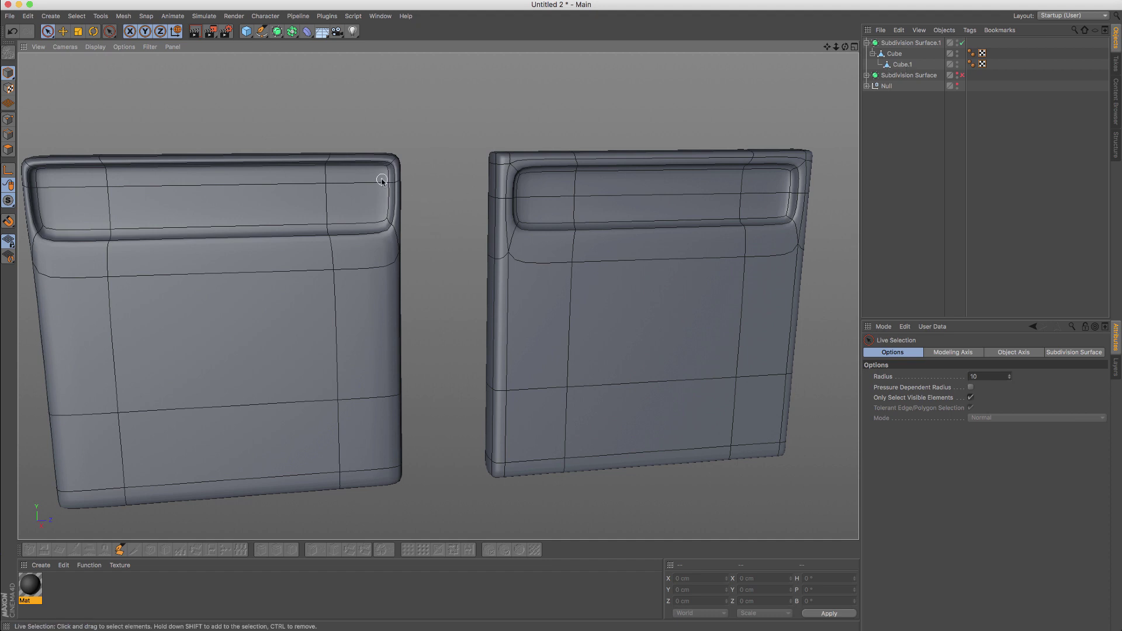
{"action": "left_click", "coordinate": [903, 64]}
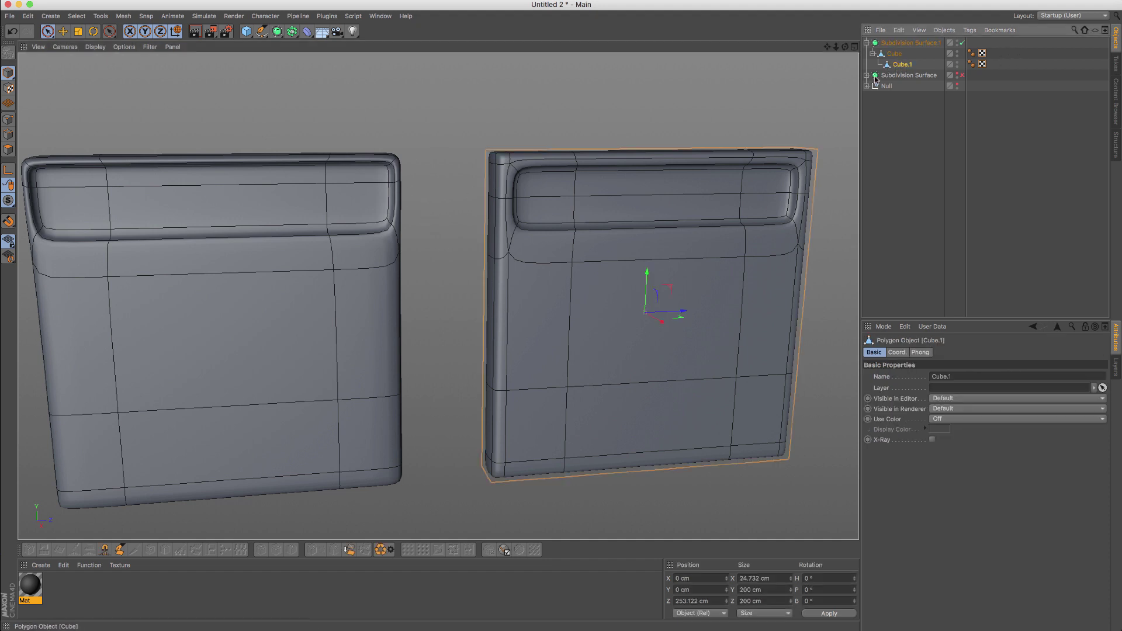
{"action": "key", "text": "q"}
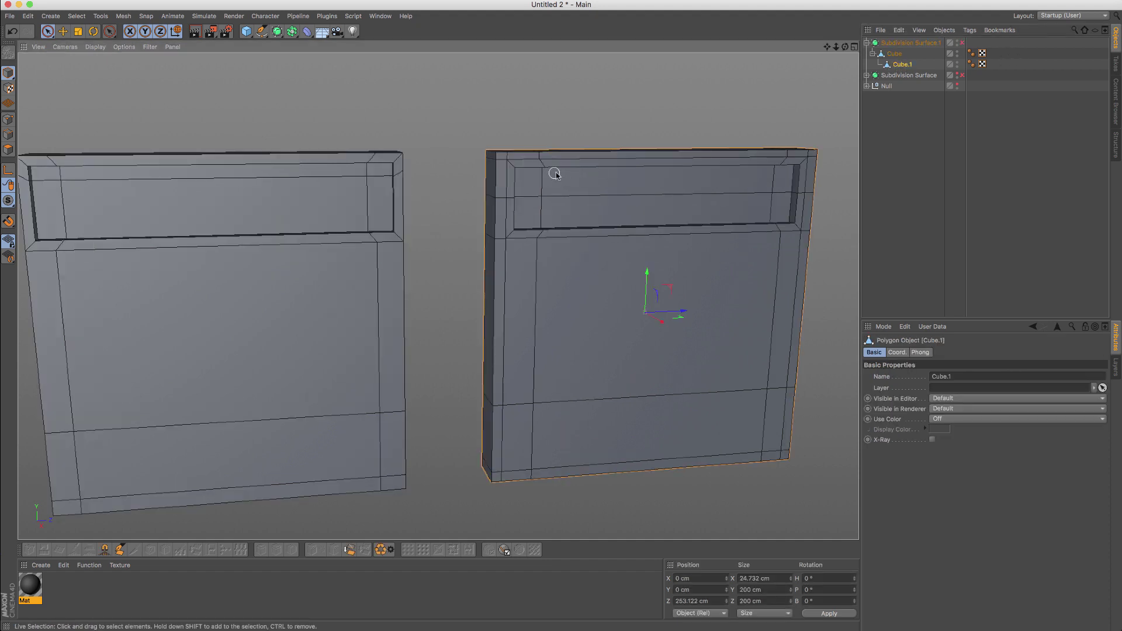
Step: Select Cube.1's recess polygons and their surrounding inset frame, and compare them with the recess corners on Cube
{"action": "left_click", "coordinate": [9, 150]}
{"action": "scroll", "coordinate": [564, 170], "scroll_direction": "up", "scroll_amount": 3}
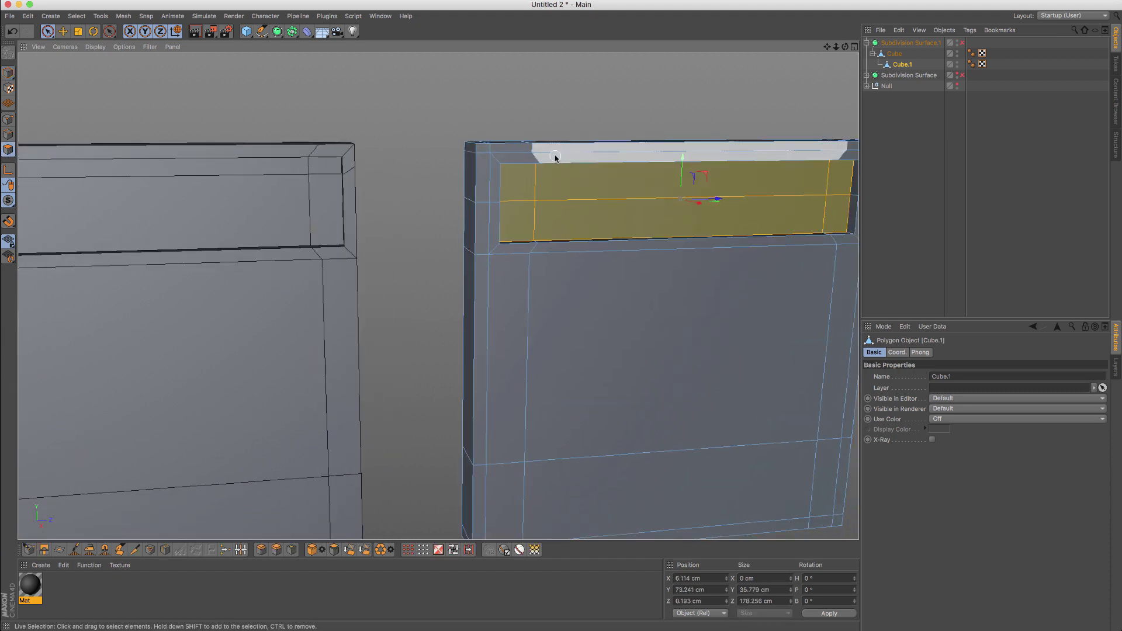
{"action": "mouse_move", "coordinate": [514, 170]}
{"action": "left_mouse_down"}
{"action": "mouse_move", "coordinate": [501, 194]}
{"action": "mouse_move", "coordinate": [514, 247]}
{"action": "mouse_move", "coordinate": [661, 238]}
{"action": "left_mouse_up"}
{"action": "scroll", "coordinate": [671, 233], "scroll_direction": "down", "scroll_amount": 2}
{"action": "left_click_drag", "start_coordinate": [767, 252], "coordinate": [776, 221], "text": "shift"}
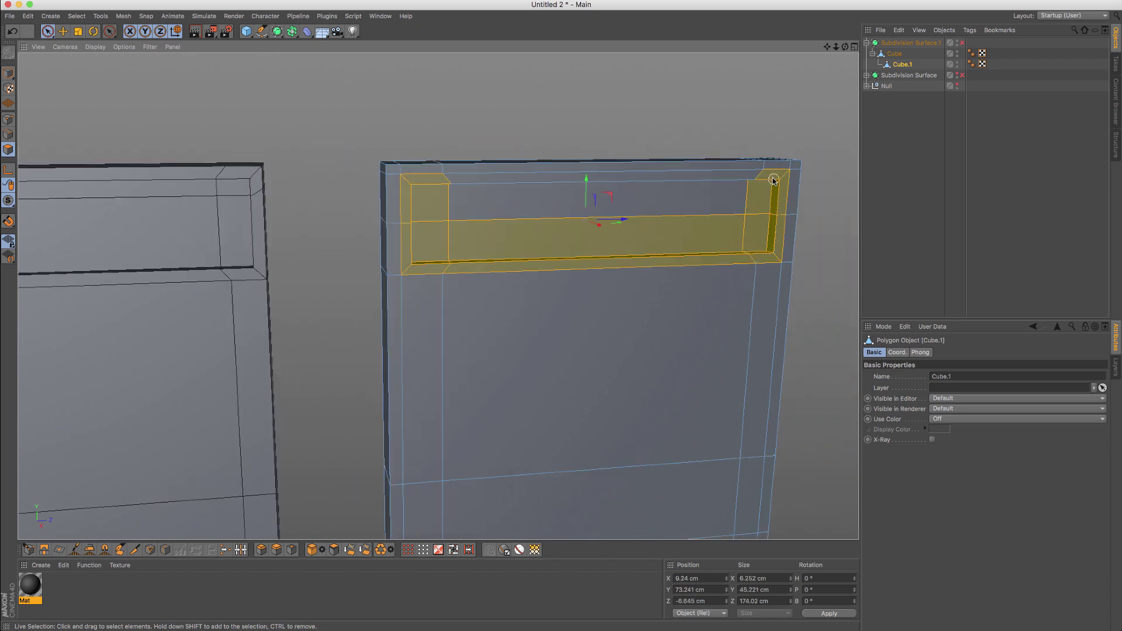
{"action": "left_click_drag", "start_coordinate": [772, 180], "coordinate": [602, 182], "text": "shift"}
{"action": "left_click_drag", "start_coordinate": [430, 187], "coordinate": [478, 194], "text": "alt"}
{"action": "middle_click_drag", "start_coordinate": [240, 215], "coordinate": [457, 216], "text": "alt"}
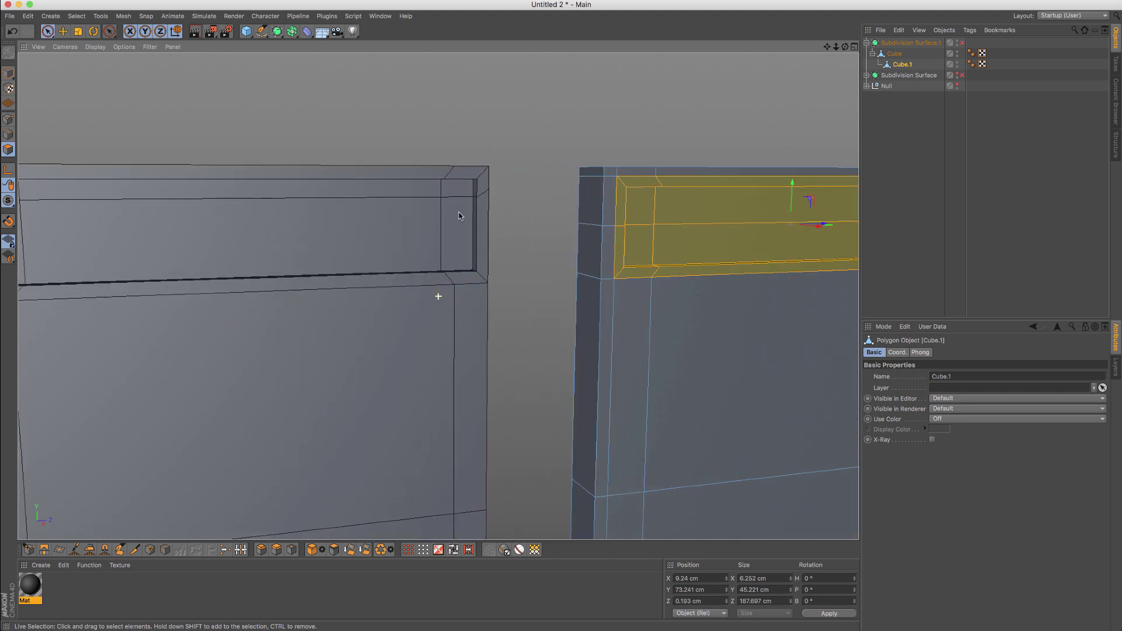
{"action": "left_click_drag", "start_coordinate": [477, 180], "coordinate": [456, 185], "text": "alt"}
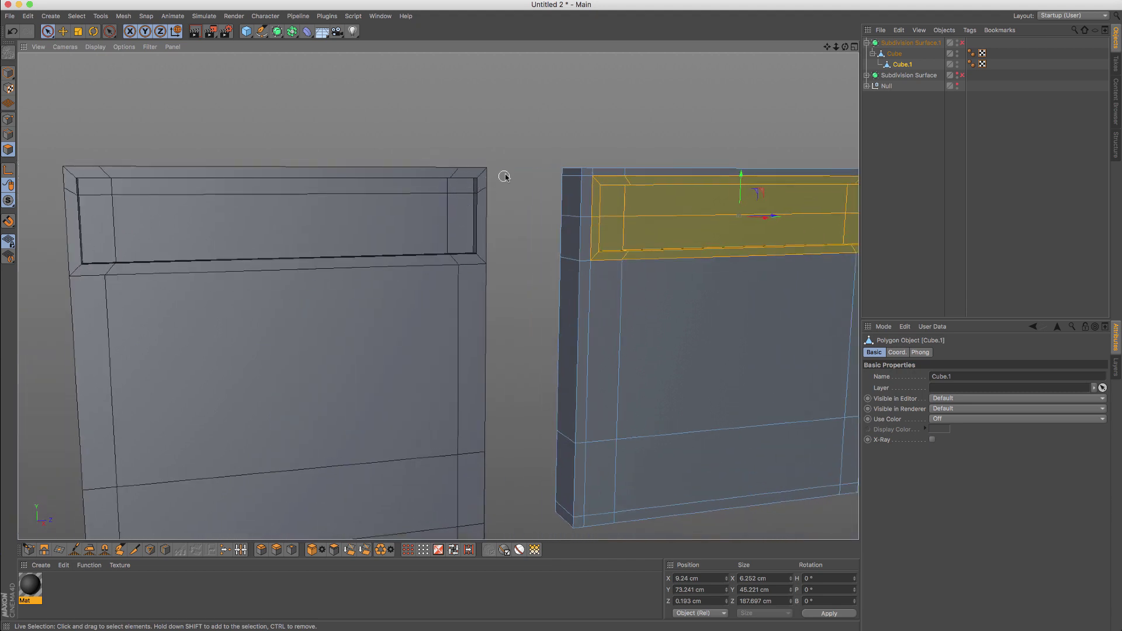
{"action": "right_click_drag", "start_coordinate": [507, 175], "coordinate": [489, 177], "text": "alt"}
{"action": "middle_click_drag", "start_coordinate": [557, 201], "coordinate": [490, 178], "text": "alt"}
{"action": "left_click_drag", "start_coordinate": [591, 169], "coordinate": [426, 296], "text": "alt"}
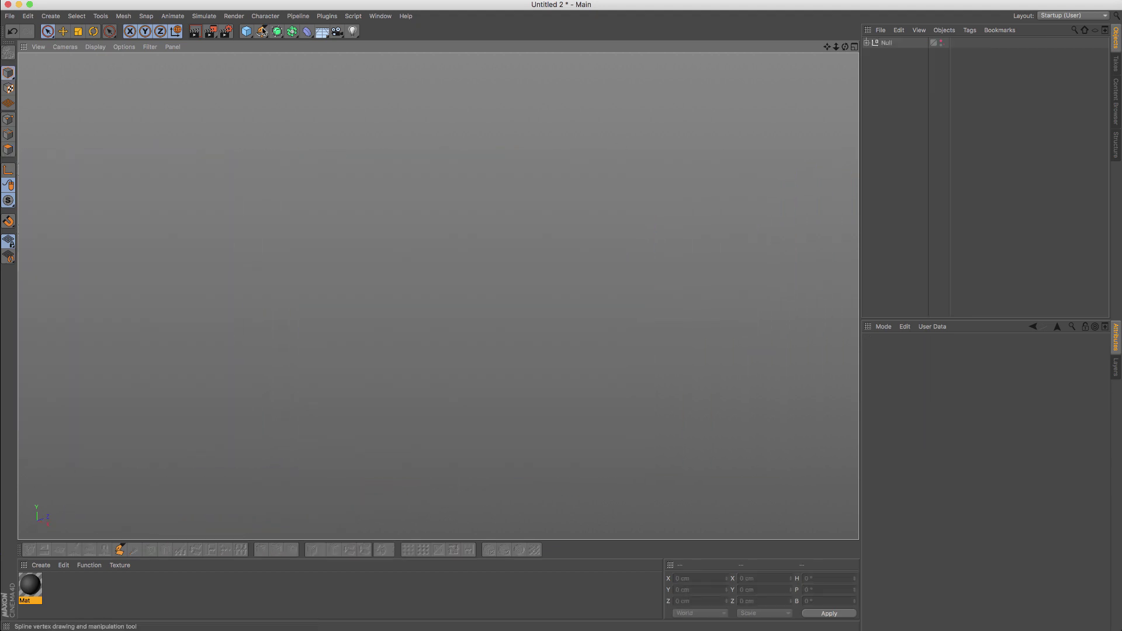
Step: Add a cylinder to the cleared scene and set its orientation to -X
{"action": "left_click_drag", "start_coordinate": [246, 31], "coordinate": [463, 43]}
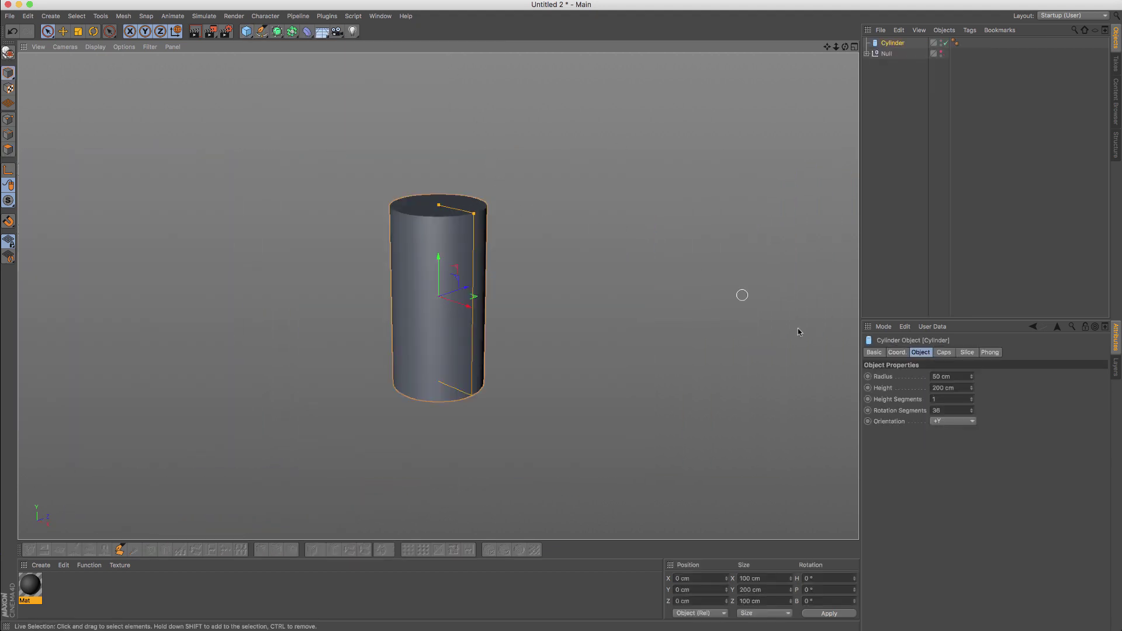
{"action": "left_click", "coordinate": [944, 421]}
{"action": "left_click", "coordinate": [948, 450]}
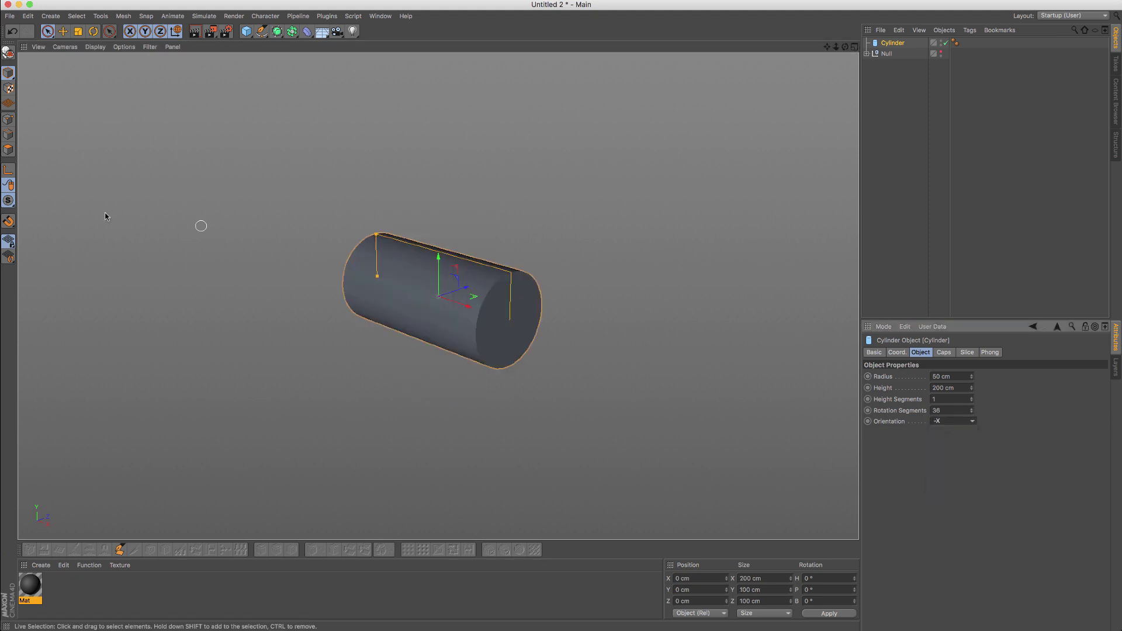
Step: Convert the cylinder to an editable polygon object, working in polygon mode with all its polygons selected
{"action": "left_click", "coordinate": [8, 151]}
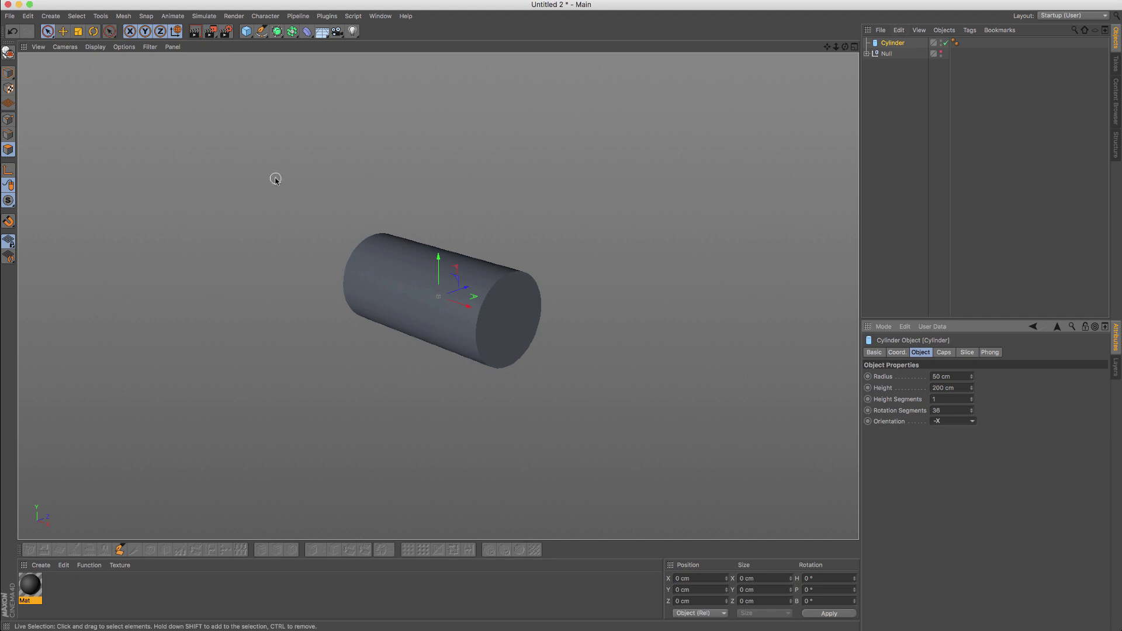
{"action": "key", "text": "c"}
{"action": "key", "text": "ctrl+a"}
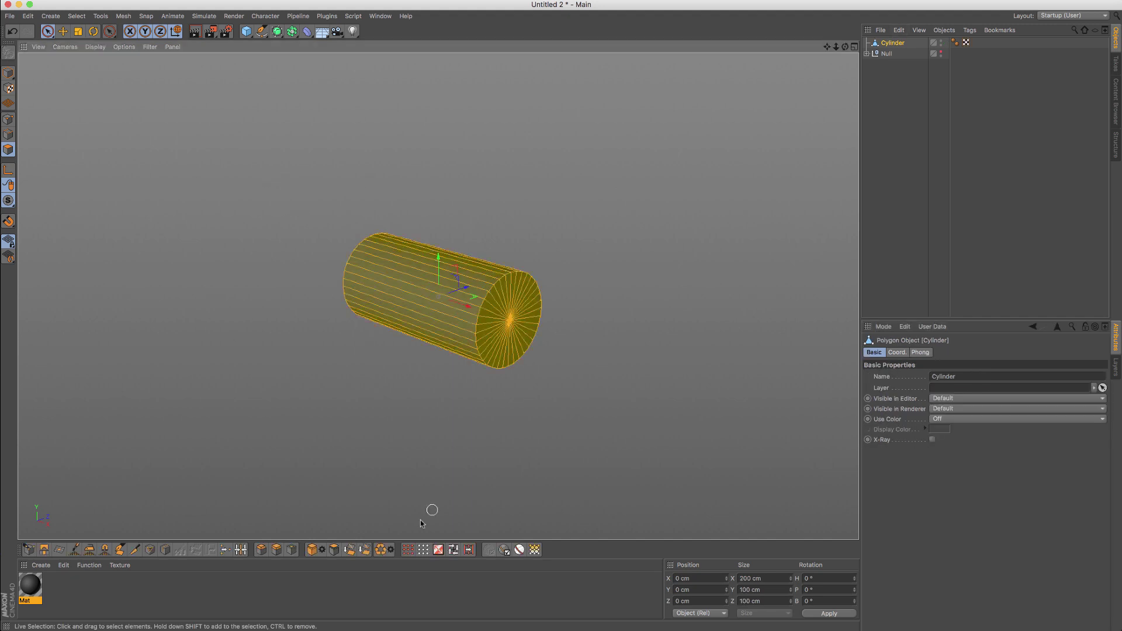
{"action": "left_click", "coordinate": [450, 447]}
Step: Select the band of side polygons along the upper part of the cylinder, between its end caps
{"action": "mouse_move", "coordinate": [462, 258]}
{"action": "left_mouse_down", "text": "alt"}
{"action": "mouse_move", "coordinate": [483, 247]}
{"action": "mouse_move", "coordinate": [432, 280]}
{"action": "mouse_move", "coordinate": [501, 265]}
{"action": "mouse_move", "coordinate": [417, 253]}
{"action": "left_mouse_up", "text": "alt"}
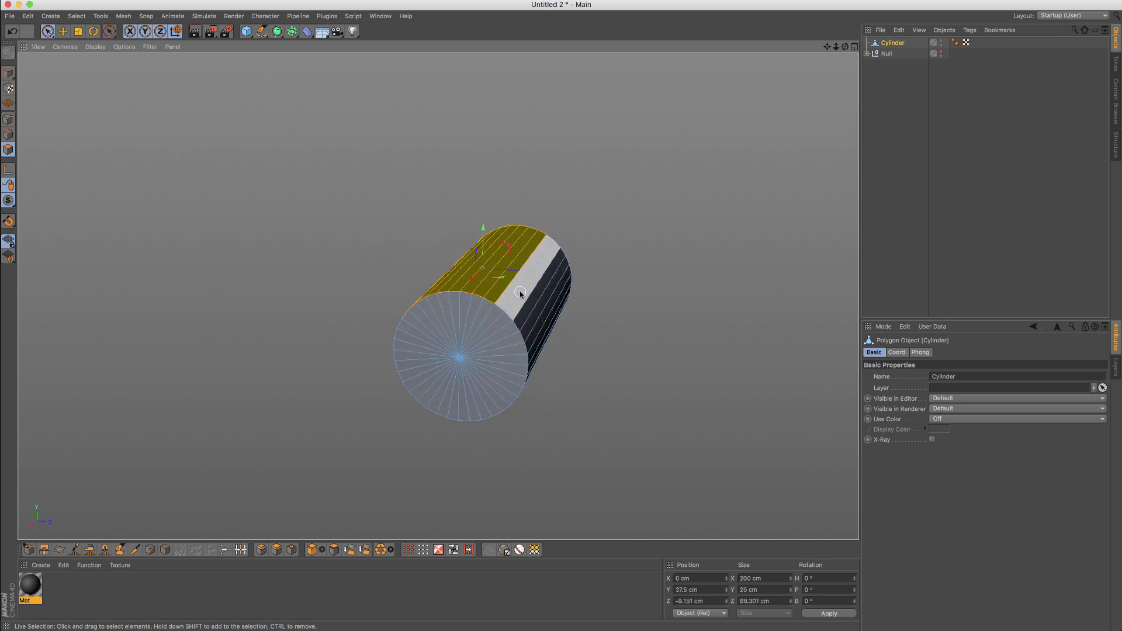
{"action": "mouse_move", "coordinate": [520, 295]}
{"action": "left_mouse_down", "text": "shift"}
{"action": "mouse_move", "coordinate": [526, 303]}
{"action": "mouse_move", "coordinate": [458, 280]}
{"action": "mouse_move", "coordinate": [486, 276]}
{"action": "mouse_move", "coordinate": [473, 288]}
{"action": "mouse_move", "coordinate": [475, 140]}
{"action": "left_mouse_up", "text": "shift"}
{"action": "scroll", "coordinate": [458, 281], "scroll_direction": "up", "scroll_amount": 3}
{"action": "key", "text": "super+z"}
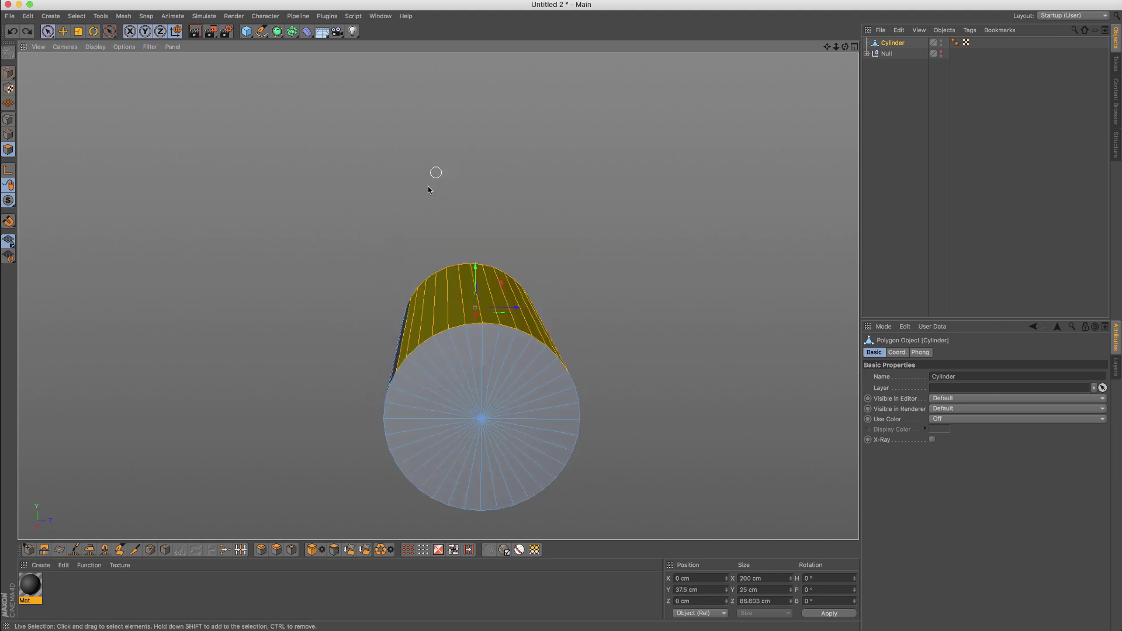
Step: Complete the selection of side polygons along the cylinder's upper part and try extruding the band upward
{"action": "left_click", "coordinate": [403, 349], "text": "shift"}
{"action": "left_click_drag", "start_coordinate": [403, 349], "coordinate": [448, 156], "text": "alt"}
{"action": "left_click_drag", "start_coordinate": [403, 214], "coordinate": [450, 203], "text": "alt"}
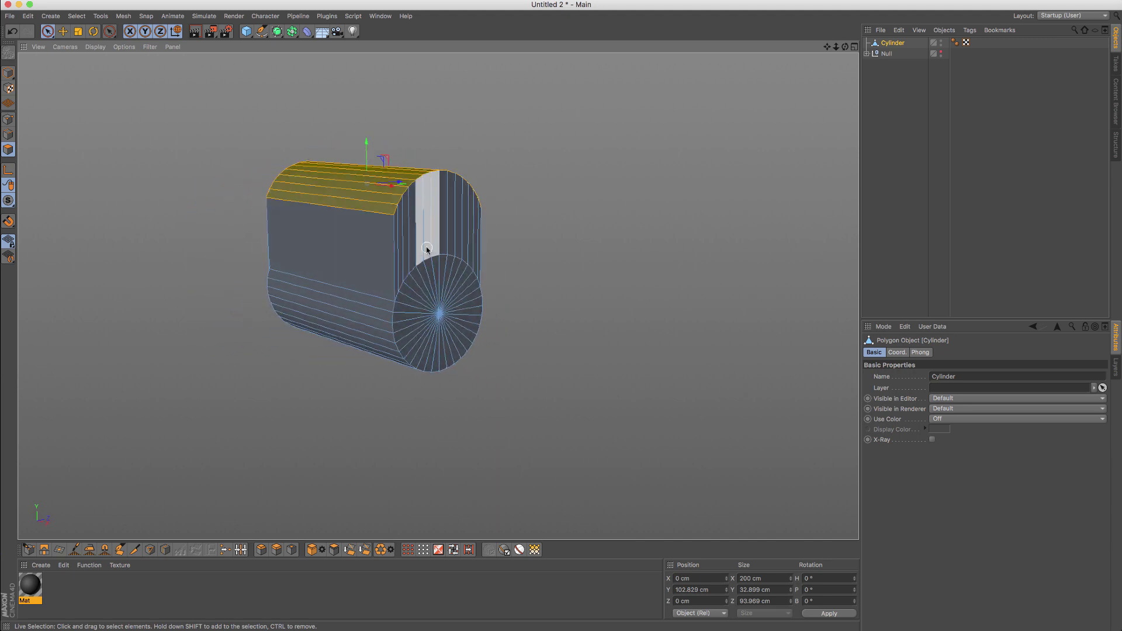
{"action": "key", "text": "super+z"}
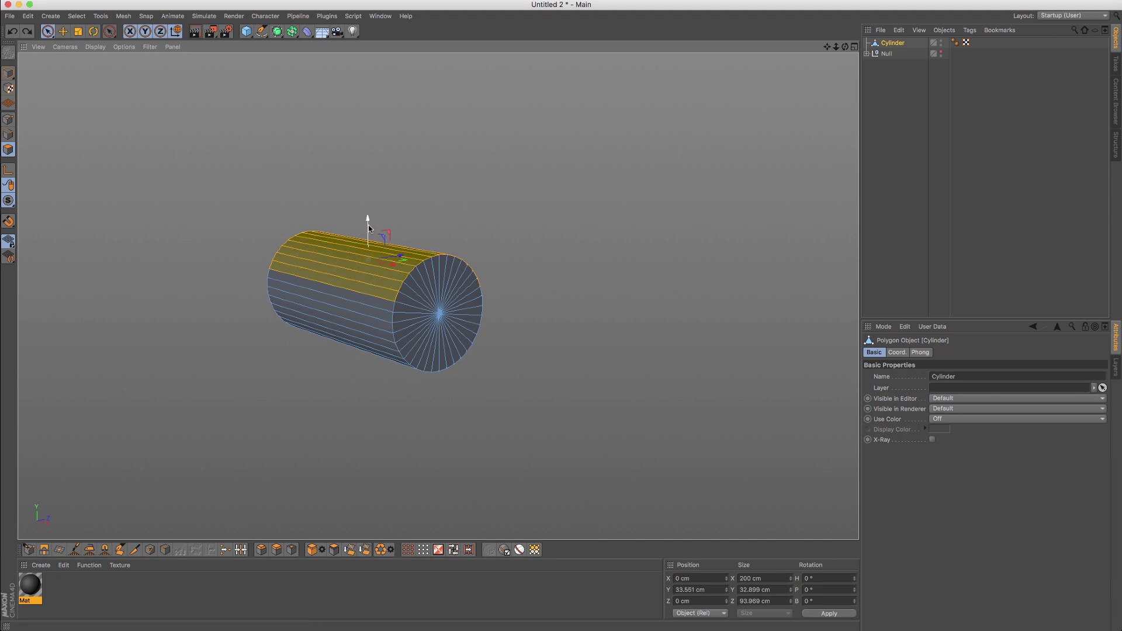
Step: Try moving the selected upper band straight up without extruding it, and select the stretched end cap for comparison
{"action": "left_click_drag", "start_coordinate": [369, 233], "coordinate": [377, 169]}
{"action": "left_click_drag", "start_coordinate": [426, 206], "coordinate": [394, 204], "text": "alt"}
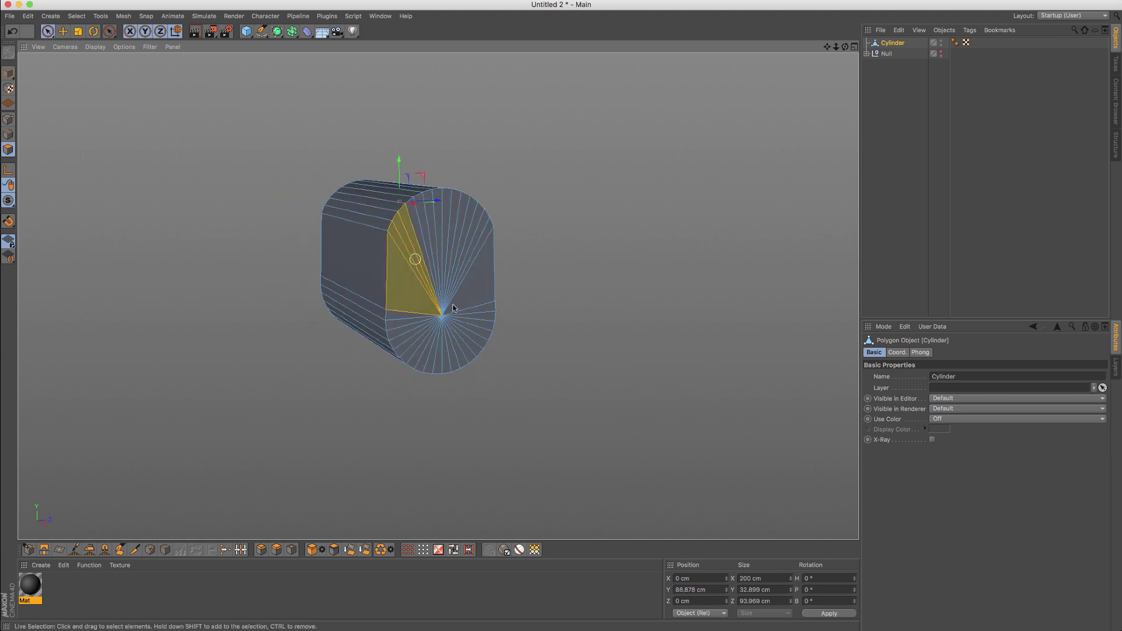
{"action": "double_click", "coordinate": [412, 238]}
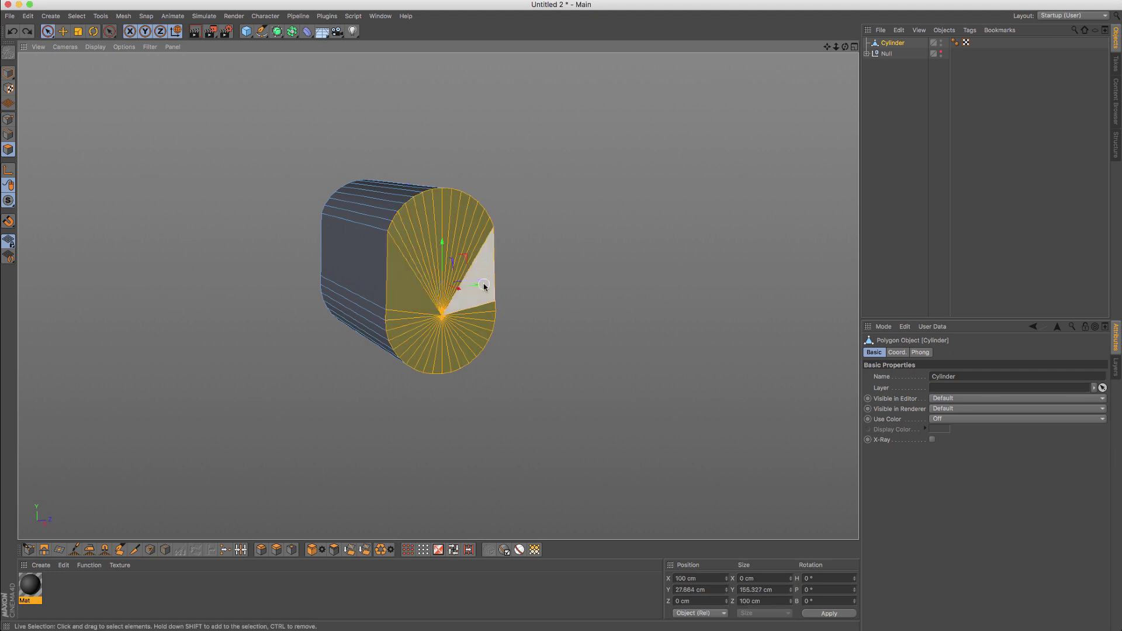
{"action": "key", "text": "super+z"}
{"action": "key", "text": "super+z"}
Step: Extrude the upper band to a Y position of about 105 cm and select the round end cap's polygons
{"action": "left_click_drag", "start_coordinate": [401, 221], "coordinate": [396, 150]}
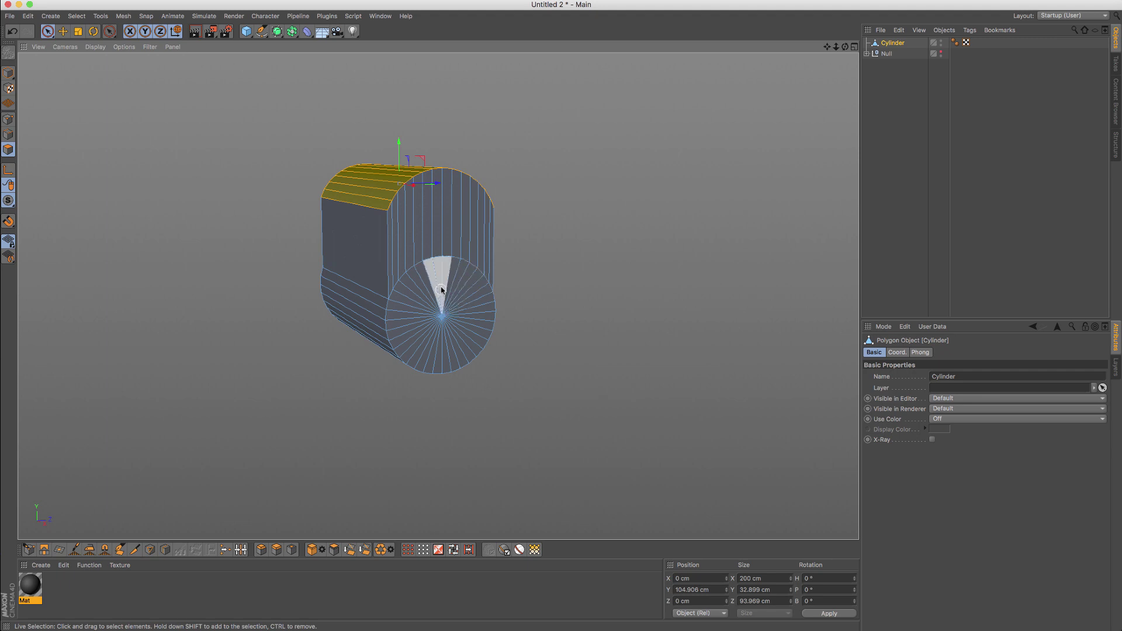
{"action": "mouse_move", "coordinate": [443, 260]}
{"action": "left_mouse_down"}
{"action": "mouse_move", "coordinate": [409, 266]}
{"action": "mouse_move", "coordinate": [466, 326]}
{"action": "mouse_move", "coordinate": [444, 292]}
{"action": "mouse_move", "coordinate": [439, 309]}
{"action": "mouse_move", "coordinate": [414, 310]}
{"action": "mouse_move", "coordinate": [459, 319]}
{"action": "mouse_move", "coordinate": [488, 268]}
{"action": "left_mouse_up"}
Step: Try insetting the round end cap with Extrude Inner while it is still flush with the raised body
{"action": "key", "text": "m"}
{"action": "key", "text": "w"}
{"action": "key", "text": "super+z"}
{"action": "key", "text": "super+z"}
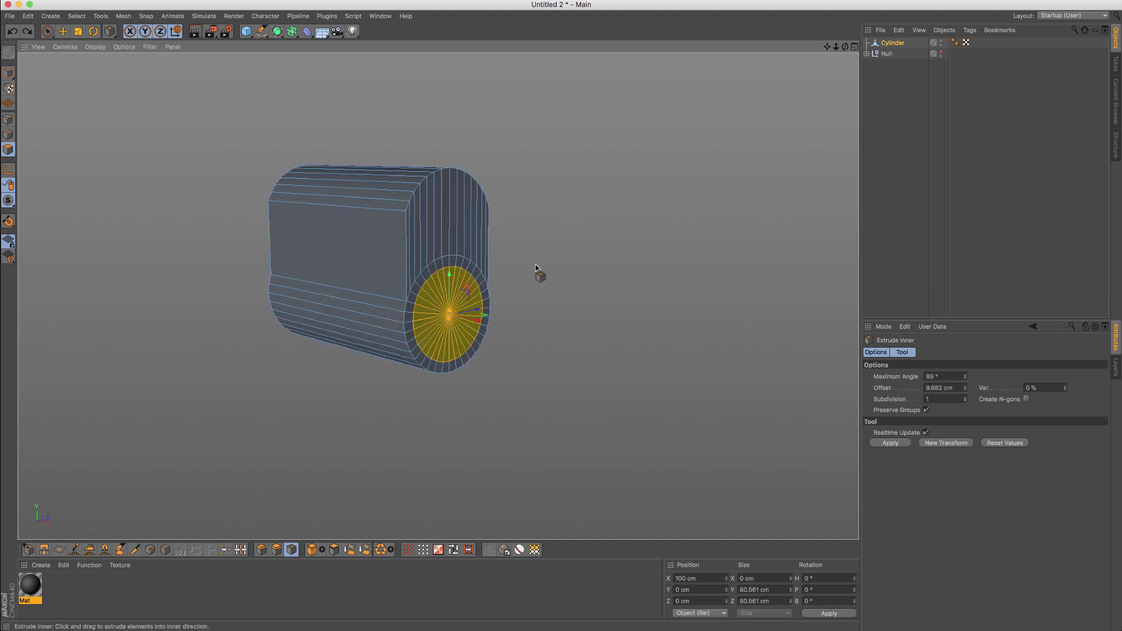
{"action": "right_click", "coordinate": [534, 270]}
{"action": "key", "text": "Escape"}
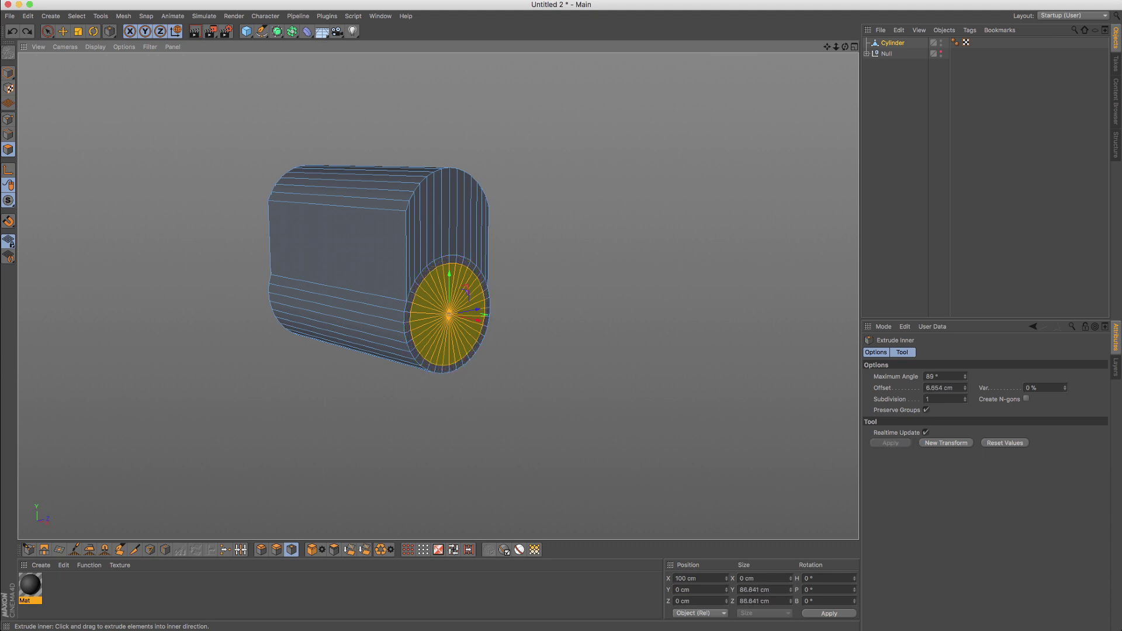
{"action": "key", "text": "super+z"}
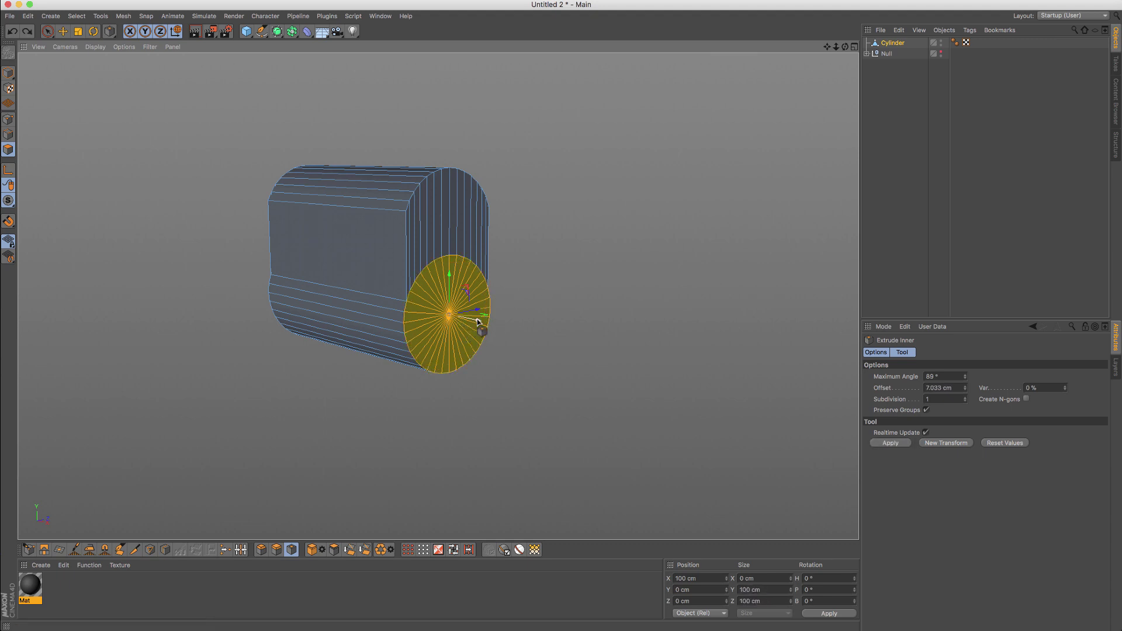
{"action": "left_click_drag", "start_coordinate": [478, 322], "coordinate": [477, 319]}
{"action": "key", "text": "super+z"}
{"action": "key", "text": "super+z"}
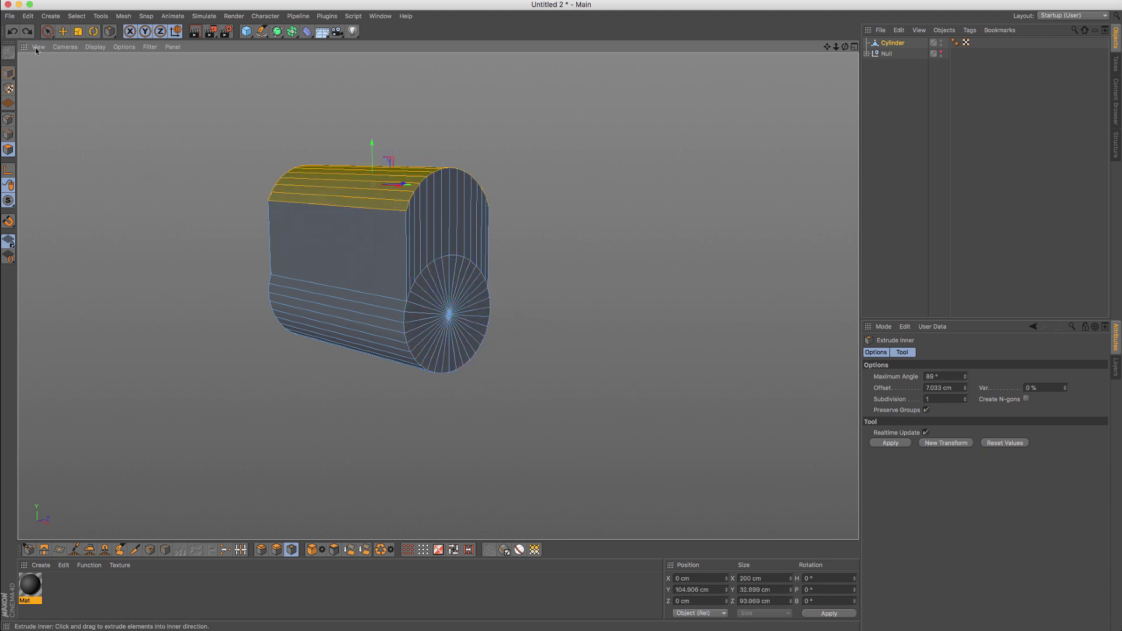
Step: Restore the end cap selection, extrude it outward to an X position of about 118 cm and inset it about 5.5 cm
{"action": "left_click", "coordinate": [17, 33]}
{"action": "left_click", "coordinate": [28, 33]}
{"action": "left_click", "coordinate": [28, 33]}
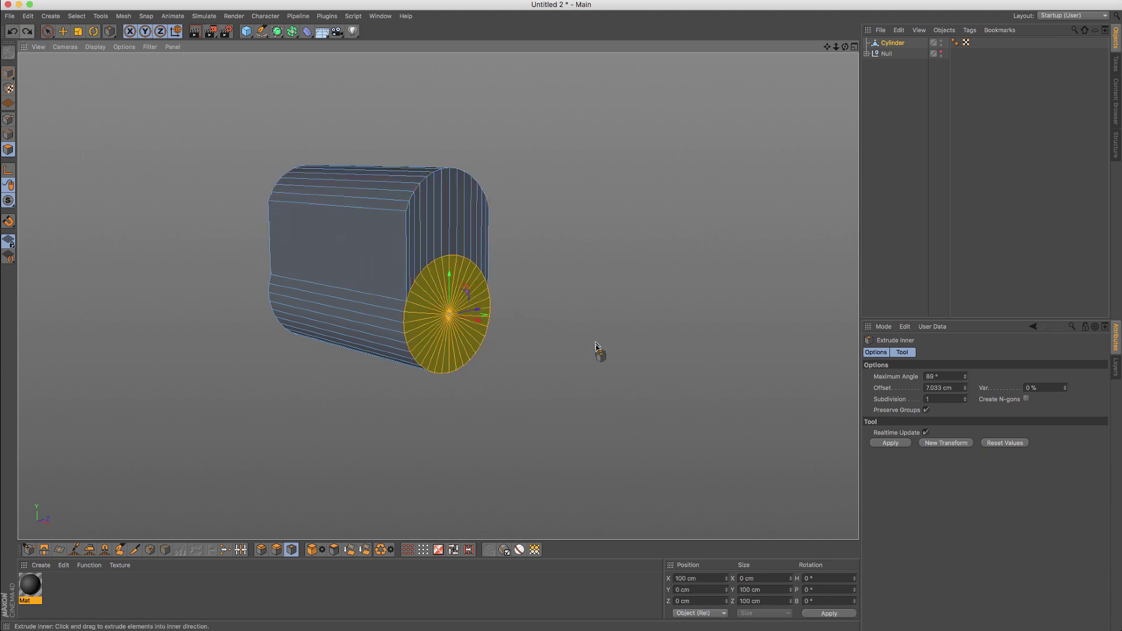
{"action": "left_click_drag", "start_coordinate": [474, 320], "coordinate": [441, 270]}
{"action": "right_click_drag", "start_coordinate": [441, 270], "coordinate": [463, 266], "text": "alt"}
{"action": "left_click_drag", "start_coordinate": [462, 265], "coordinate": [491, 250], "text": "alt"}
{"action": "right_click", "coordinate": [491, 249]}
{"action": "key", "text": "Escape"}
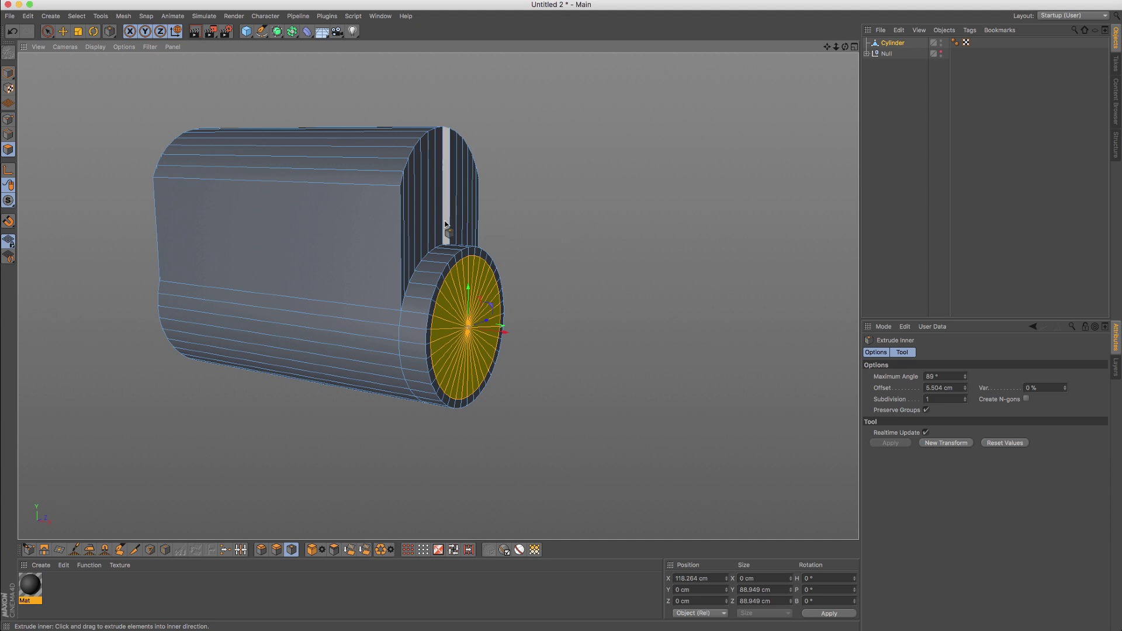
Step: Add a loop cut through the raised part's vertical walls at about 26.6% offset, above the round cap
{"action": "key", "text": "k"}
{"action": "key", "text": "l"}
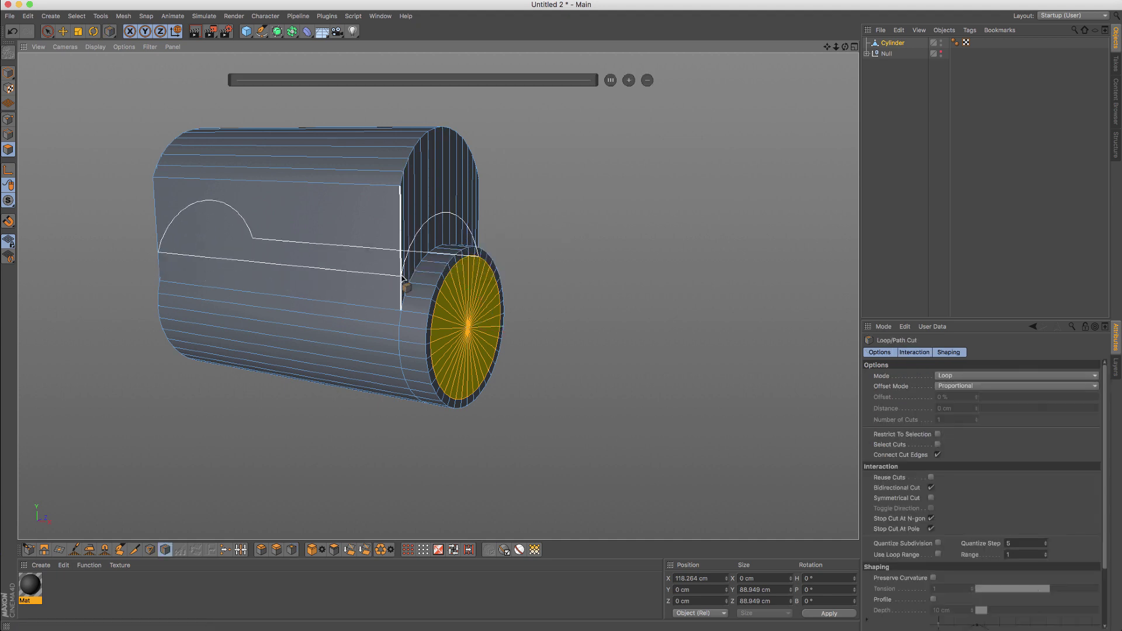
{"action": "left_click", "coordinate": [403, 281]}
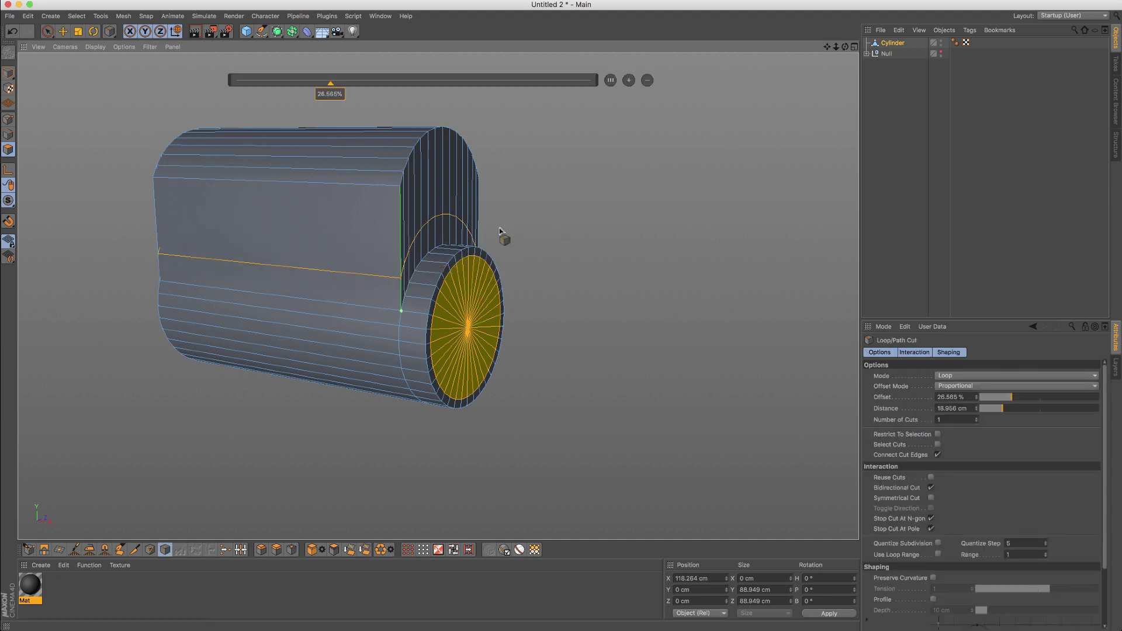
{"action": "left_click_drag", "start_coordinate": [497, 232], "coordinate": [733, 99], "text": "alt"}
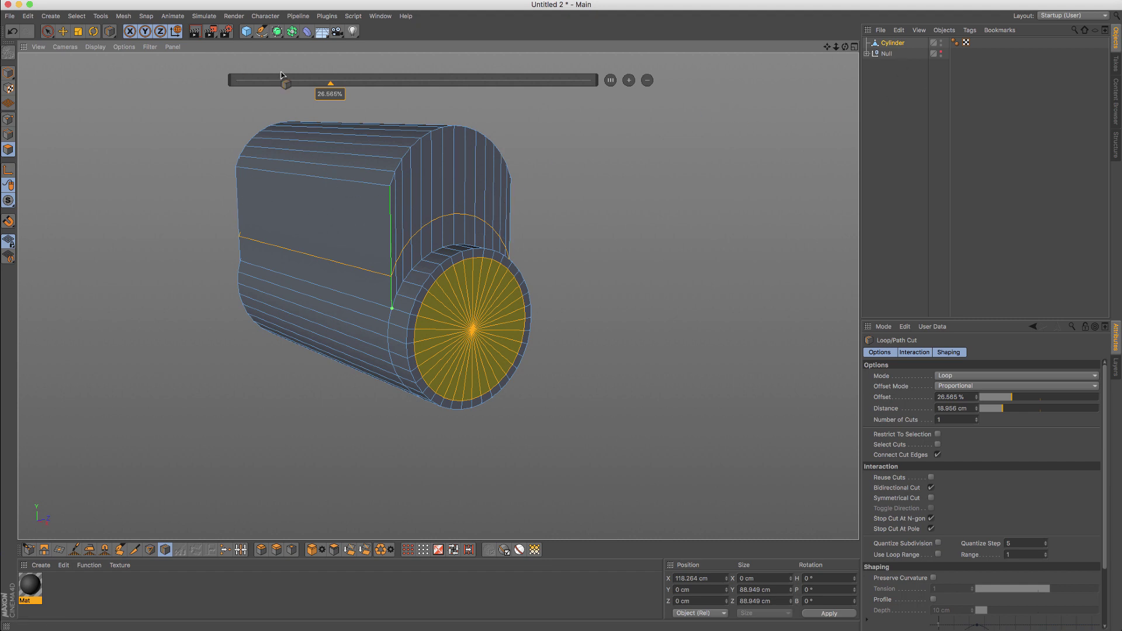
Step: Parent the Cylinder under a Subdivision Surface, view the smoothed shape, and turn the smoothing off with the Cylinder selected
{"action": "left_click", "coordinate": [282, 35], "text": "alt"}
{"action": "left_click_drag", "start_coordinate": [374, 234], "coordinate": [490, 211], "text": "alt"}
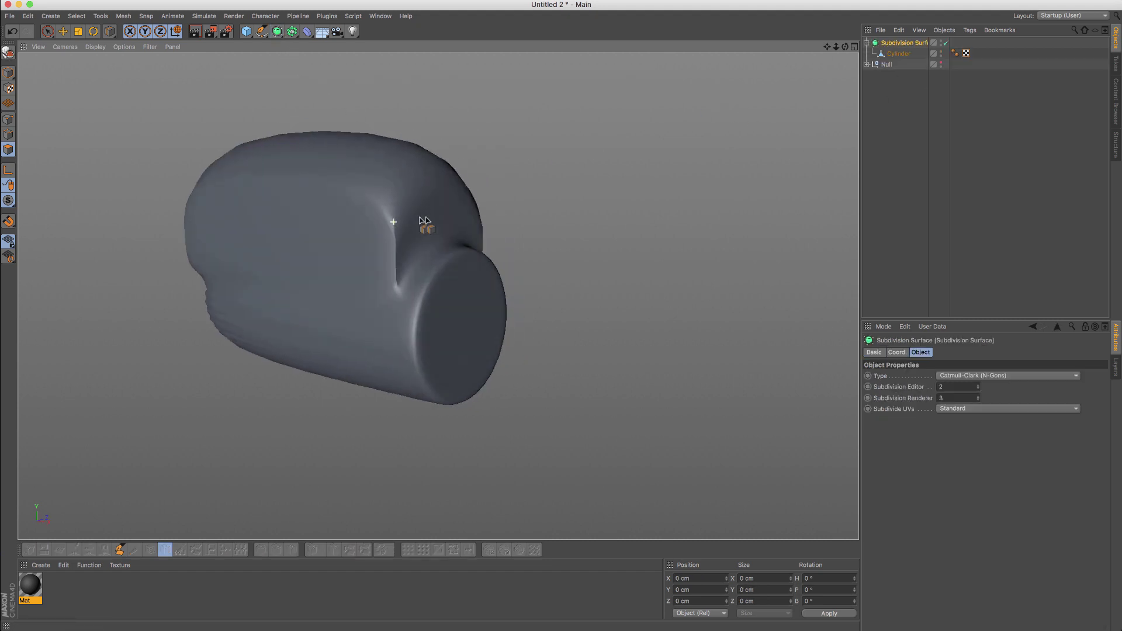
{"action": "left_click", "coordinate": [901, 56]}
{"action": "key", "text": "q"}
Step: Add loop cuts around the body close to its front face and, at about 96.7%, near its far end
{"action": "mouse_move", "coordinate": [388, 203]}
{"action": "left_mouse_down", "text": "alt"}
{"action": "mouse_move", "coordinate": [362, 206]}
{"action": "mouse_move", "coordinate": [388, 199]}
{"action": "left_mouse_up", "text": "alt"}
{"action": "left_click", "coordinate": [391, 192]}
{"action": "left_click_drag", "start_coordinate": [363, 277], "coordinate": [409, 257], "text": "alt"}
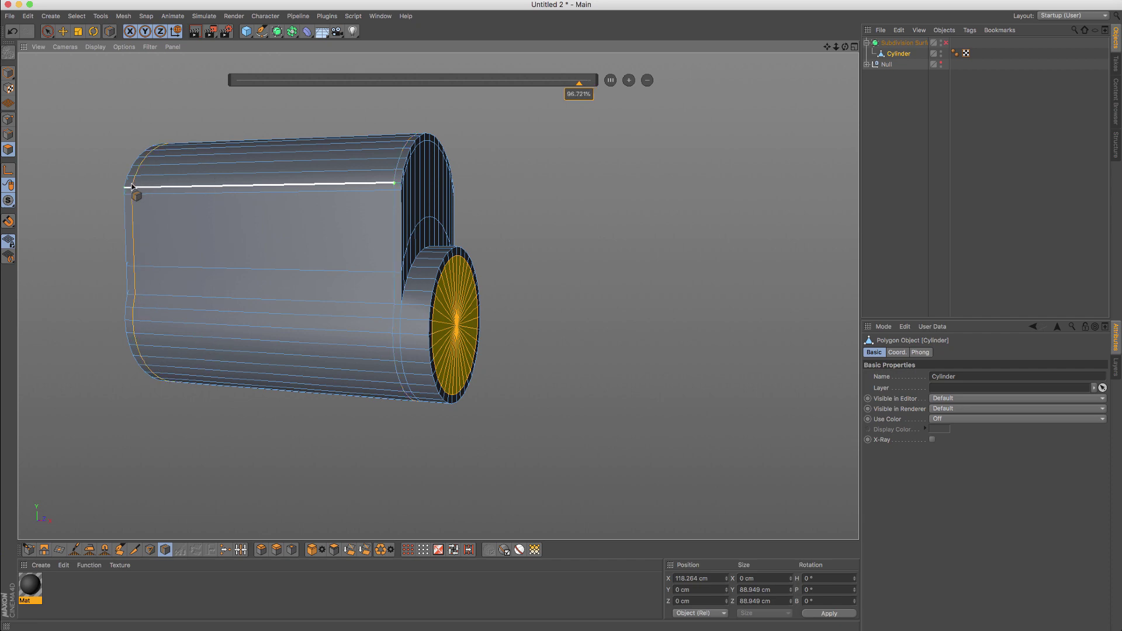
{"action": "key", "text": "q"}
{"action": "left_click_drag", "start_coordinate": [293, 181], "coordinate": [159, 196], "text": "alt"}
{"action": "key", "text": "q"}
{"action": "key", "text": "q"}
{"action": "key", "text": "Return"}
Step: Try a loop cut around the protruding round cap close to the body, and preview it with subdivision on
{"action": "left_click", "coordinate": [8, 134]}
{"action": "key", "text": "q"}
{"action": "scroll", "coordinate": [415, 252], "scroll_direction": "up", "scroll_amount": 10}
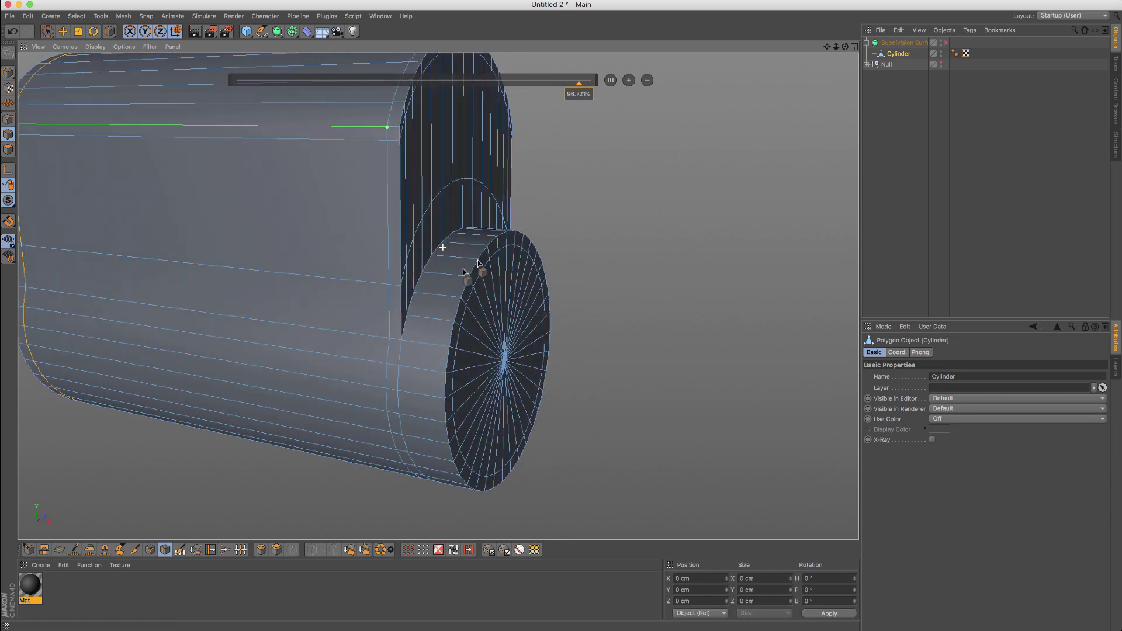
{"action": "key", "text": "q"}
{"action": "left_click_drag", "start_coordinate": [431, 251], "coordinate": [458, 258], "text": "alt"}
{"action": "key", "text": "q"}
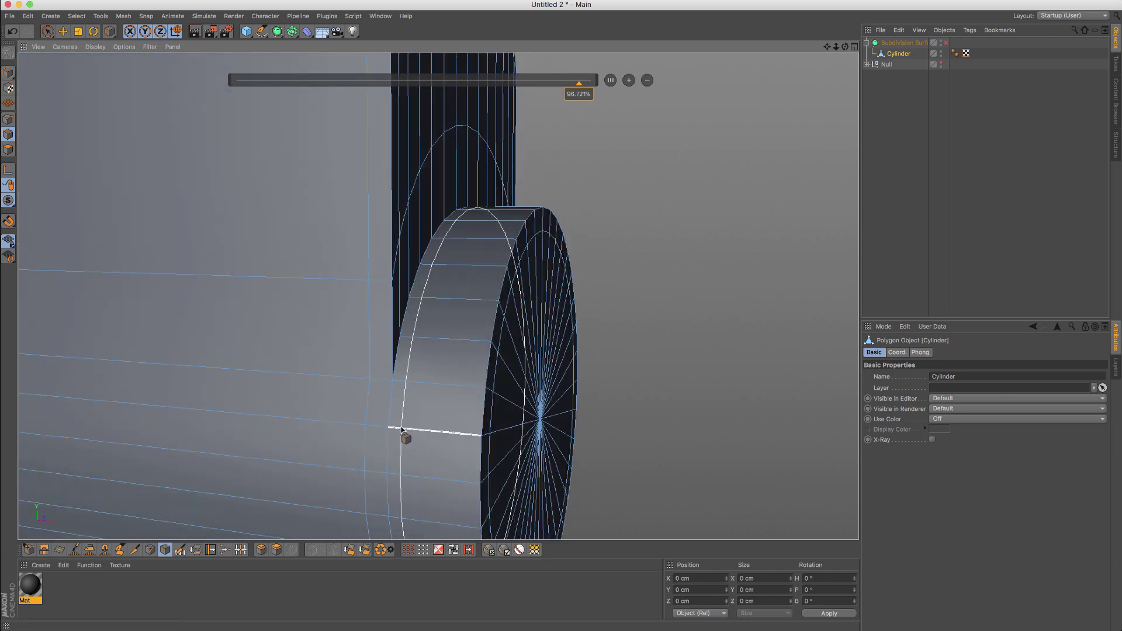
{"action": "left_click", "coordinate": [401, 430]}
{"action": "key", "text": "q"}
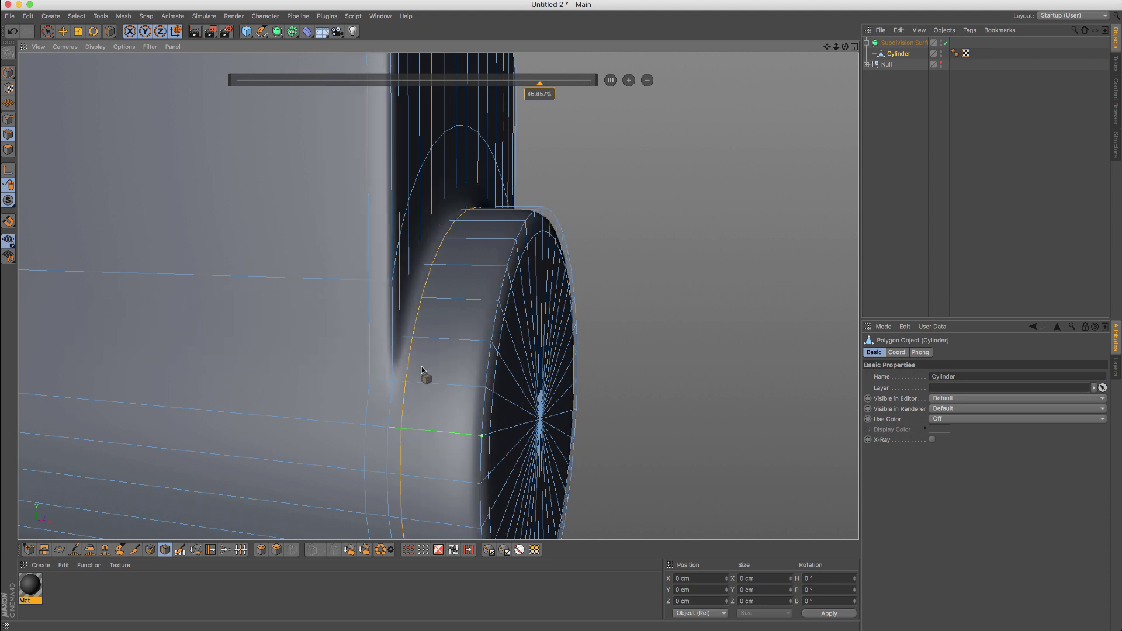
{"action": "key", "text": "Return"}
{"action": "right_click_drag", "start_coordinate": [451, 237], "coordinate": [341, 253], "text": "alt"}
{"action": "key", "text": "super+z"}
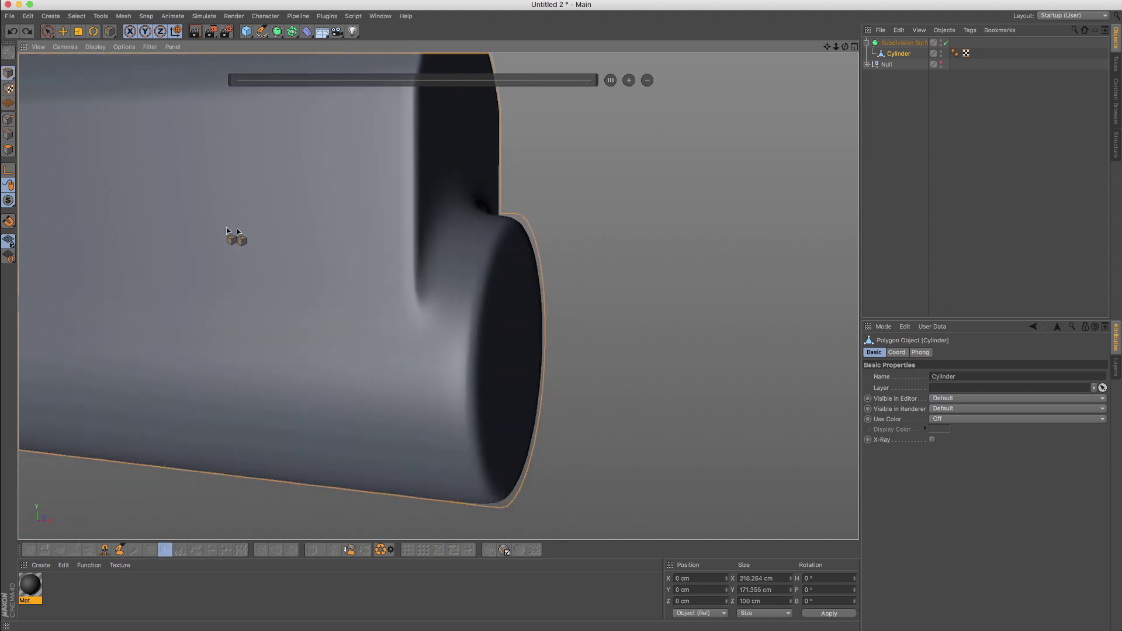
Step: Try a very tight loop cut around the protruding cap's base at about 1.5% offset, with subdivision on
{"action": "right_click_drag", "start_coordinate": [460, 175], "coordinate": [362, 205], "text": "alt"}
{"action": "left_click_drag", "start_coordinate": [428, 166], "coordinate": [361, 168], "text": "alt"}
{"action": "right_click_drag", "start_coordinate": [427, 160], "coordinate": [455, 153], "text": "alt"}
{"action": "left_click_drag", "start_coordinate": [456, 153], "coordinate": [424, 162], "text": "alt"}
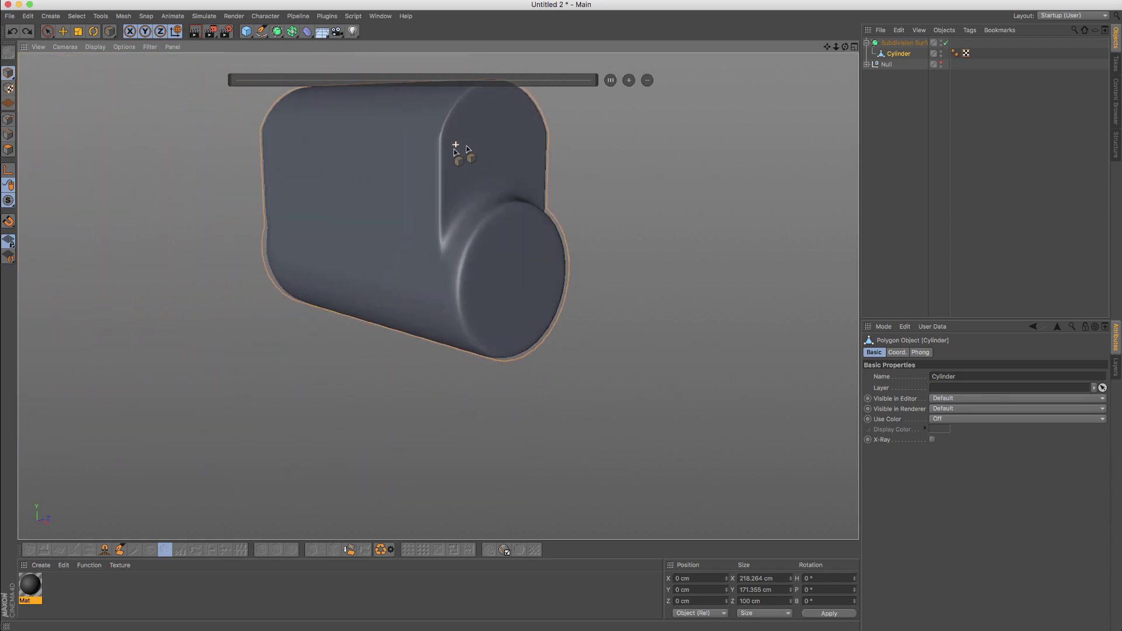
{"action": "left_click", "coordinate": [9, 134]}
{"action": "key", "text": "q"}
{"action": "scroll", "coordinate": [416, 216], "scroll_direction": "up", "scroll_amount": 5}
{"action": "right_click_drag", "start_coordinate": [504, 188], "coordinate": [512, 227], "text": "alt"}
{"action": "left_click_drag", "start_coordinate": [516, 228], "coordinate": [472, 235], "text": "alt"}
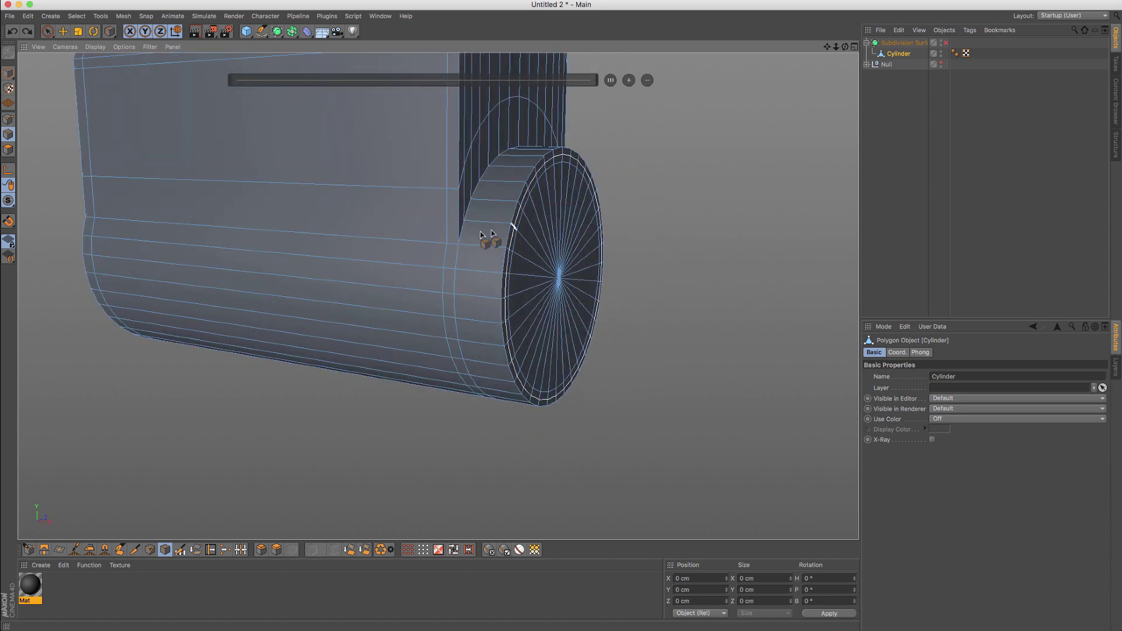
{"action": "right_click_drag", "start_coordinate": [471, 234], "coordinate": [493, 203], "text": "alt"}
{"action": "left_click_drag", "start_coordinate": [494, 205], "coordinate": [485, 230], "text": "alt"}
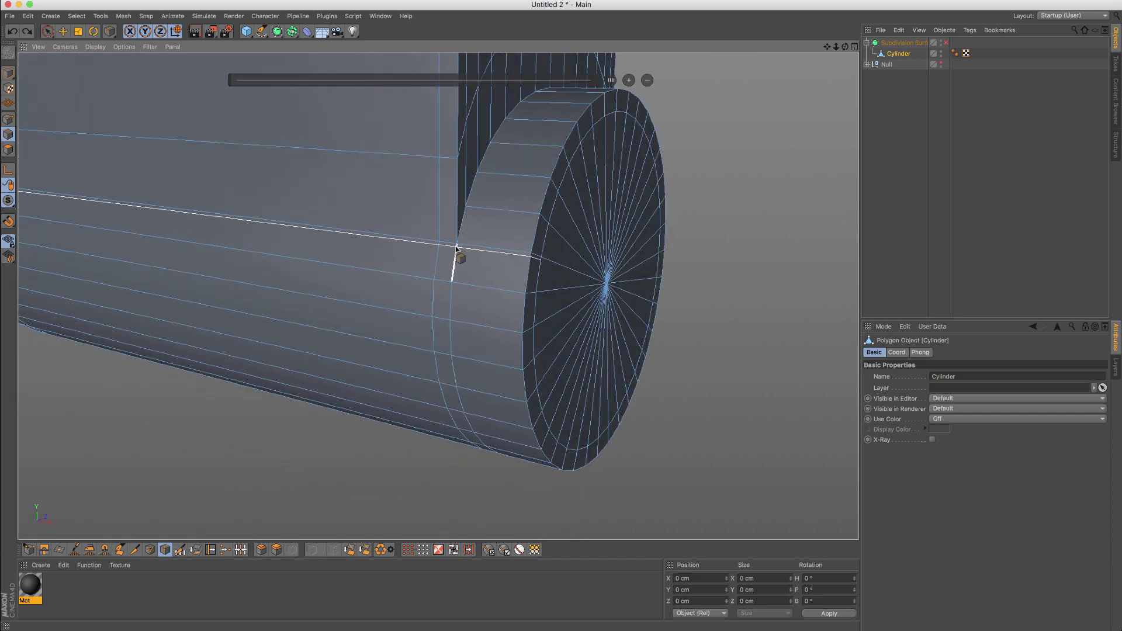
{"action": "scroll", "coordinate": [457, 248], "scroll_direction": "up", "scroll_amount": 5}
{"action": "left_click", "coordinate": [457, 238]}
{"action": "key", "text": "q"}
Step: Examine the smoothed crease where the round cap meets the raised body, without the mesh edges displayed
{"action": "right_click_drag", "start_coordinate": [555, 182], "coordinate": [406, 257], "text": "alt"}
{"action": "left_click_drag", "start_coordinate": [558, 180], "coordinate": [435, 198], "text": "alt"}
{"action": "scroll", "coordinate": [577, 169], "scroll_direction": "down", "scroll_amount": 6}
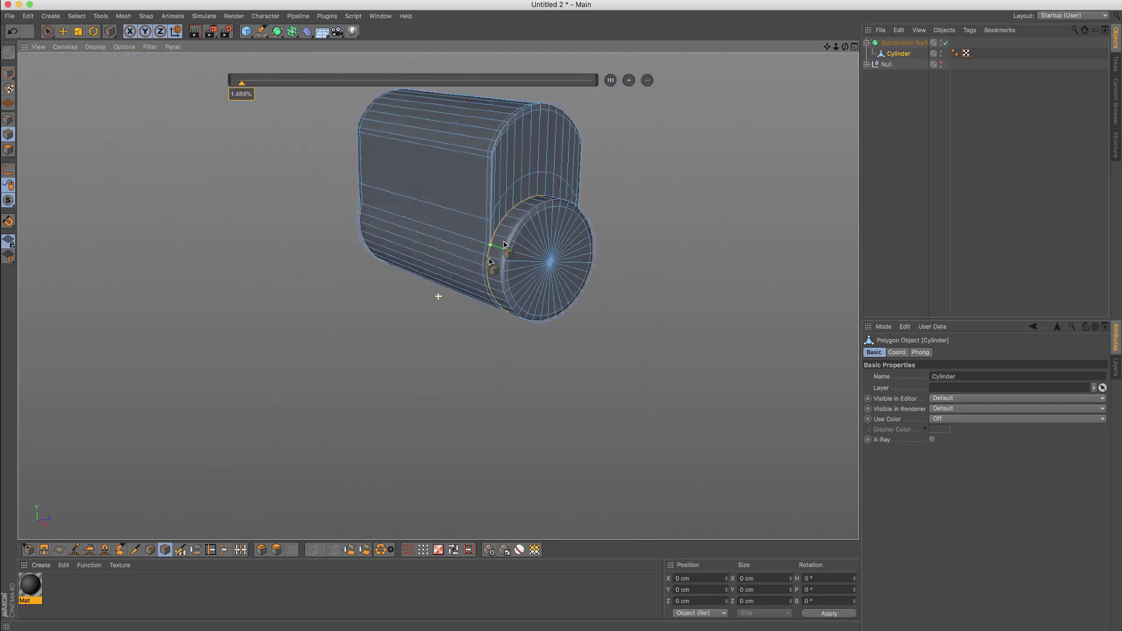
{"action": "left_click", "coordinate": [50, 35]}
{"action": "key", "text": "Return"}
{"action": "scroll", "coordinate": [530, 384], "scroll_direction": "down", "scroll_amount": 2}
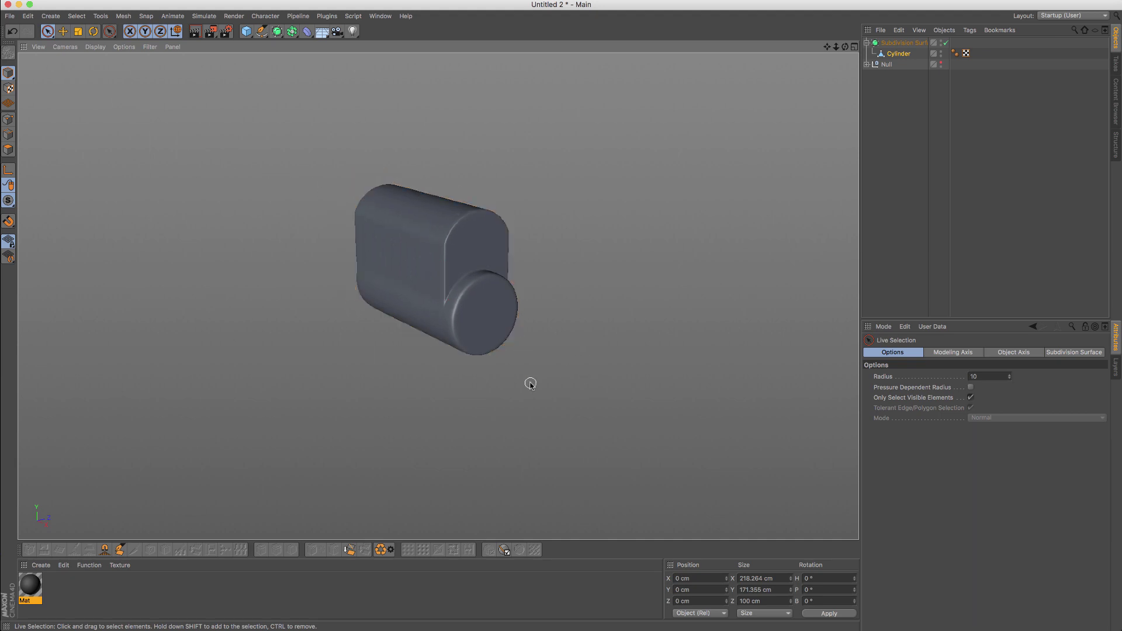
{"action": "left_click", "coordinate": [530, 382]}
{"action": "scroll", "coordinate": [444, 303], "scroll_direction": "up", "scroll_amount": 4}
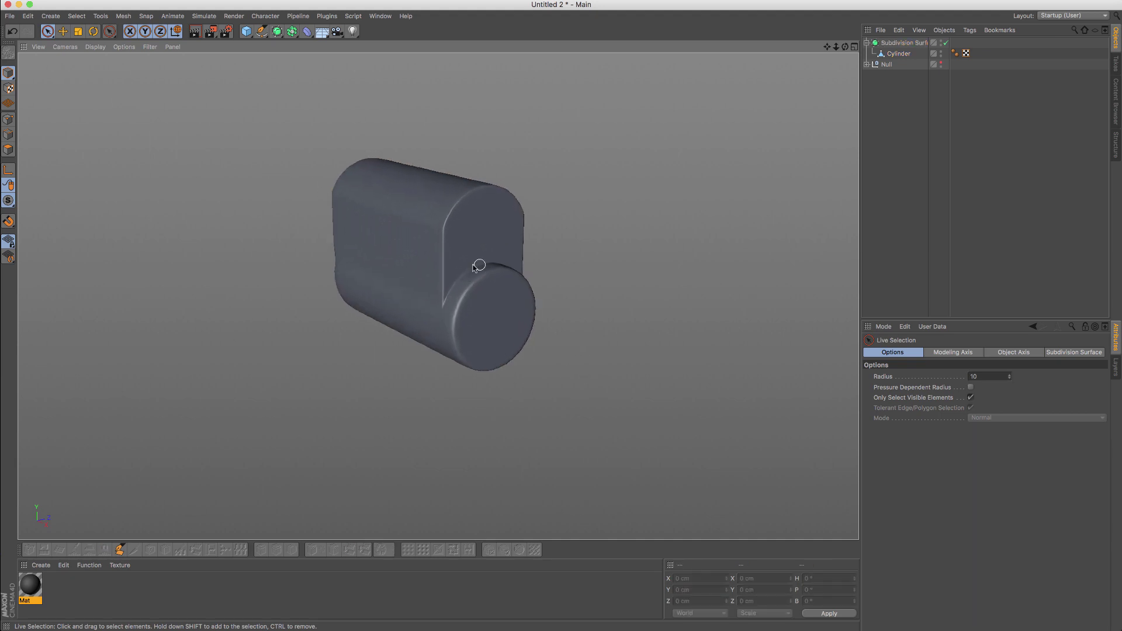
{"action": "scroll", "coordinate": [470, 267], "scroll_direction": "up", "scroll_amount": 8}
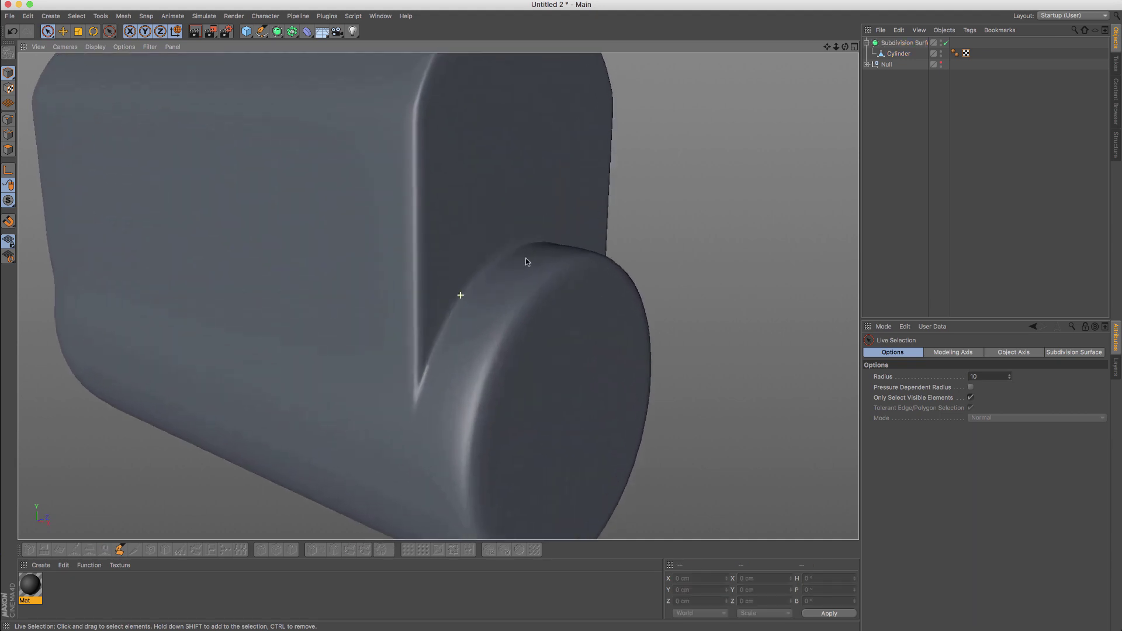
Step: Loop-cut around the protruding cap near the body at about 88.8% offset and turn subdivision back on
{"action": "left_click", "coordinate": [466, 250]}
{"action": "left_click", "coordinate": [8, 134]}
{"action": "key", "text": "q"}
{"action": "key", "text": "k"}
{"action": "left_click", "coordinate": [457, 321]}
{"action": "scroll", "coordinate": [444, 321], "scroll_direction": "up", "scroll_amount": 6}
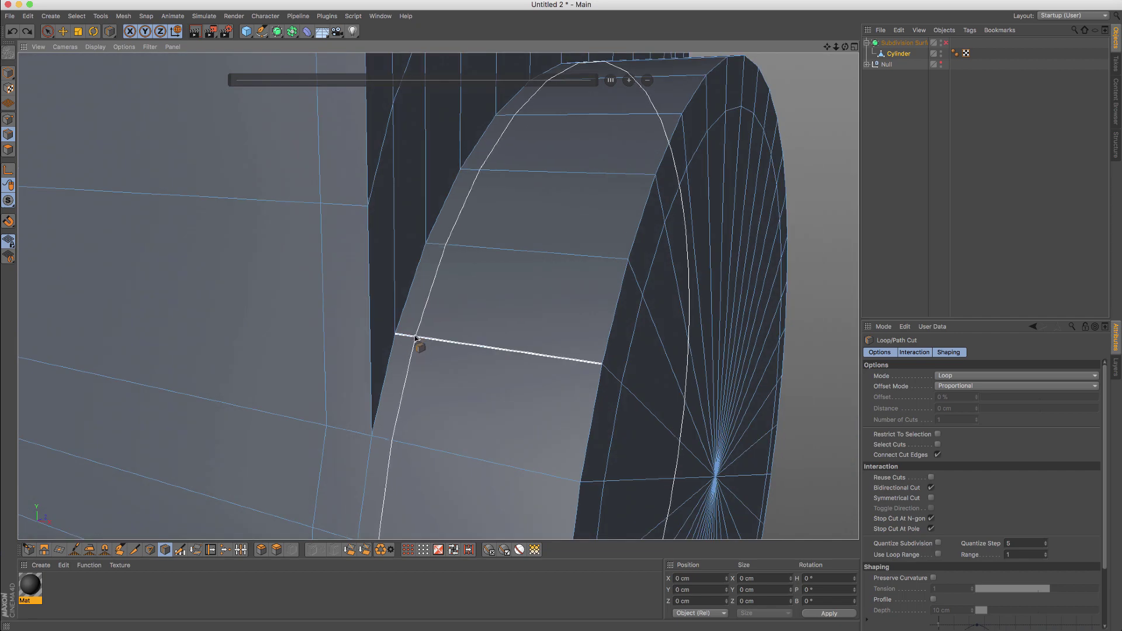
{"action": "left_click", "coordinate": [416, 343]}
{"action": "key", "text": "q"}
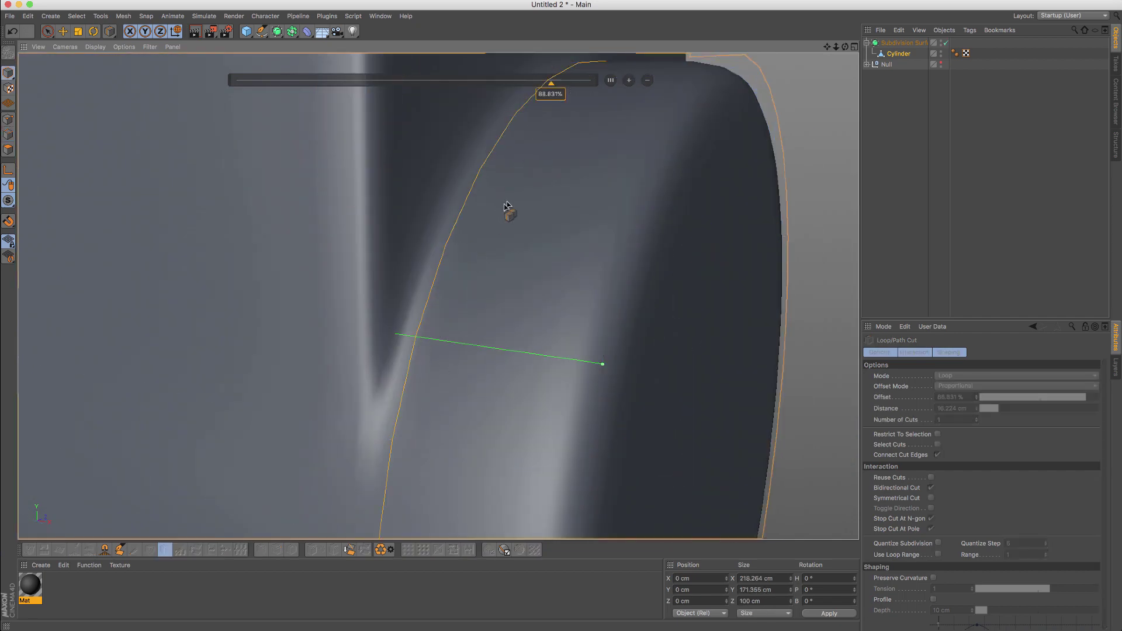
Step: Deselect the model and inspect the smoothed junction and edges of the finished cylinder example
{"action": "scroll", "coordinate": [497, 216], "scroll_direction": "down", "scroll_amount": 10}
{"action": "left_click", "coordinate": [48, 31]}
{"action": "left_click", "coordinate": [192, 129]}
{"action": "scroll", "coordinate": [519, 209], "scroll_direction": "down", "scroll_amount": 2}
{"action": "left_click_drag", "start_coordinate": [482, 196], "coordinate": [511, 175], "text": "alt"}
{"action": "right_click_drag", "start_coordinate": [511, 174], "coordinate": [570, 153], "text": "alt"}
{"action": "middle_click_drag", "start_coordinate": [454, 209], "coordinate": [420, 250], "text": "alt"}
Step: Delete the Subdivision Surface with its cylinder and make the hidden Null group visible in the viewport
{"action": "left_click", "coordinate": [906, 43]}
{"action": "key", "text": "Delete"}
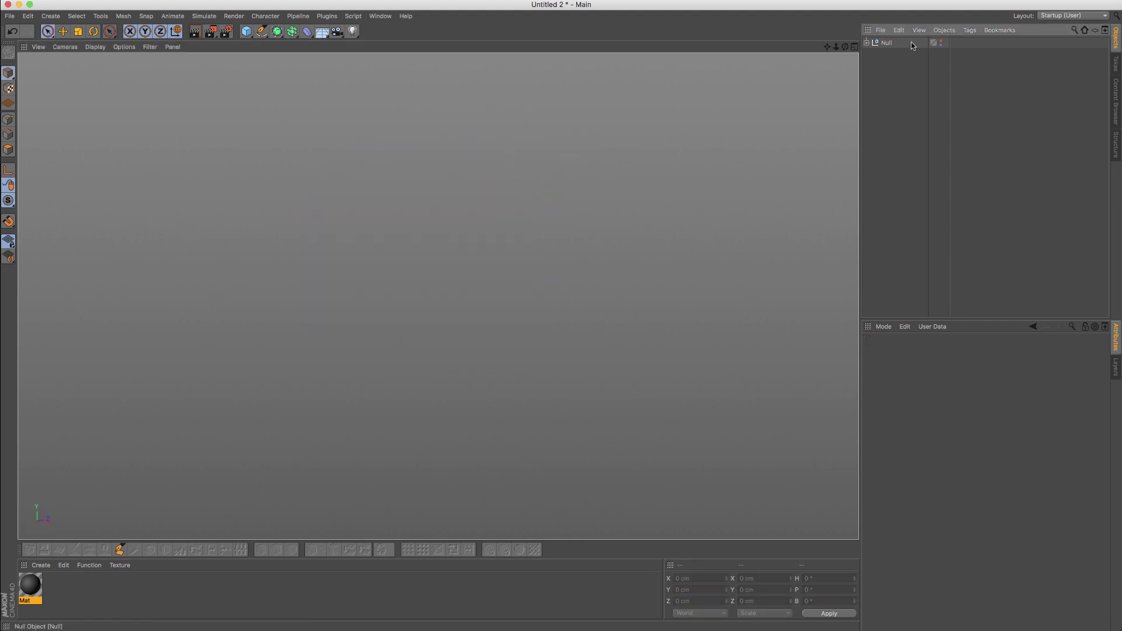
{"action": "left_click", "coordinate": [941, 42]}
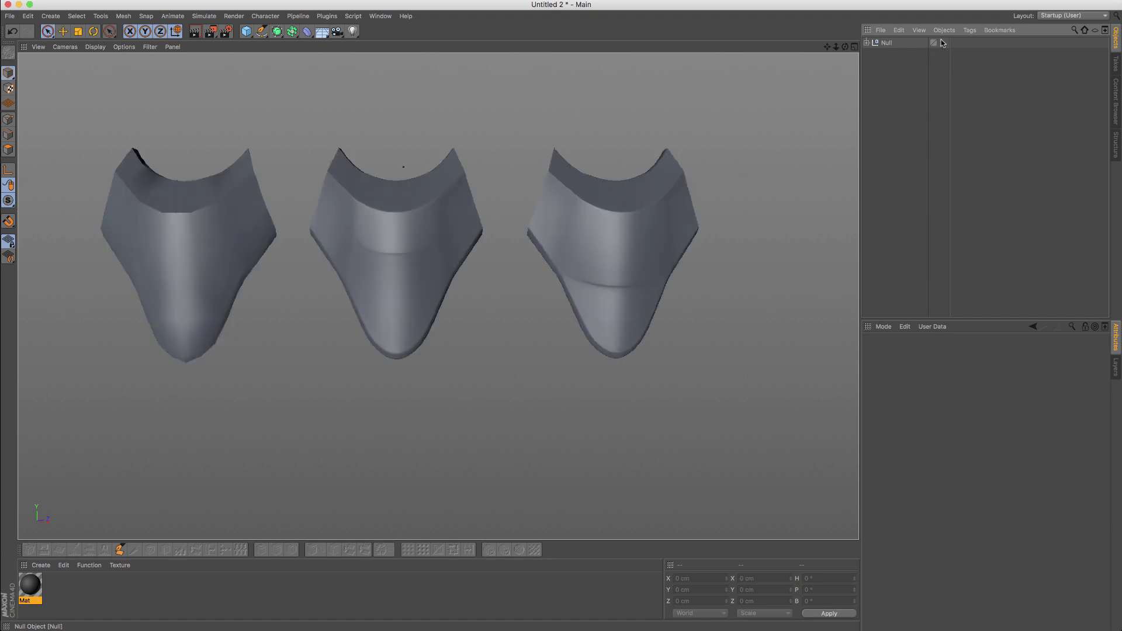
Step: Select each of the three armour-like example pieces in turn to compare them
{"action": "left_click", "coordinate": [217, 221]}
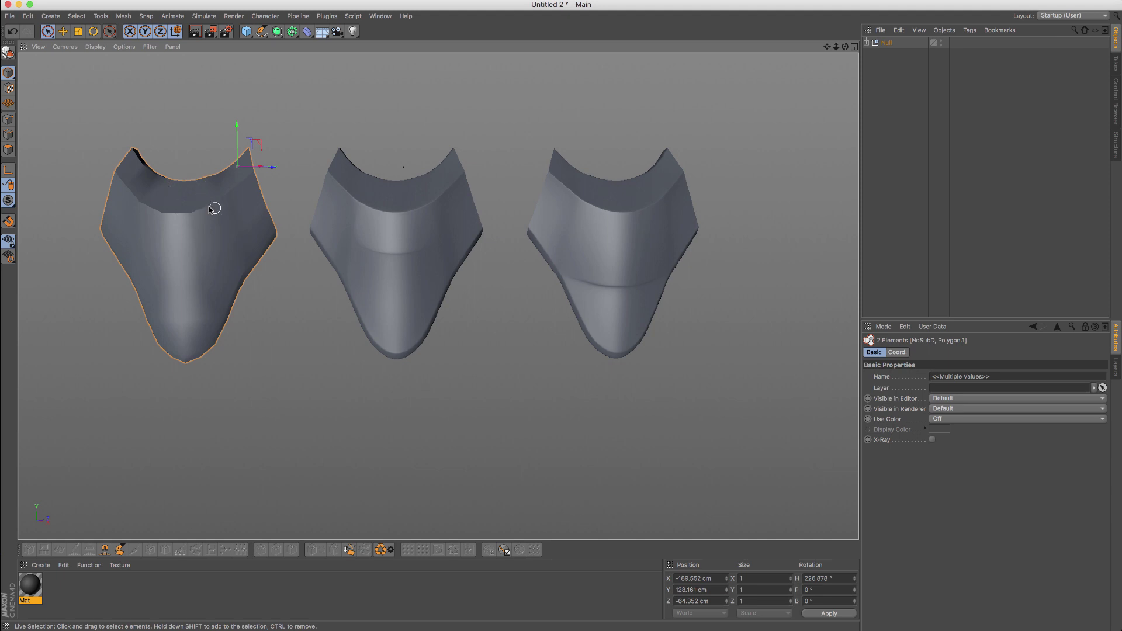
{"action": "left_click", "coordinate": [390, 218]}
{"action": "left_click", "coordinate": [635, 228]}
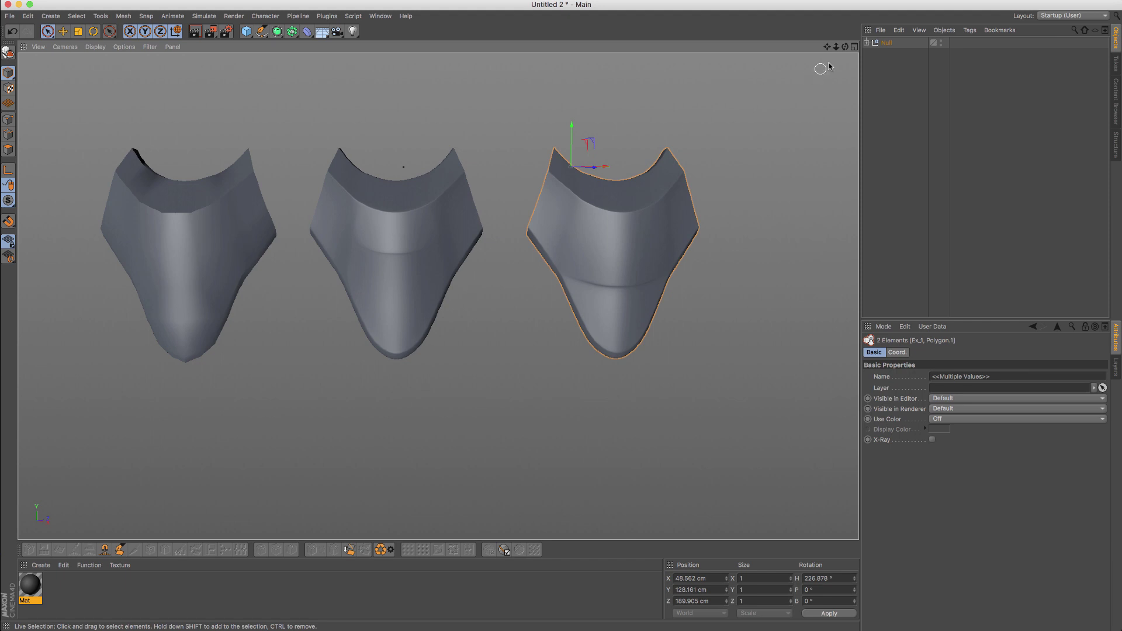
Step: Expand the Null hierarchy and show the edges of Polygon.1 under Ex2's Symmetry object
{"action": "left_click", "coordinate": [867, 43]}
{"action": "left_click", "coordinate": [894, 97]}
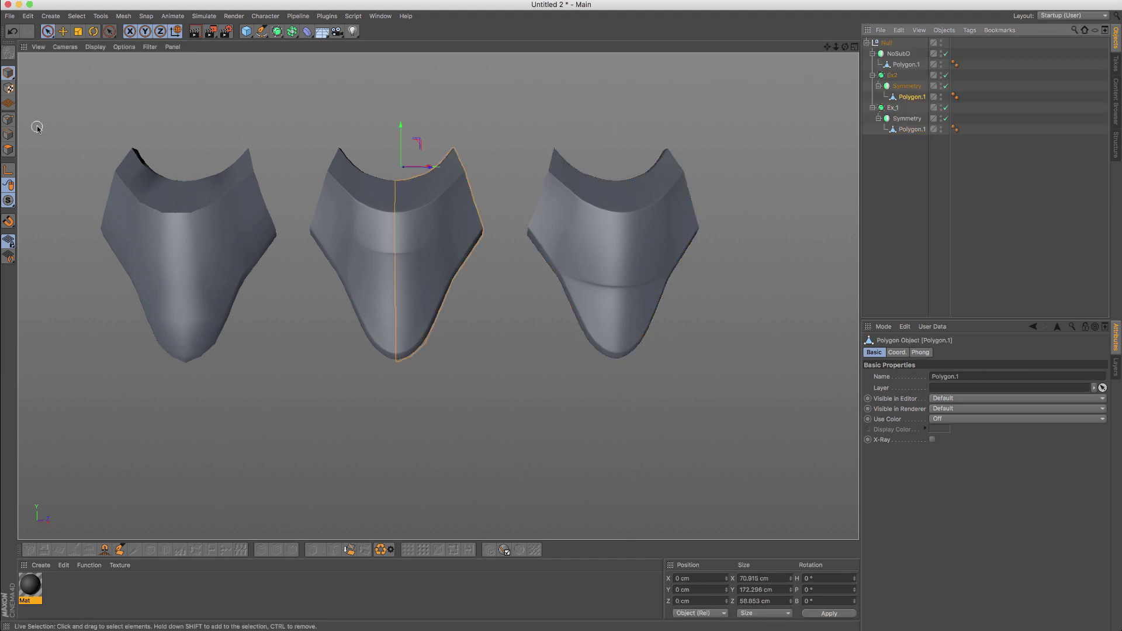
{"action": "left_click", "coordinate": [9, 135]}
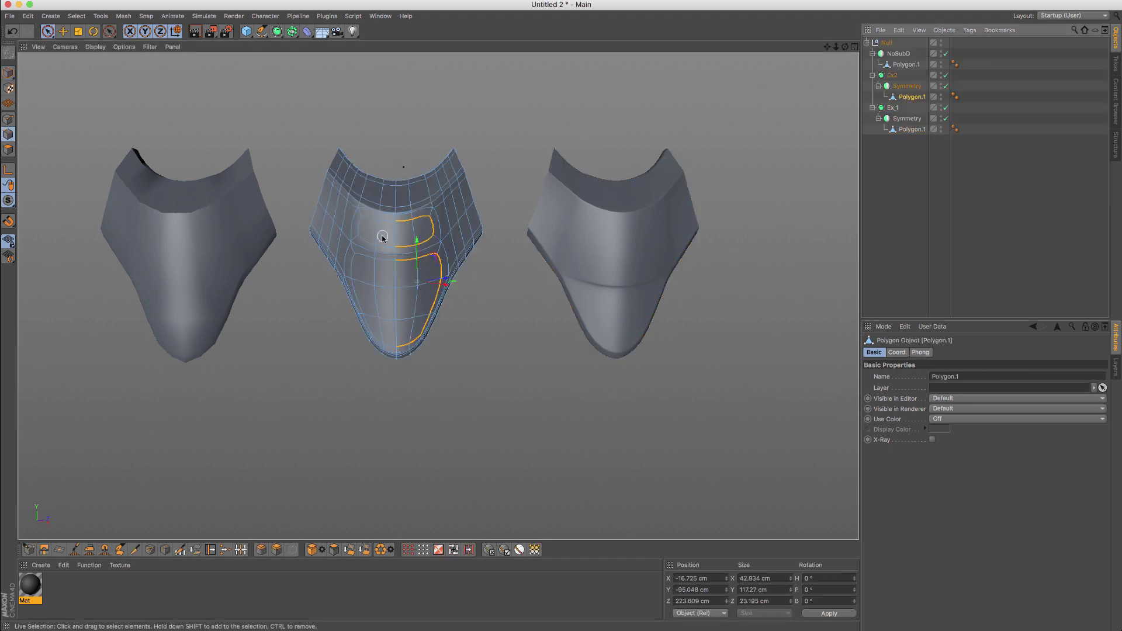
Step: Toggle Ex2's Subdivision Surface off and on to compare the middle piece's edge cage with its smoothed shape
{"action": "scroll", "coordinate": [382, 225], "scroll_direction": "up", "scroll_amount": 5}
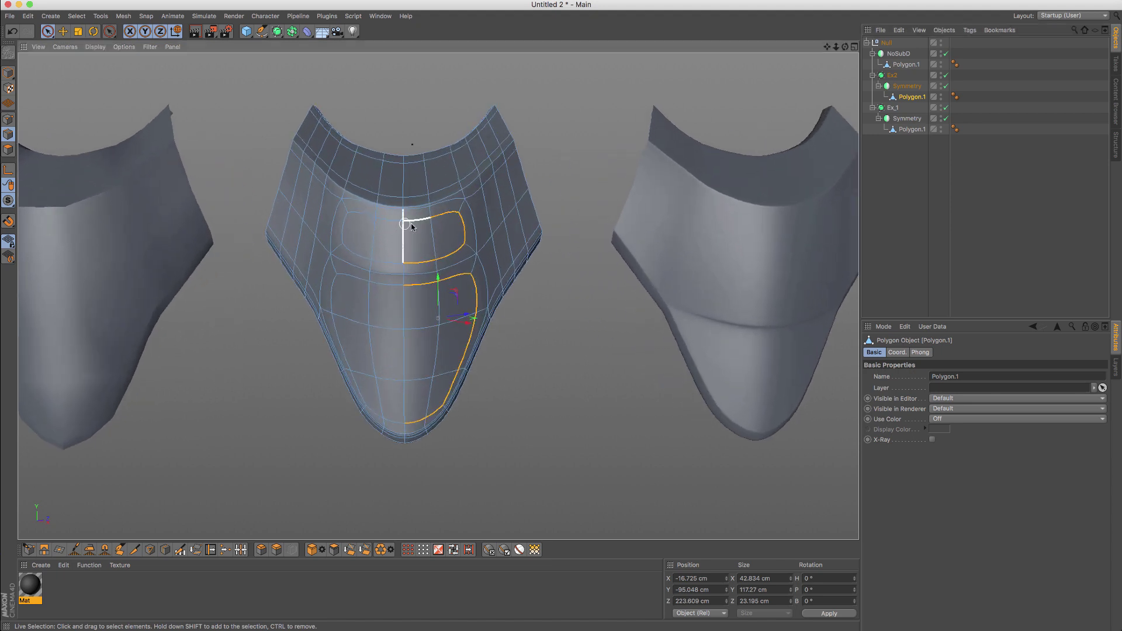
{"action": "key", "text": "q"}
{"action": "key", "text": "q"}
{"action": "key", "text": "q"}
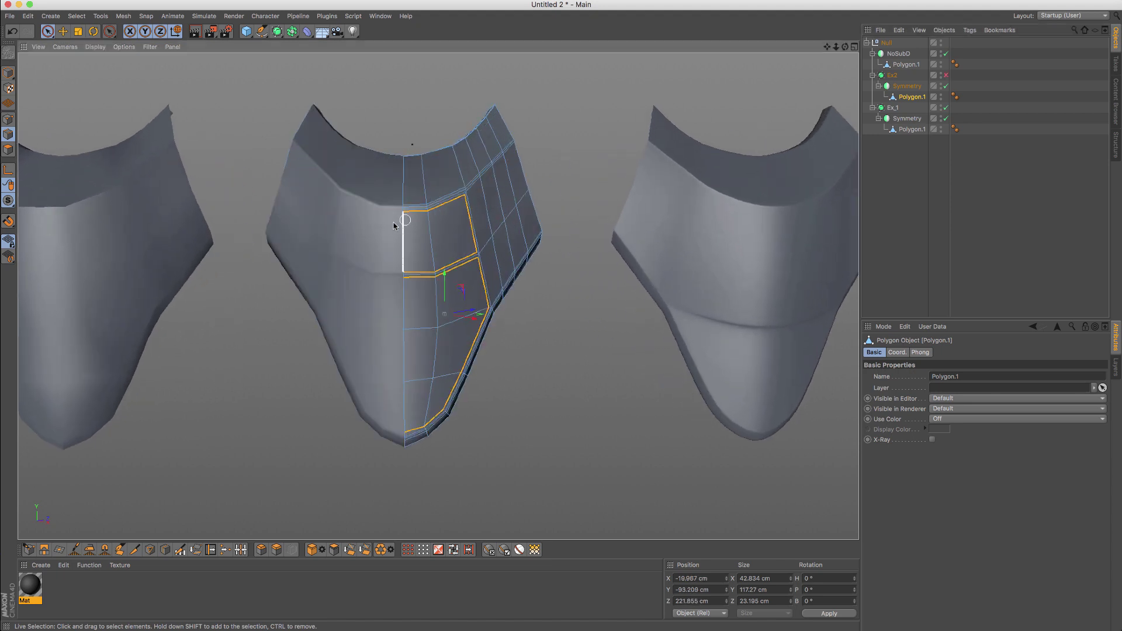
{"action": "key", "text": "q"}
{"action": "key", "text": "q"}
{"action": "key", "text": "q"}
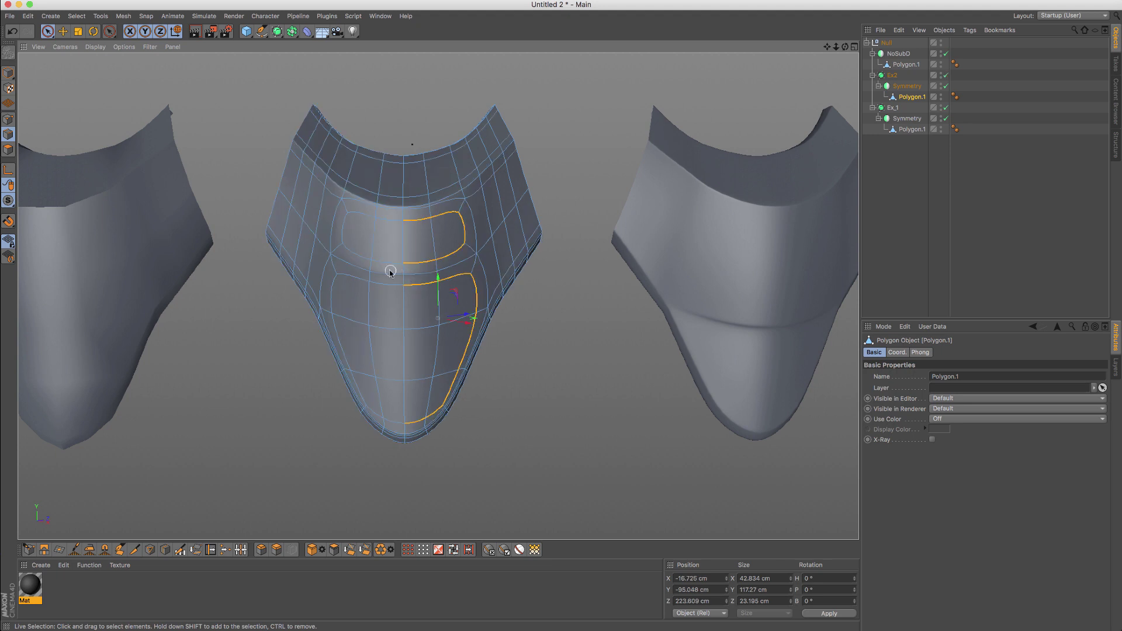
Step: Turn off Ex2's Subdivision Surface and examine the inset edge loops around the two front panels
{"action": "key", "text": "Return"}
{"action": "key", "text": "q"}
{"action": "left_click", "coordinate": [11, 134]}
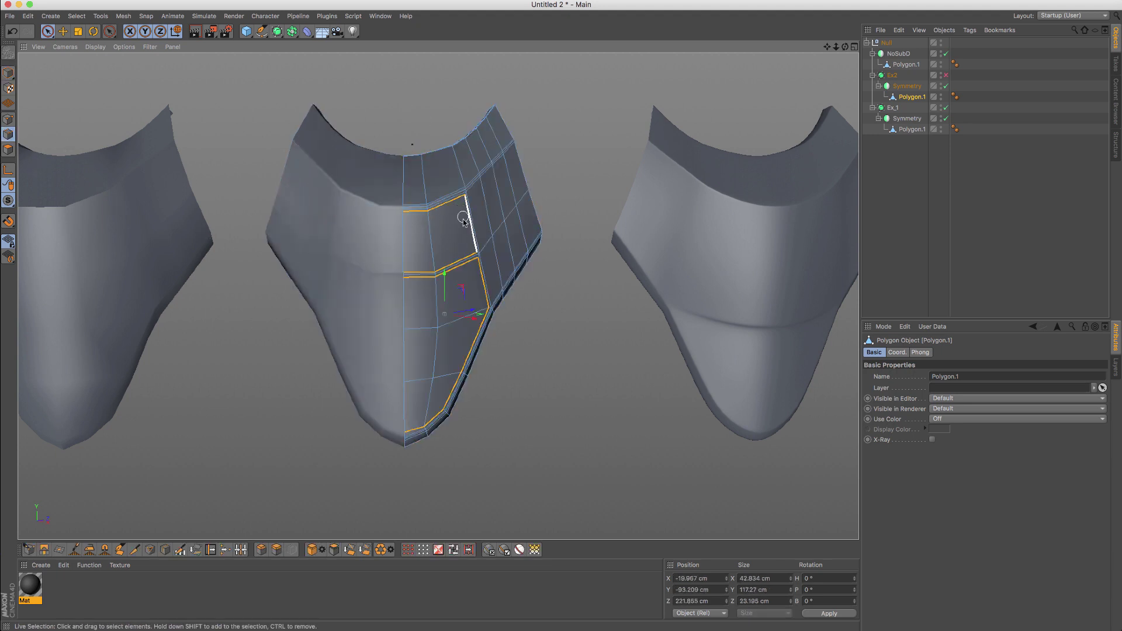
{"action": "scroll", "coordinate": [459, 221], "scroll_direction": "up", "scroll_amount": 2}
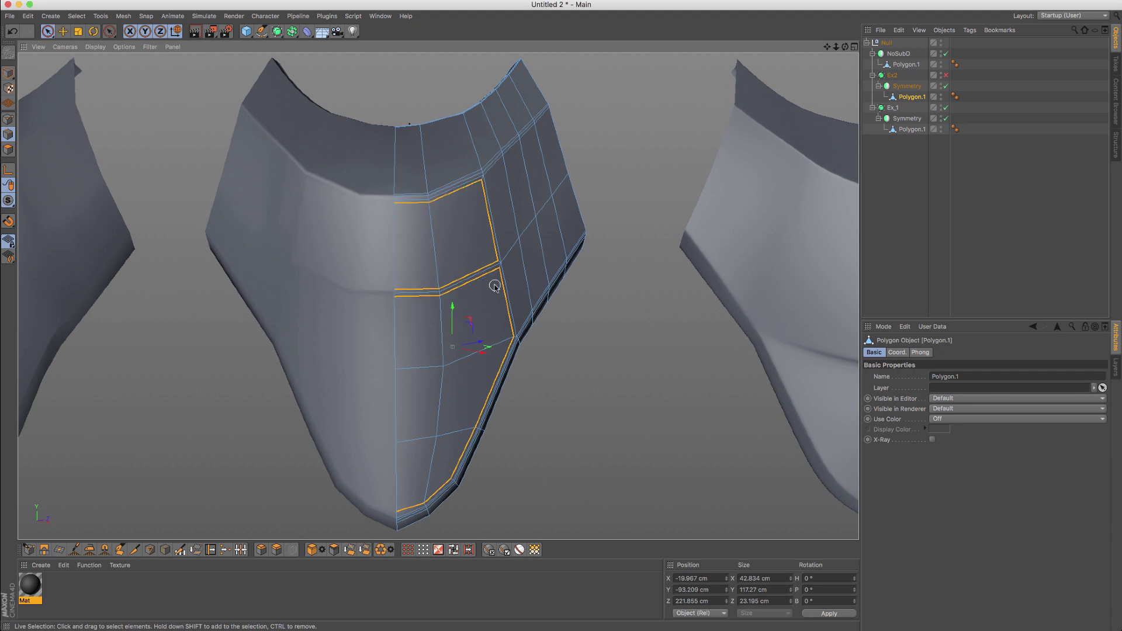
{"action": "scroll", "coordinate": [494, 286], "scroll_direction": "down", "scroll_amount": 4}
Step: Select the Ex_1 piece and show its mesh edges to examine the loop cuts running across it
{"action": "key", "text": "Return"}
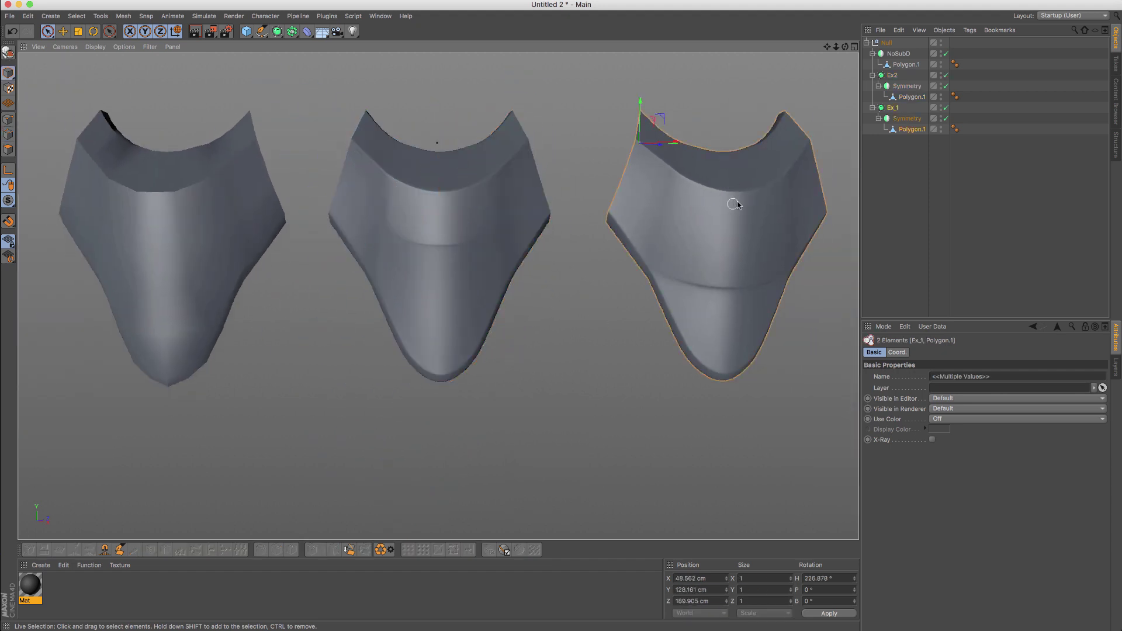
{"action": "middle_click_drag", "start_coordinate": [738, 202], "coordinate": [632, 207], "text": "alt"}
{"action": "key", "text": "Return"}
{"action": "key", "text": "Return"}
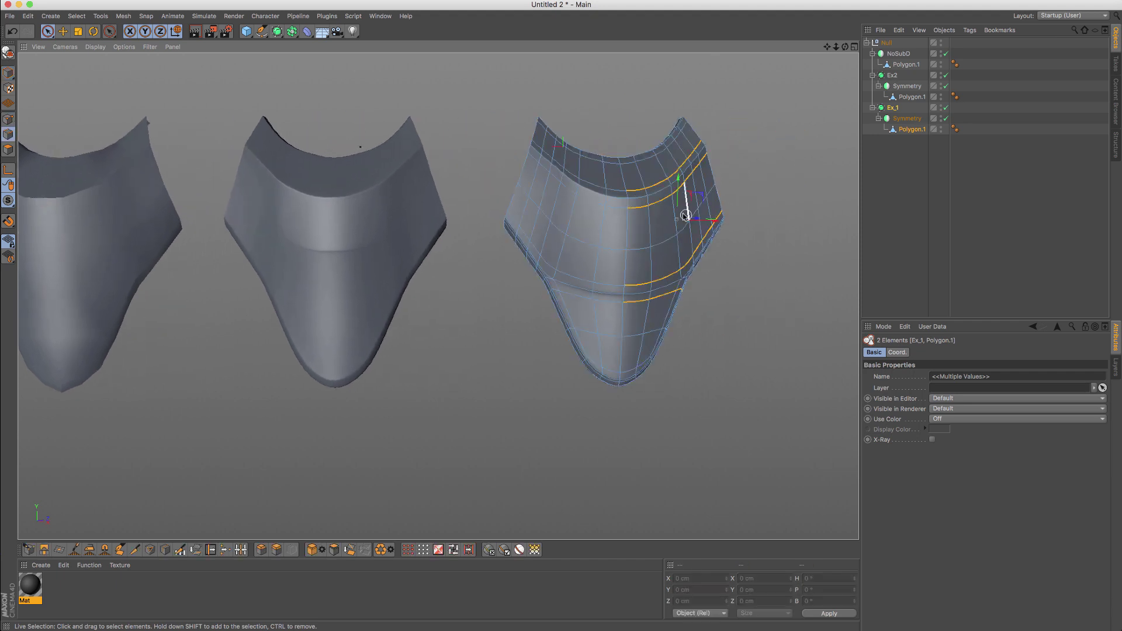
{"action": "right_click_drag", "start_coordinate": [682, 216], "coordinate": [693, 187], "text": "alt"}
{"action": "middle_click_drag", "start_coordinate": [693, 187], "coordinate": [611, 191], "text": "alt"}
{"action": "left_click_drag", "start_coordinate": [611, 190], "coordinate": [609, 192], "text": "alt"}
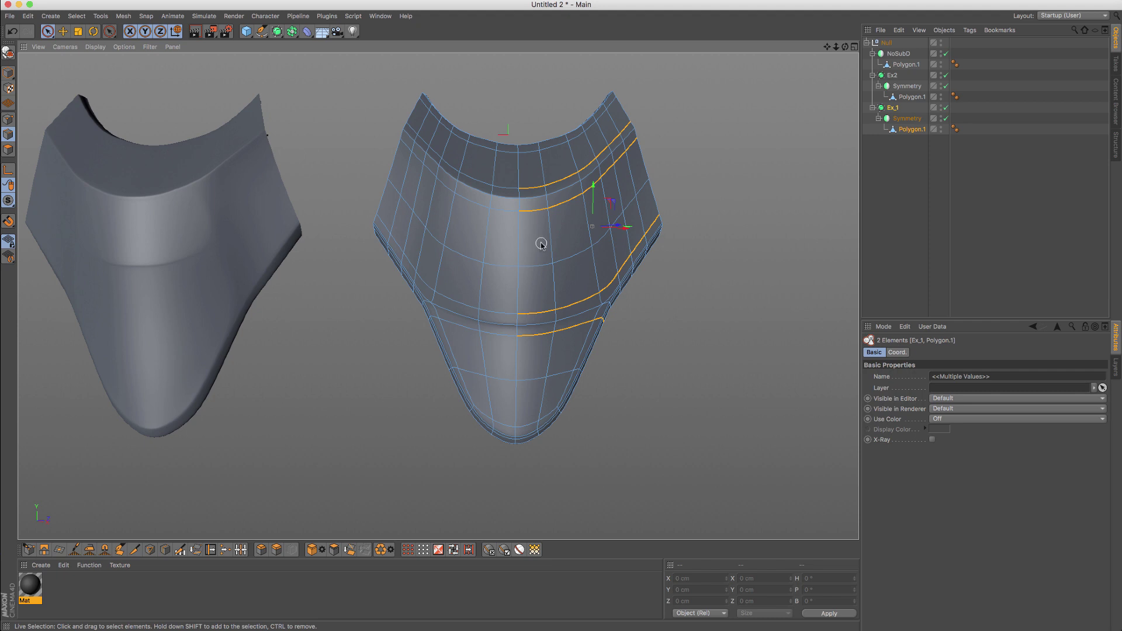
Step: Toggle Ex_1's Subdivision Surface off and on to compare both shapes, and deselect everything
{"action": "left_click", "coordinate": [906, 129]}
{"action": "left_click", "coordinate": [947, 108]}
{"action": "left_click", "coordinate": [946, 108]}
{"action": "left_click", "coordinate": [947, 108]}
{"action": "left_click", "coordinate": [947, 108]}
{"action": "left_click", "coordinate": [755, 185]}
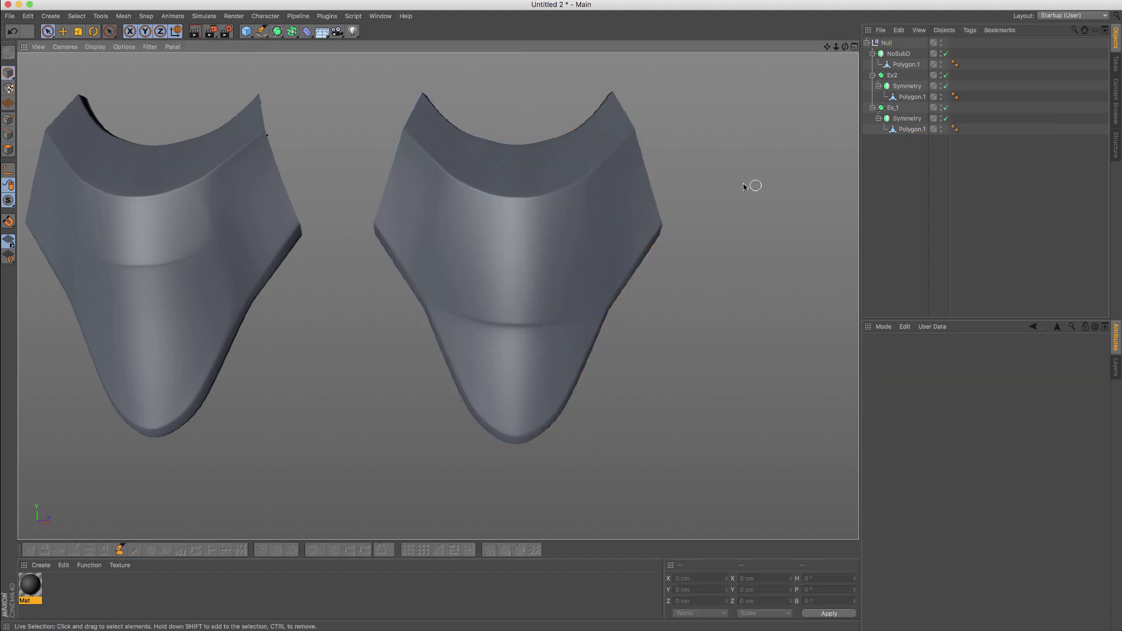
Step: Frame all three armour-like pieces and select the NoSubD piece to compare it with the two smoothed versions
{"action": "right_click_drag", "start_coordinate": [573, 193], "coordinate": [521, 225], "text": "alt"}
{"action": "middle_click_drag", "start_coordinate": [550, 207], "coordinate": [682, 217], "text": "alt"}
{"action": "middle_click_drag", "start_coordinate": [504, 190], "coordinate": [508, 213], "text": "alt"}
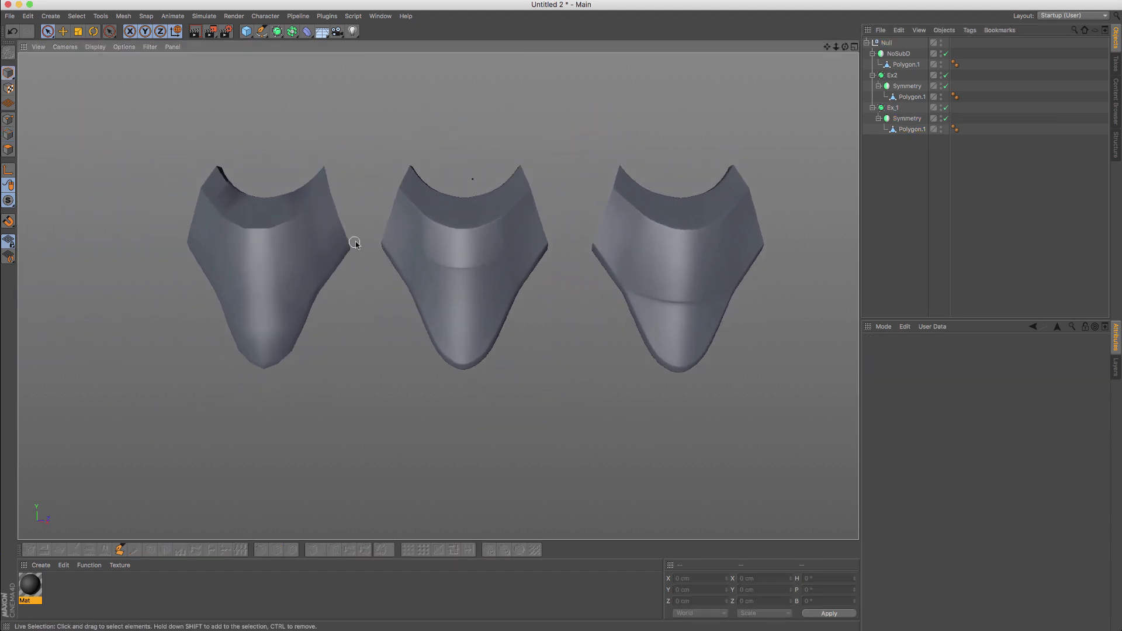
{"action": "left_click", "coordinate": [295, 241]}
{"action": "left_click_drag", "start_coordinate": [291, 228], "coordinate": [284, 228], "text": "alt"}
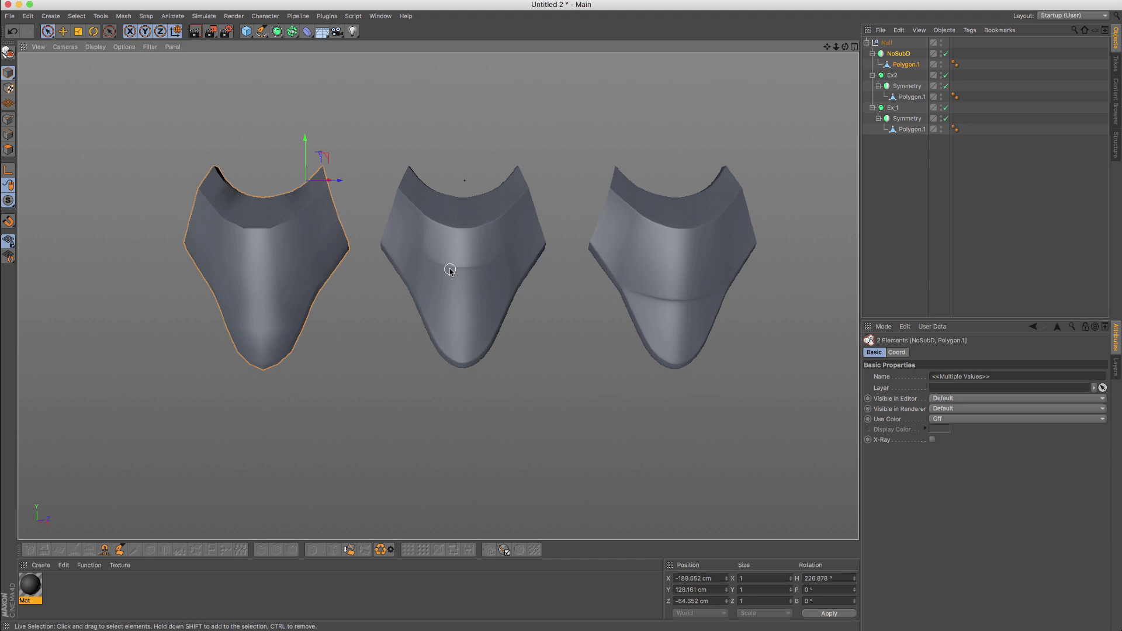
{"action": "scroll", "coordinate": [475, 244], "scroll_direction": "up", "scroll_amount": 1}
{"action": "middle_click_drag", "start_coordinate": [474, 244], "coordinate": [448, 240], "text": "alt"}
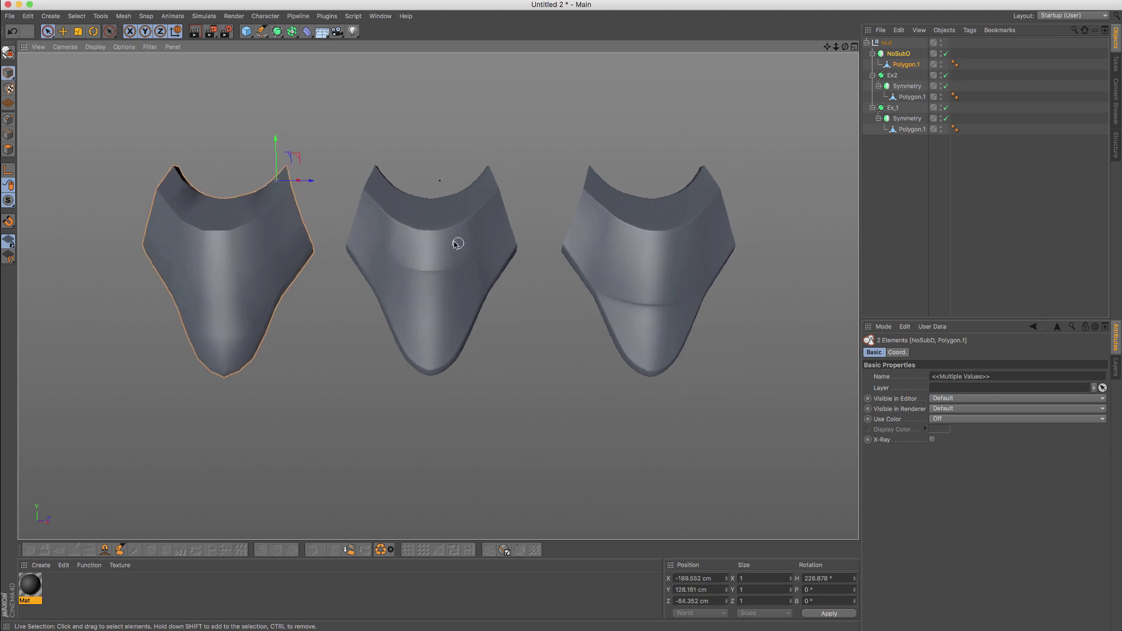
{"action": "mouse_move", "coordinate": [447, 241]}
{"action": "left_mouse_down", "text": "alt"}
{"action": "mouse_move", "coordinate": [463, 248]}
{"action": "mouse_move", "coordinate": [451, 250]}
{"action": "left_mouse_up", "text": "alt"}
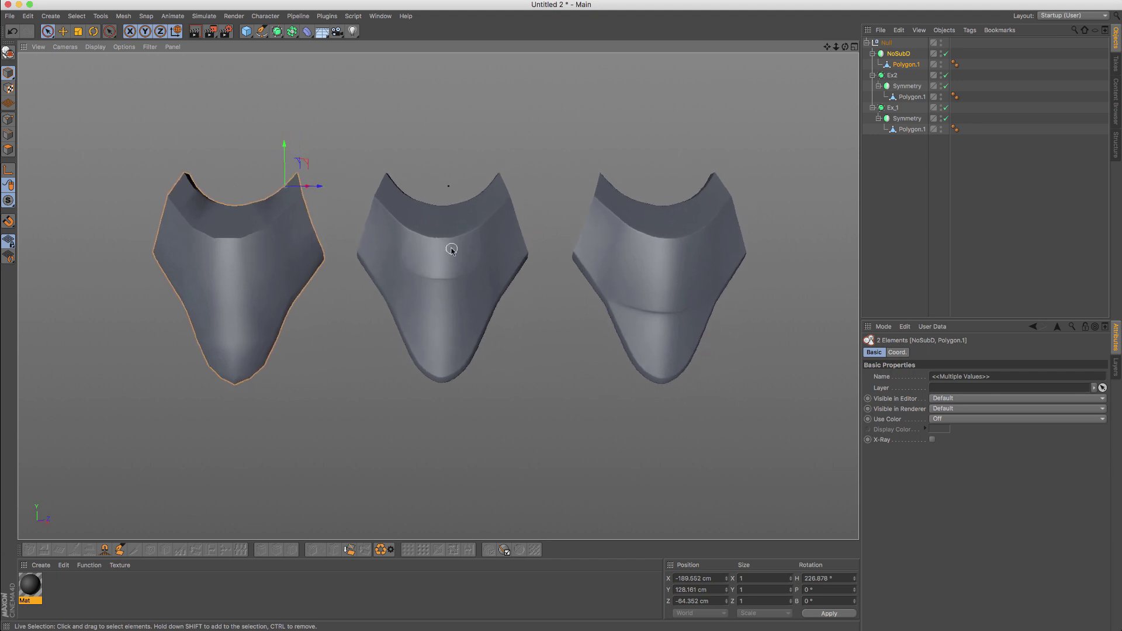